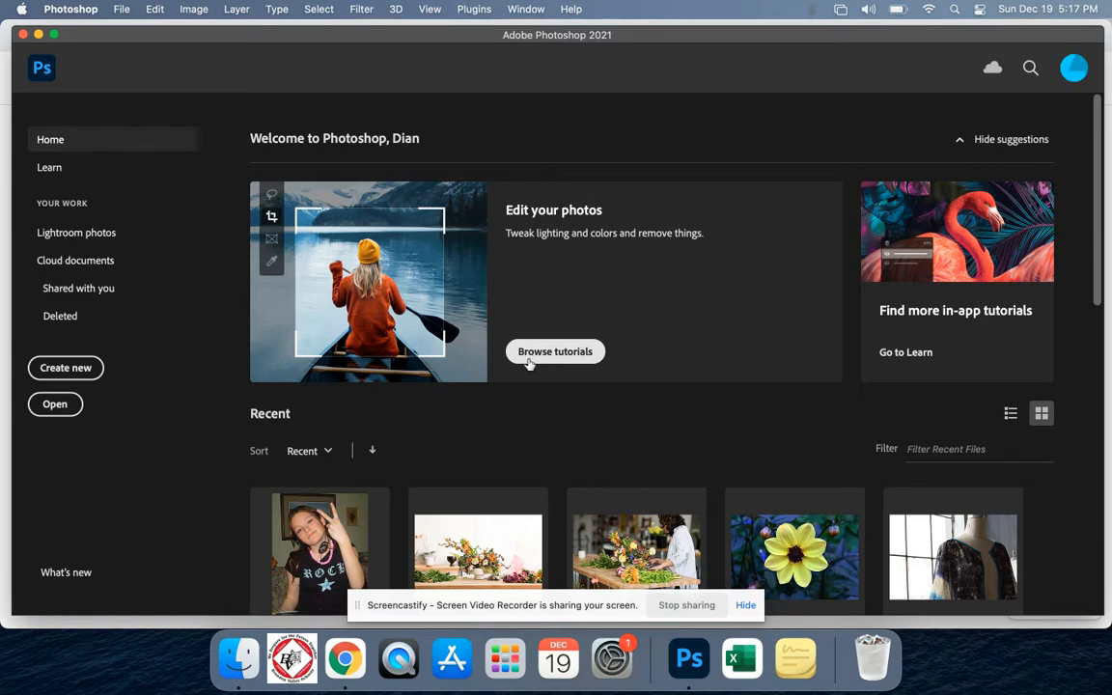
- Open the image 17Brush.jpg from the Practice folder
click(74, 406)
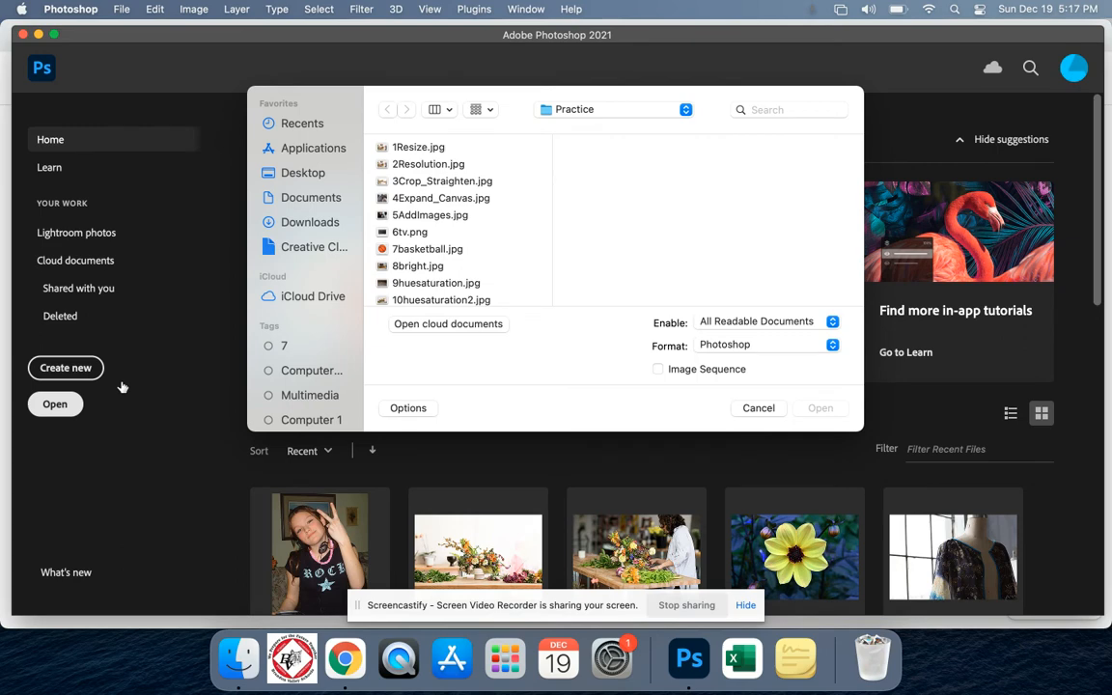
scroll(432, 280, down, 5)
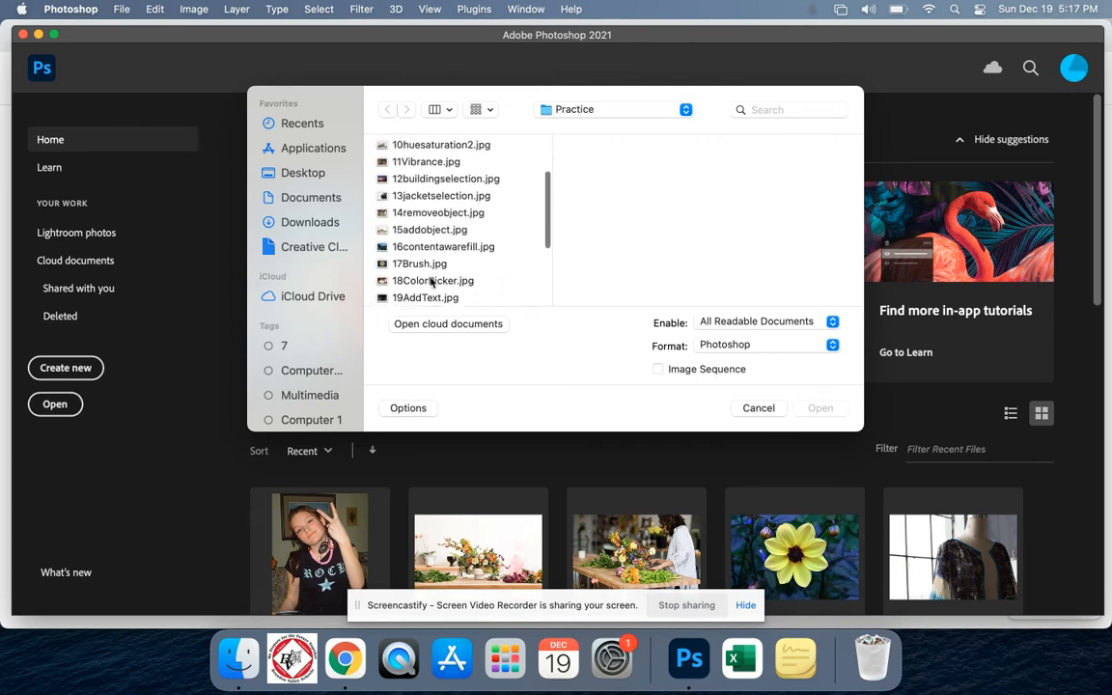
scroll(431, 281, down, 1)
click(420, 249)
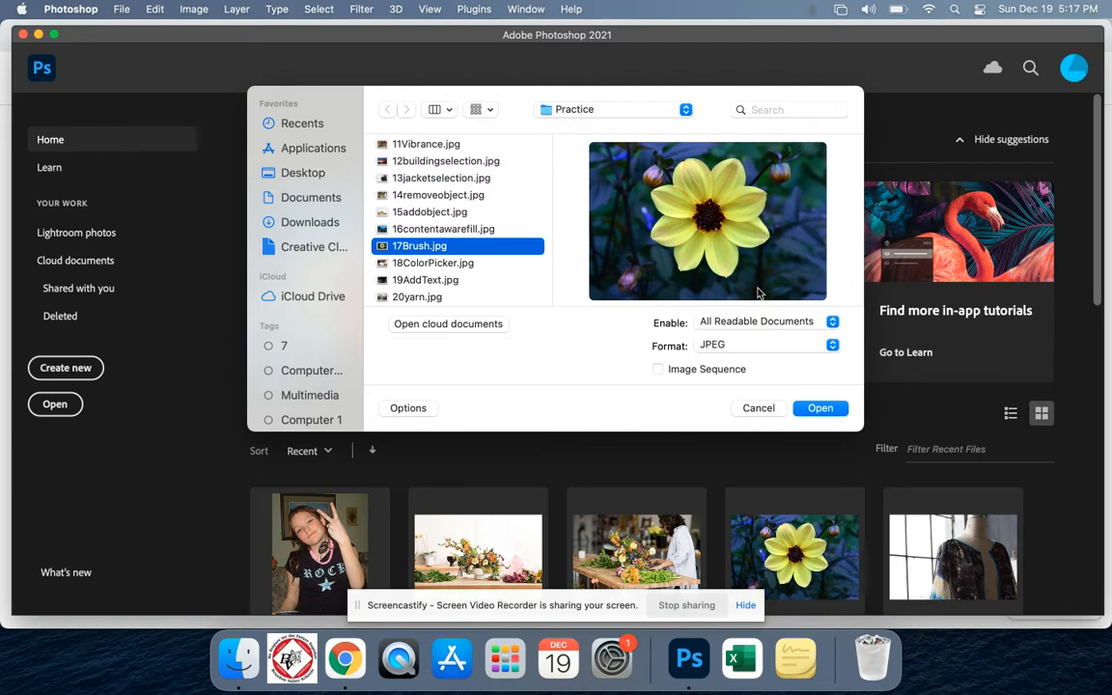
click(819, 407)
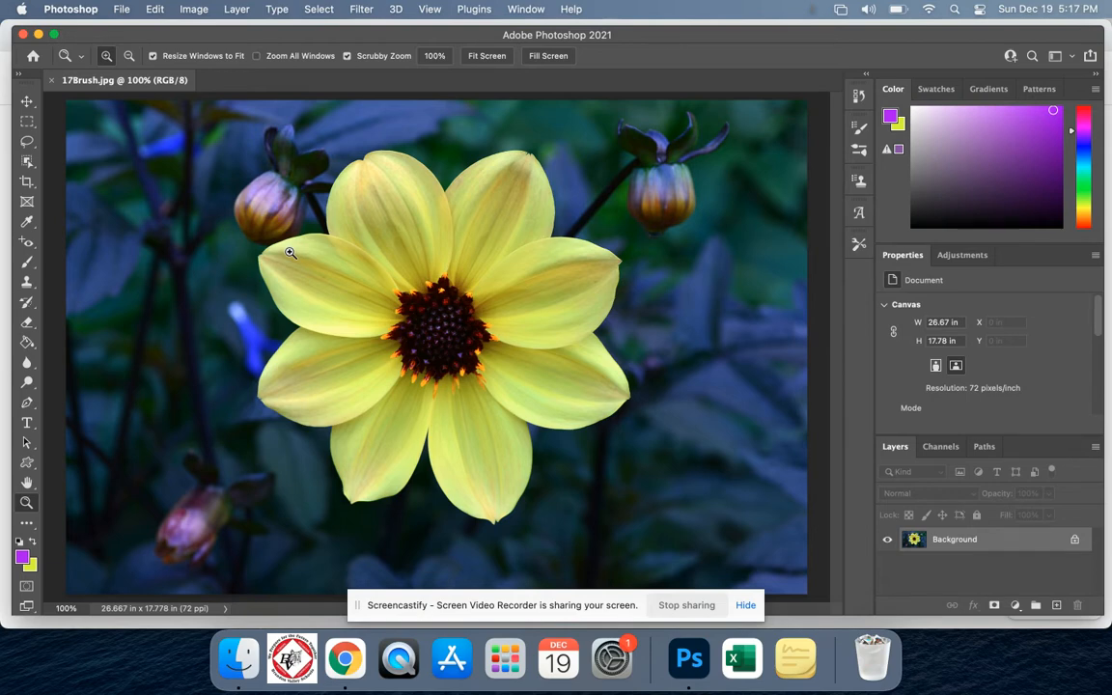
- Activate the Brush tool and change the foreground color to a bright red
click(27, 264)
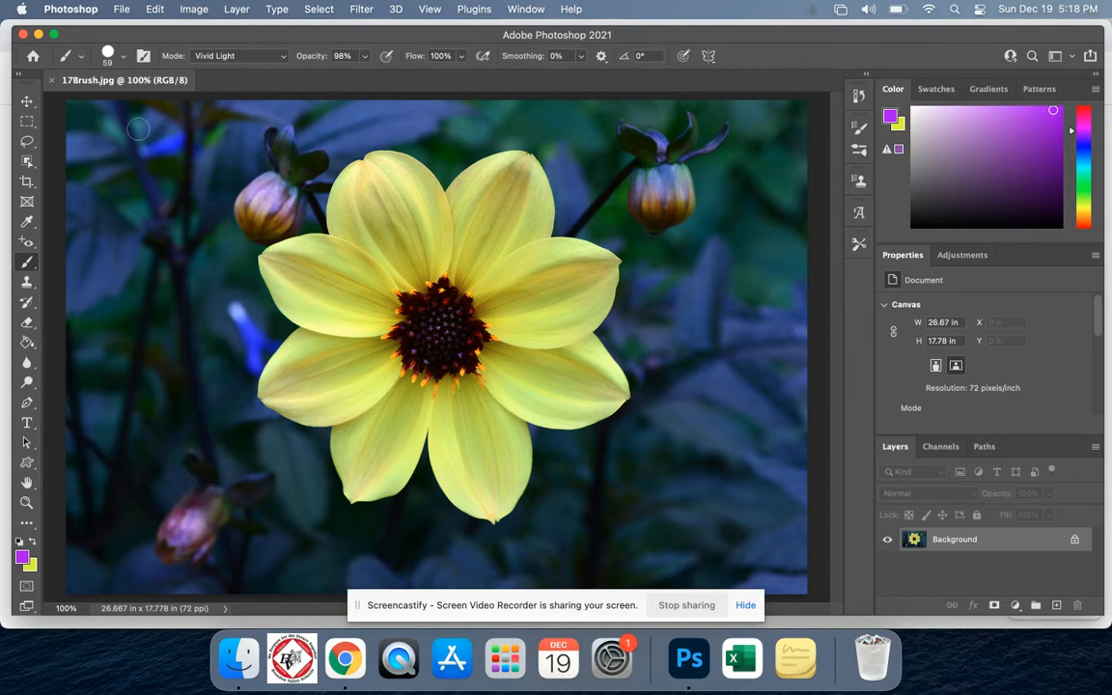
click(24, 560)
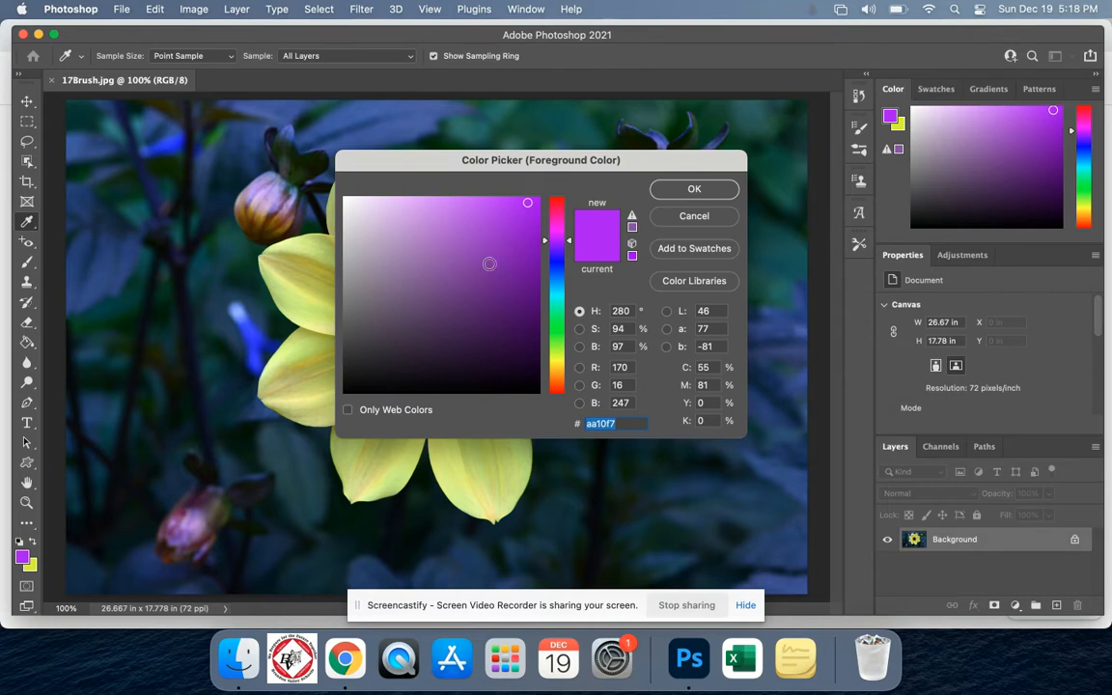
click(557, 370)
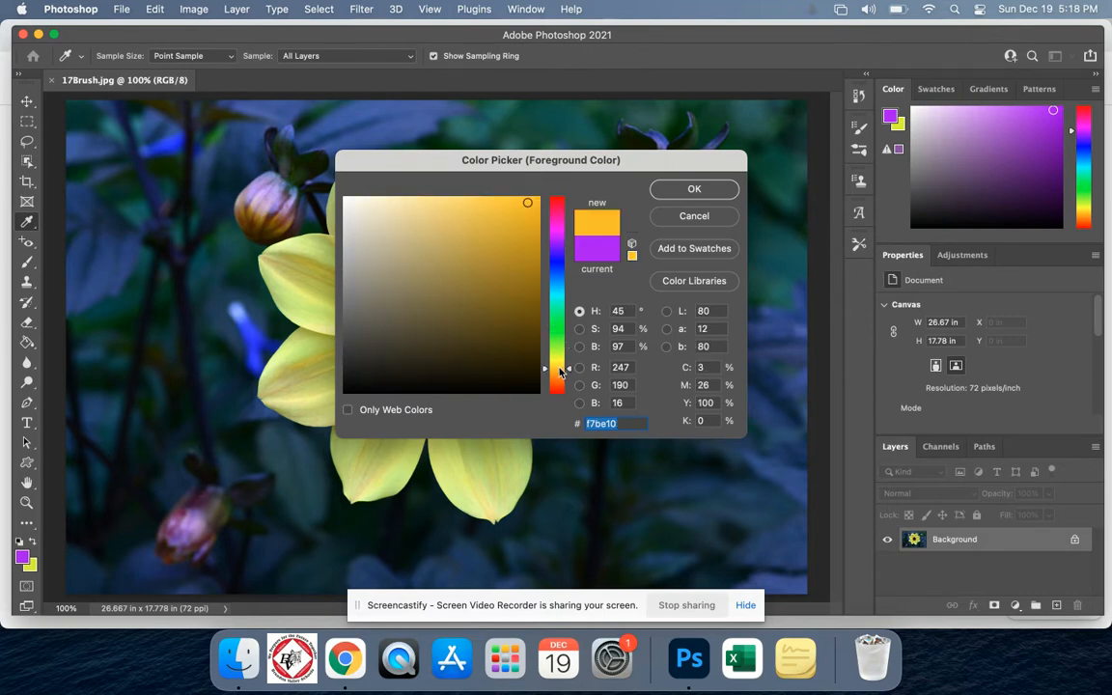
click(558, 390)
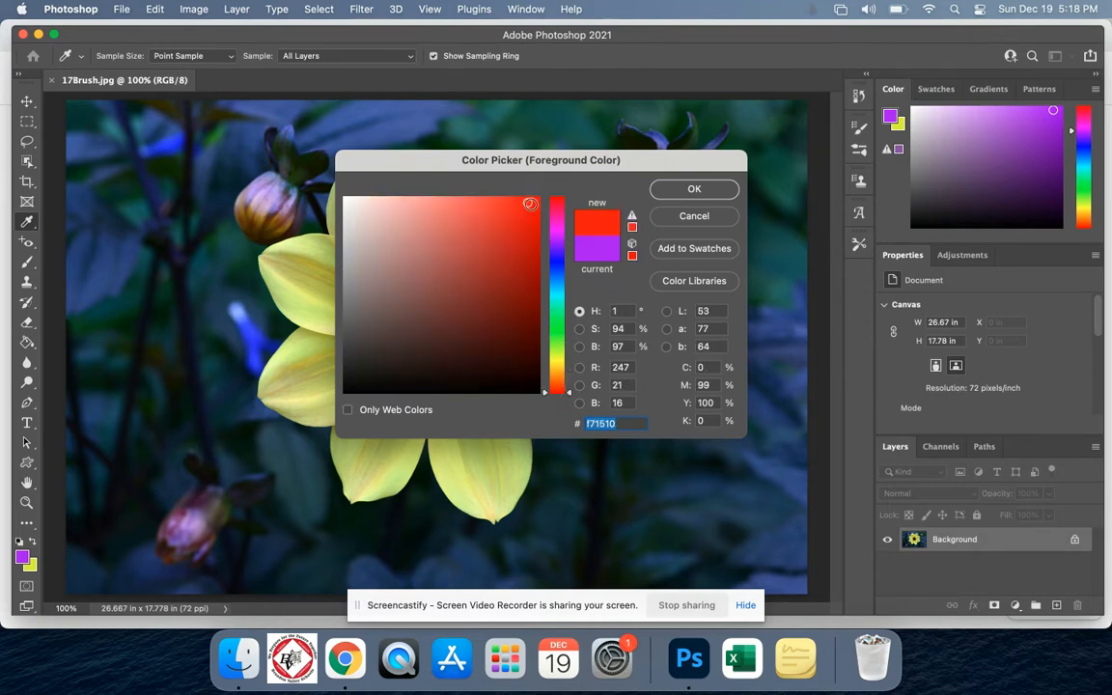
click(535, 201)
click(694, 189)
- Paint a red patch beside the upper-left bud in Vivid Light mode and another below it in Normal mode
key(b)
mouse_move(174, 171)
mouse_down()
mouse_move(138, 223)
mouse_move(137, 247)
mouse_move(190, 204)
mouse_move(200, 173)
mouse_move(148, 171)
mouse_move(119, 206)
mouse_move(162, 236)
mouse_move(196, 199)
mouse_move(173, 183)
mouse_move(141, 186)
mouse_move(119, 207)
mouse_move(187, 203)
mouse_move(149, 194)
mouse_move(154, 231)
mouse_move(155, 214)
mouse_move(187, 203)
mouse_move(157, 191)
mouse_up()
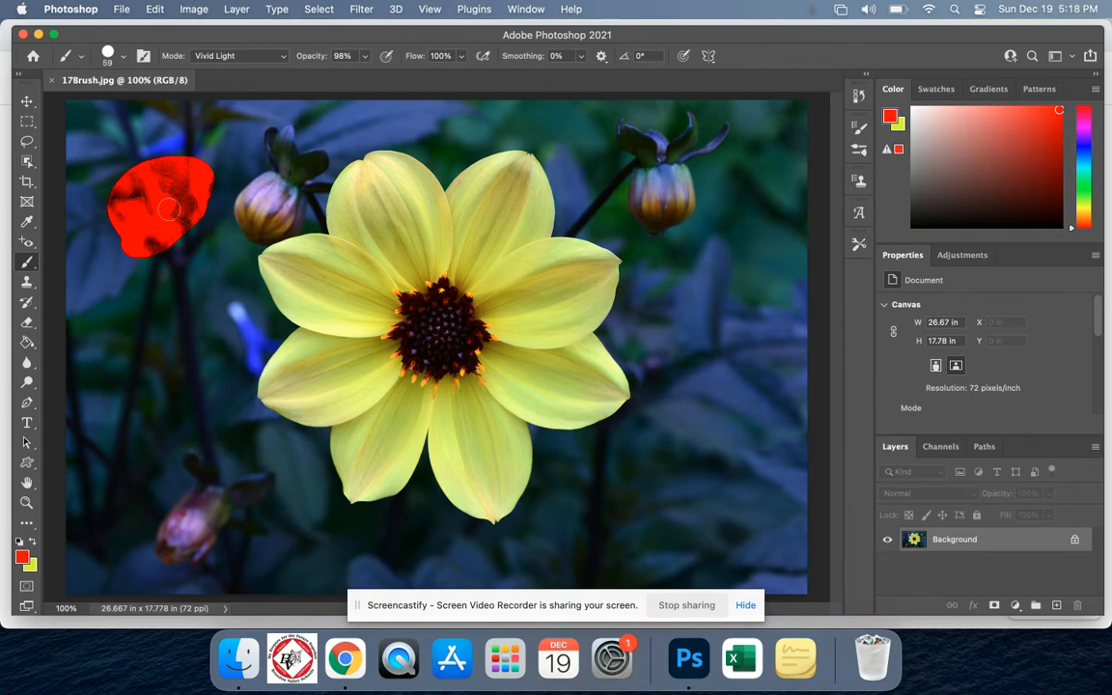
click(285, 57)
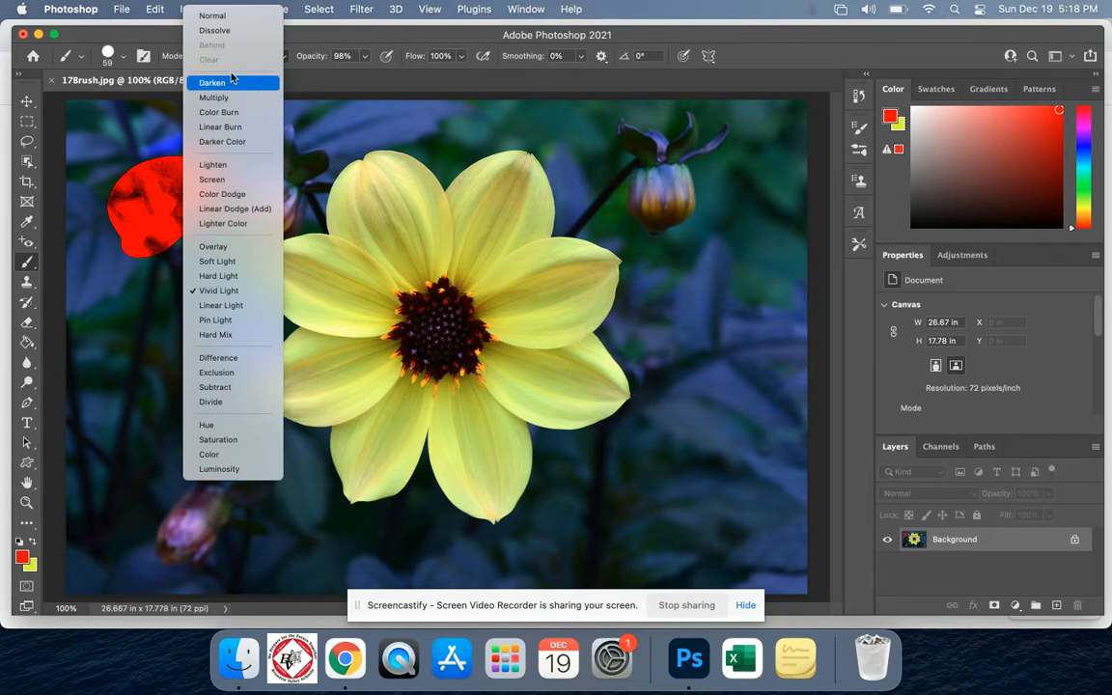
click(213, 16)
mouse_move(127, 288)
mouse_down()
mouse_move(174, 282)
mouse_move(110, 289)
mouse_move(136, 307)
mouse_move(129, 287)
mouse_move(156, 309)
mouse_up()
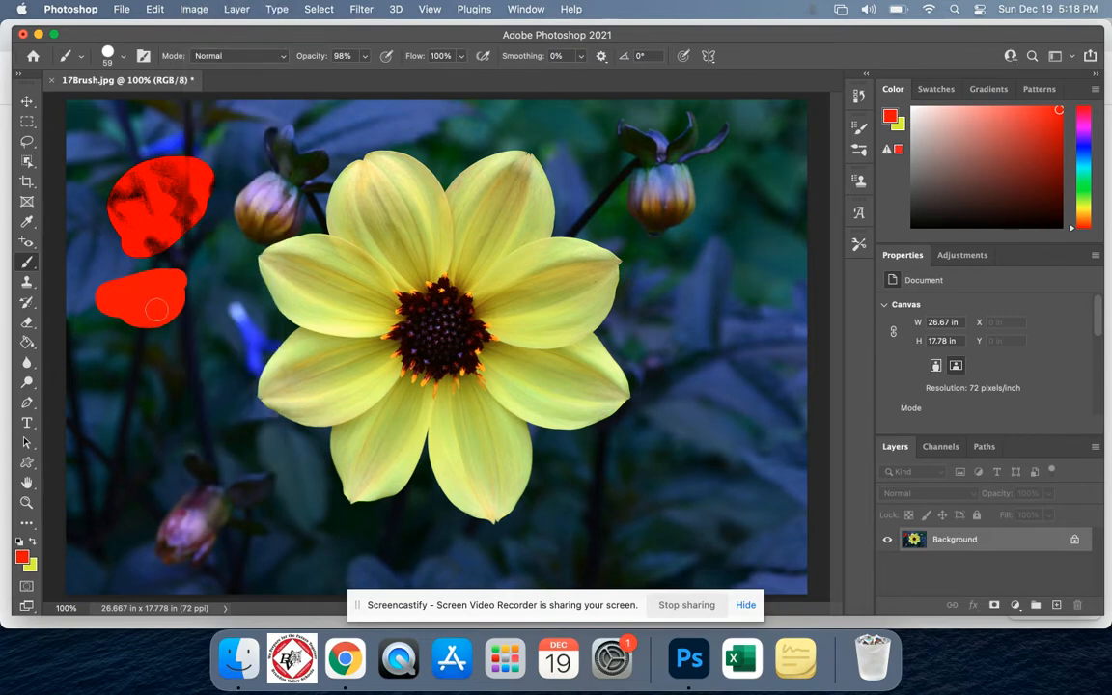
- Enlarge the brush to 156 px and paint a thick red vertical stroke beneath the upper-right bud
click(112, 55)
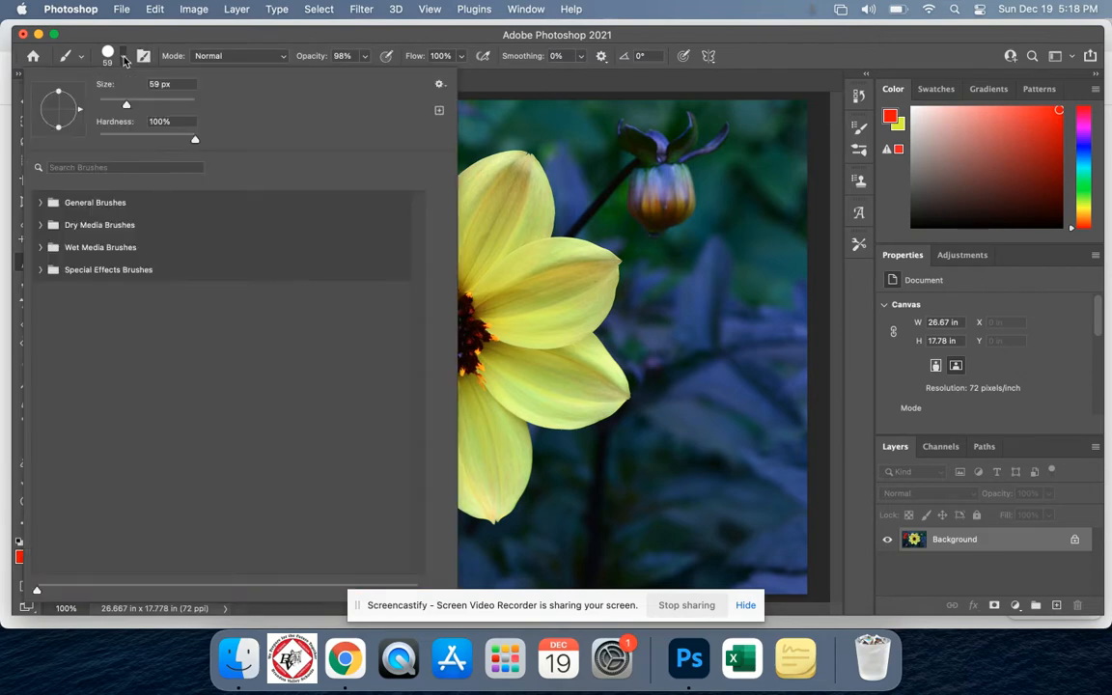
mouse_move(126, 108)
mouse_down()
mouse_move(116, 107)
mouse_move(160, 107)
mouse_up()
drag(675, 232, 710, 417)
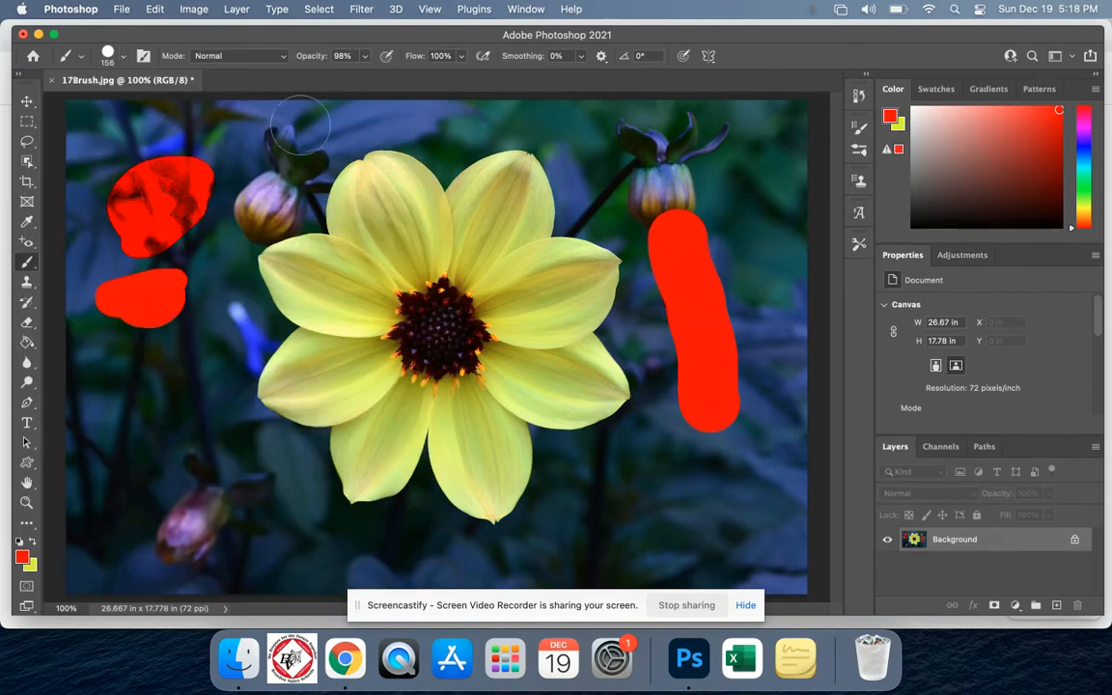
- Reduce the brush hardness to 6% and paint soft red strokes over the upper-right bud, the lower-left background and the flower
click(122, 56)
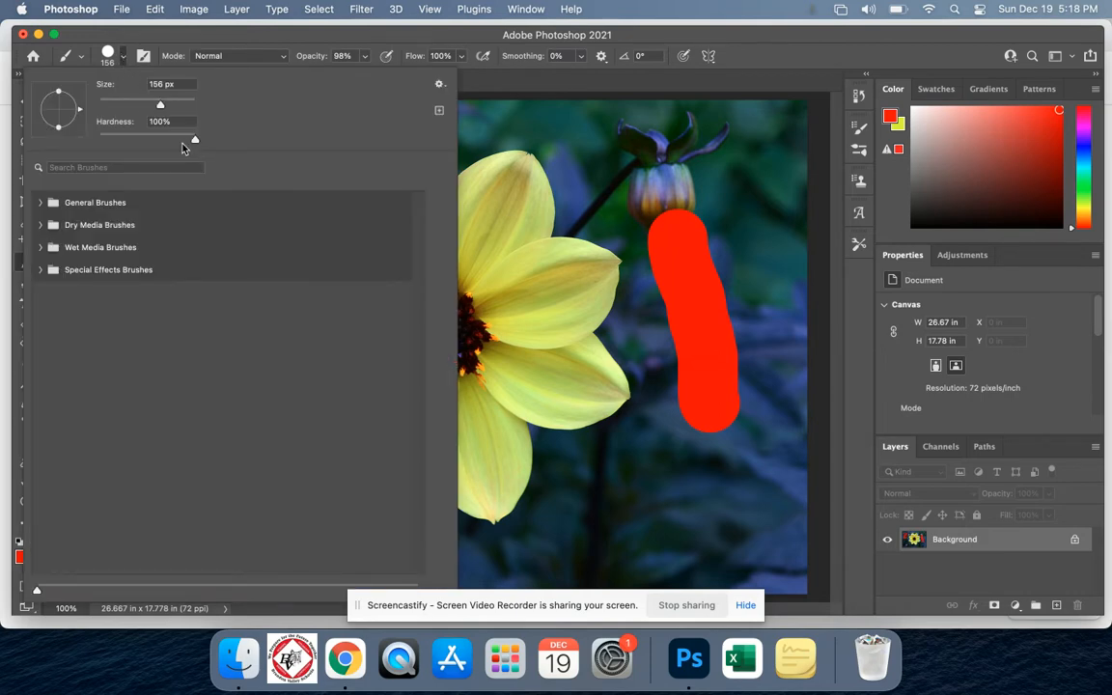
drag(195, 143, 107, 143)
drag(623, 149, 735, 177)
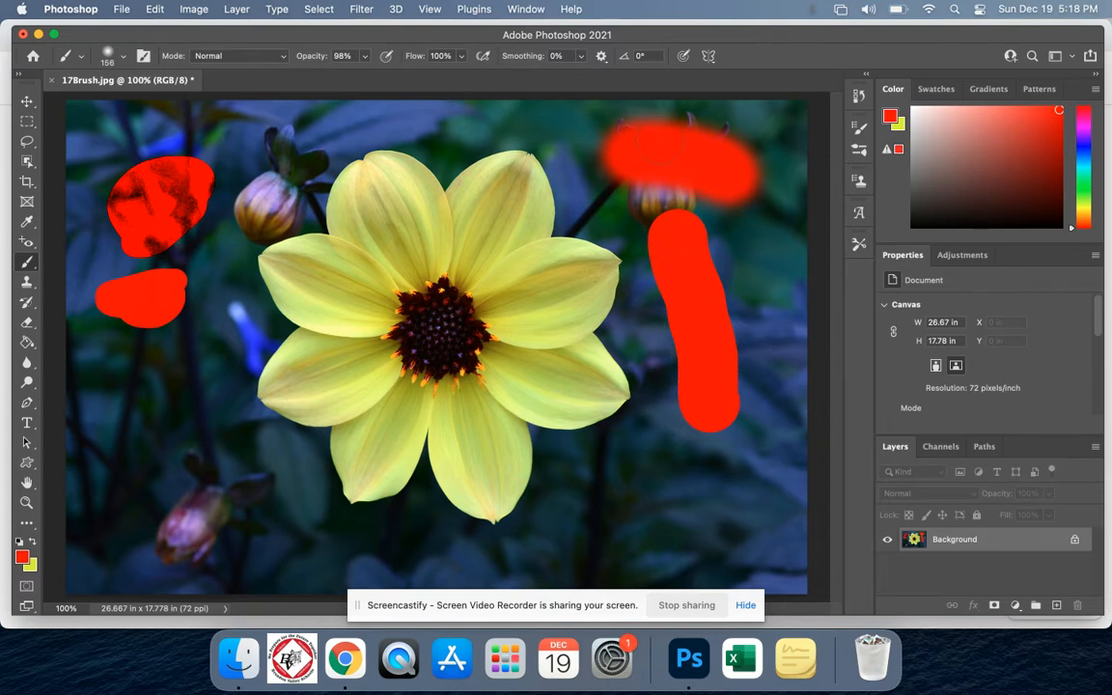
mouse_move(196, 362)
mouse_down()
mouse_move(137, 404)
mouse_move(179, 435)
mouse_up()
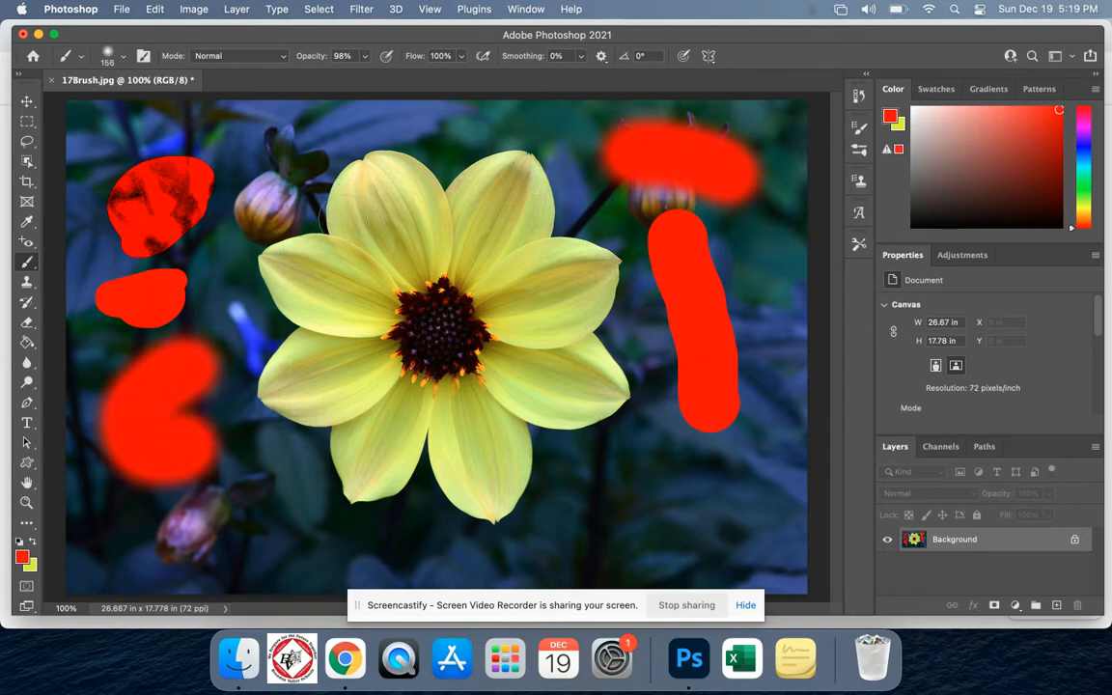
mouse_move(390, 193)
mouse_down()
mouse_move(422, 281)
mouse_move(502, 430)
mouse_up()
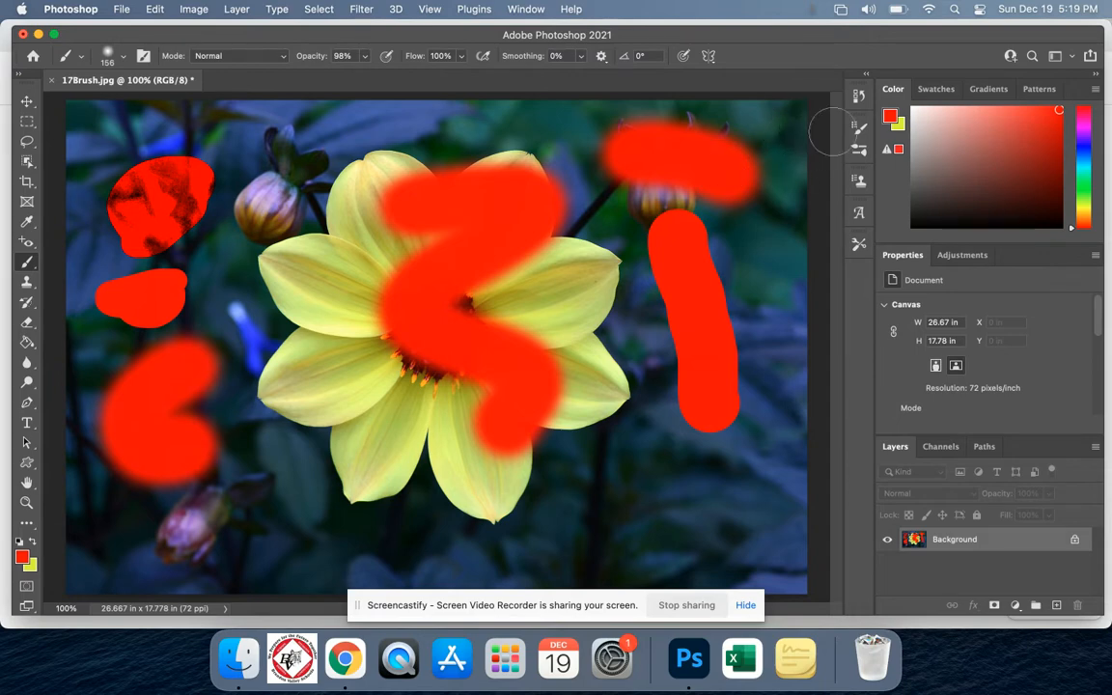
- Revert the image to its opened state in the document history, removing all brush strokes
click(858, 96)
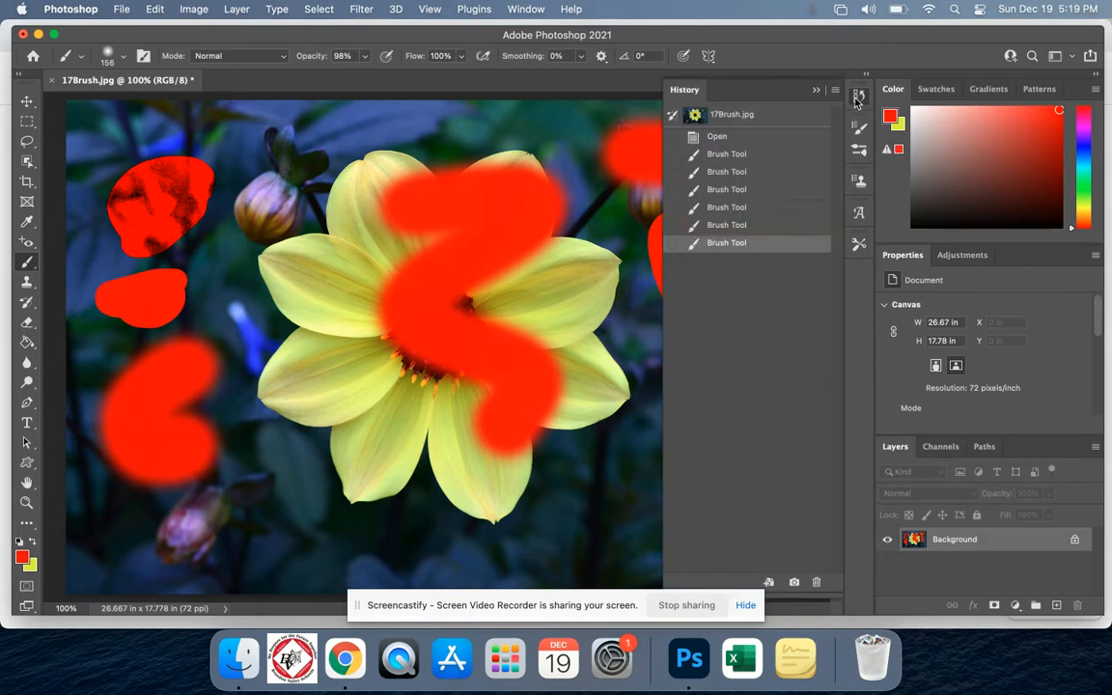
click(719, 137)
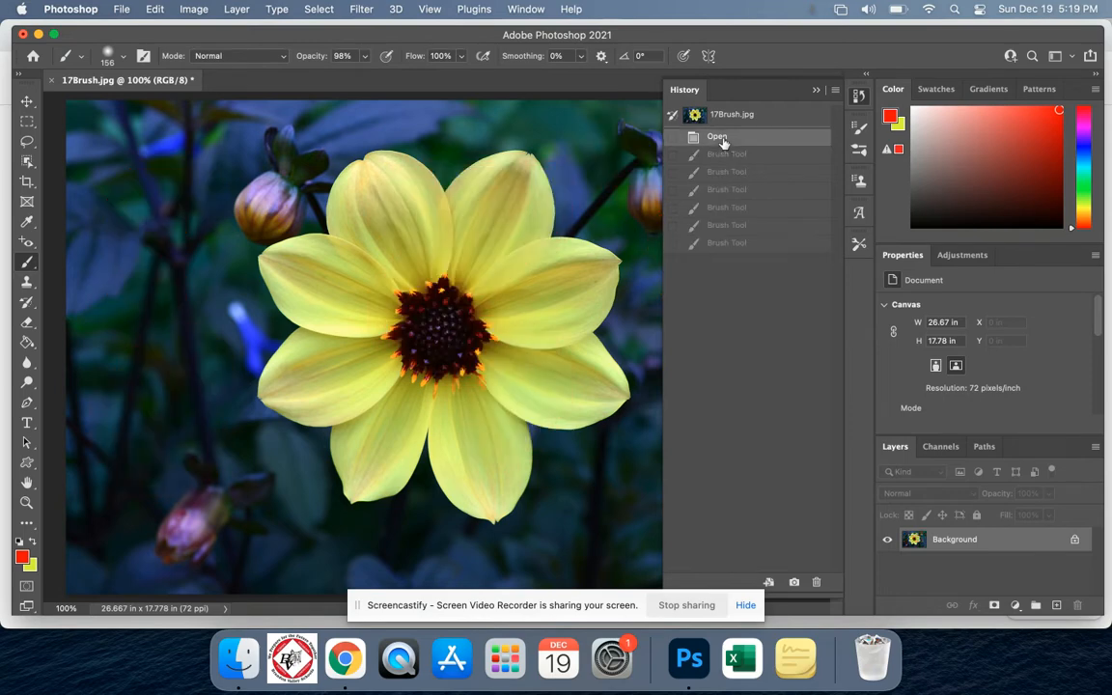
click(816, 92)
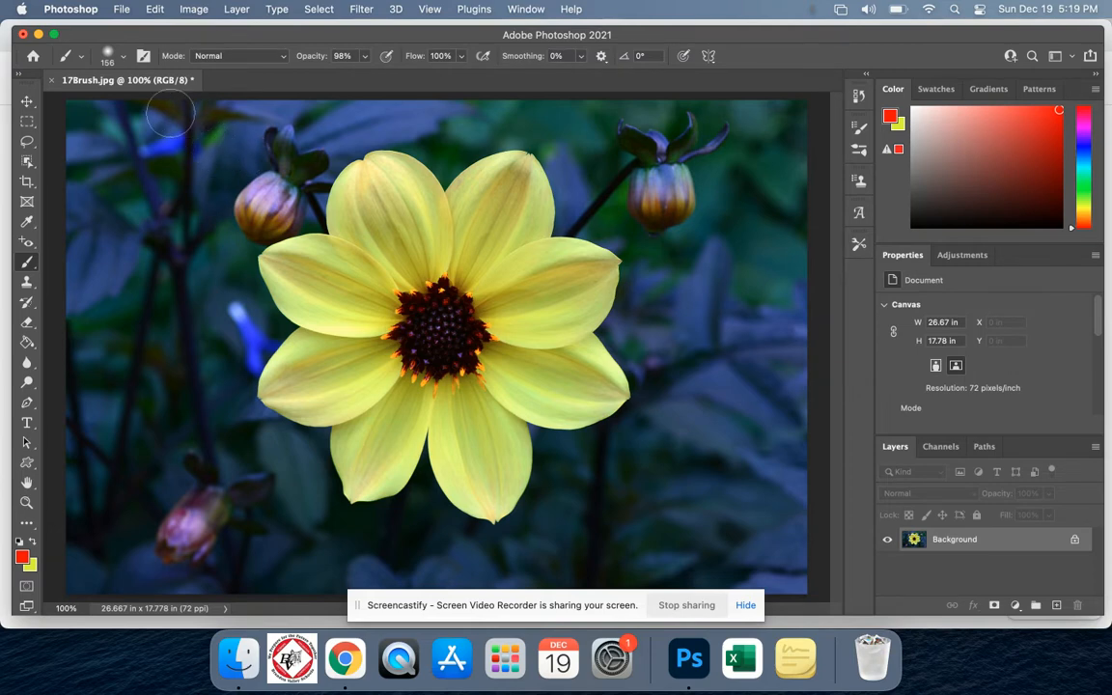
- Reduce the brush size to 39 px and paint a short diagonal red stroke in the image's upper-left background
click(123, 57)
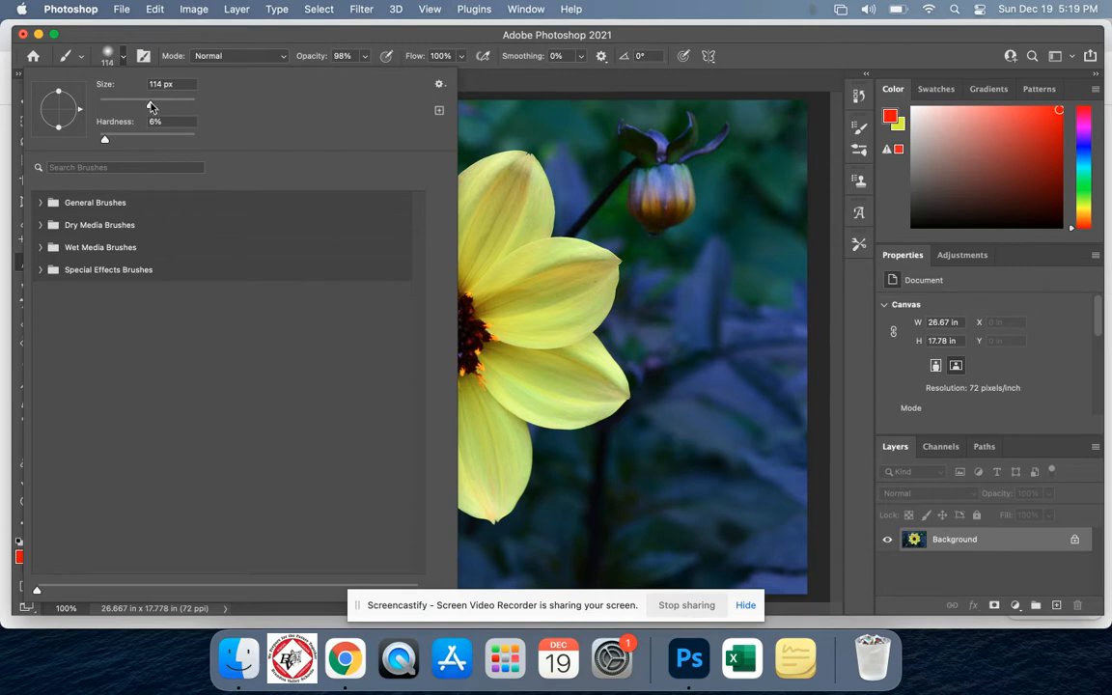
drag(136, 109, 116, 105)
drag(114, 106, 137, 139)
click(110, 56)
click(123, 60)
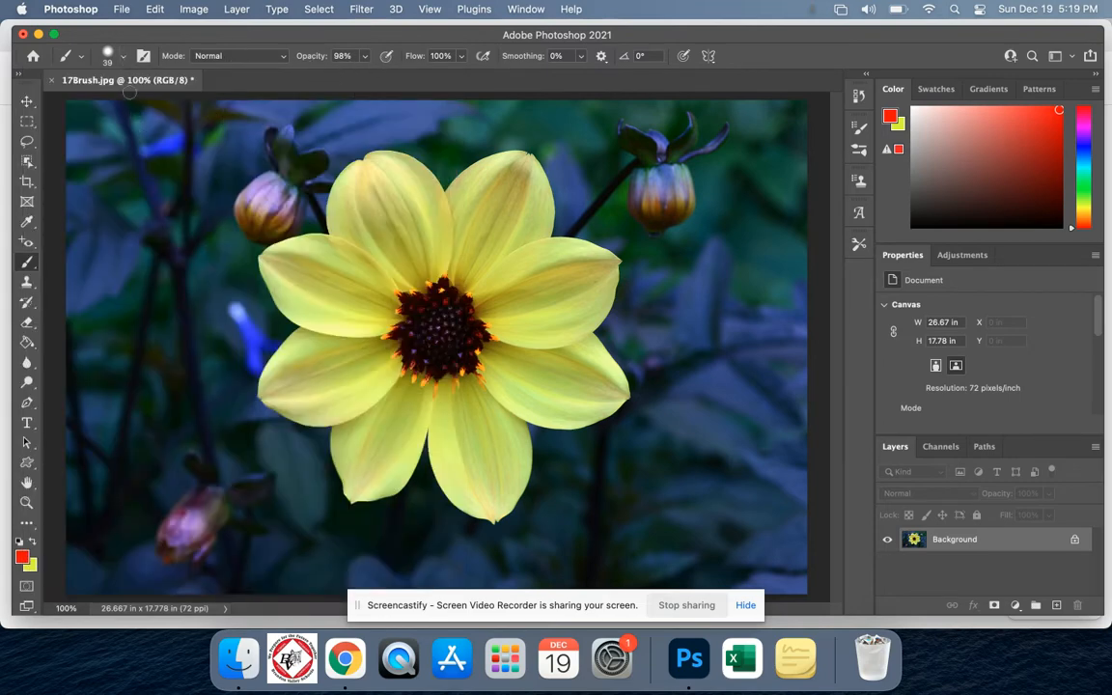
drag(188, 150, 95, 188)
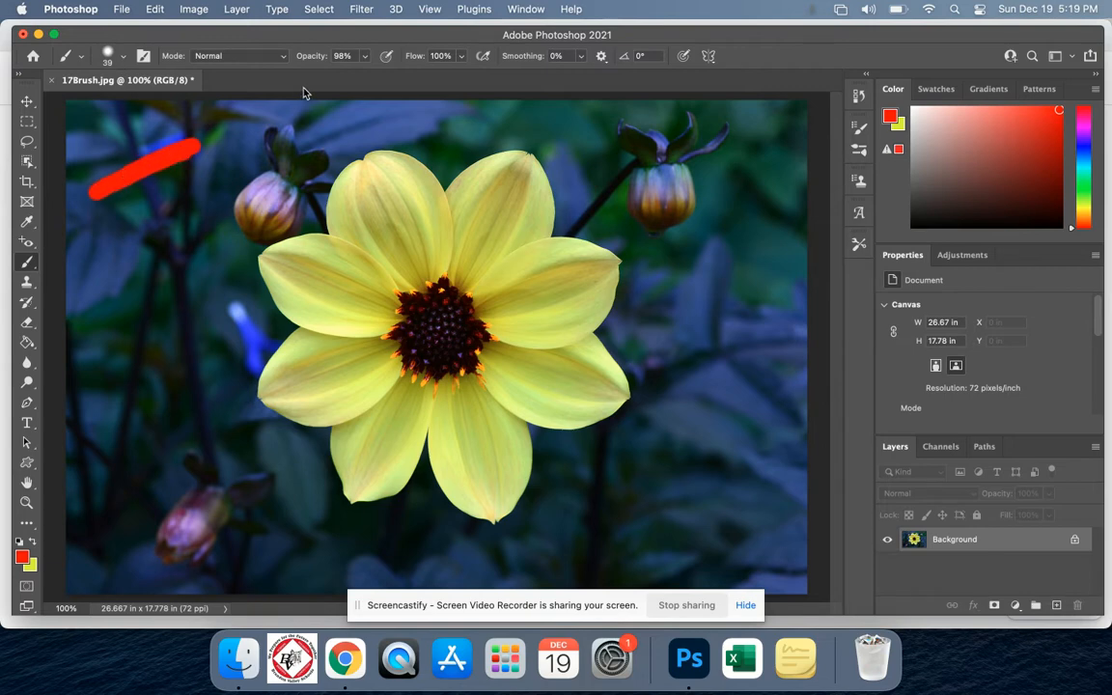
- Paint a faint red stroke at 14% opacity under the first one and a solid stroke below it at 100% opacity
click(367, 60)
drag(330, 69, 303, 77)
mouse_move(185, 179)
mouse_down()
mouse_move(121, 227)
mouse_move(186, 183)
mouse_move(108, 238)
mouse_move(195, 166)
mouse_move(123, 221)
mouse_move(171, 206)
mouse_up()
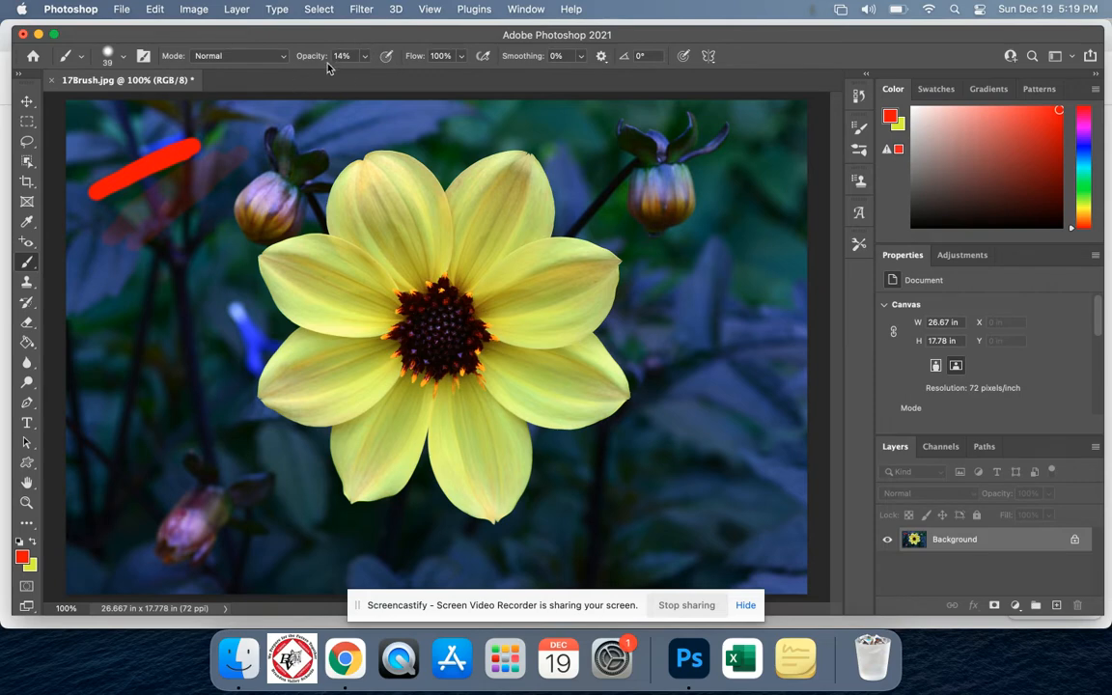
click(364, 56)
mouse_move(129, 290)
mouse_down()
mouse_move(214, 239)
mouse_move(112, 272)
mouse_move(206, 244)
mouse_up()
- Set the brush flow to 28% and paint another diagonal red stroke below the existing ones
click(461, 56)
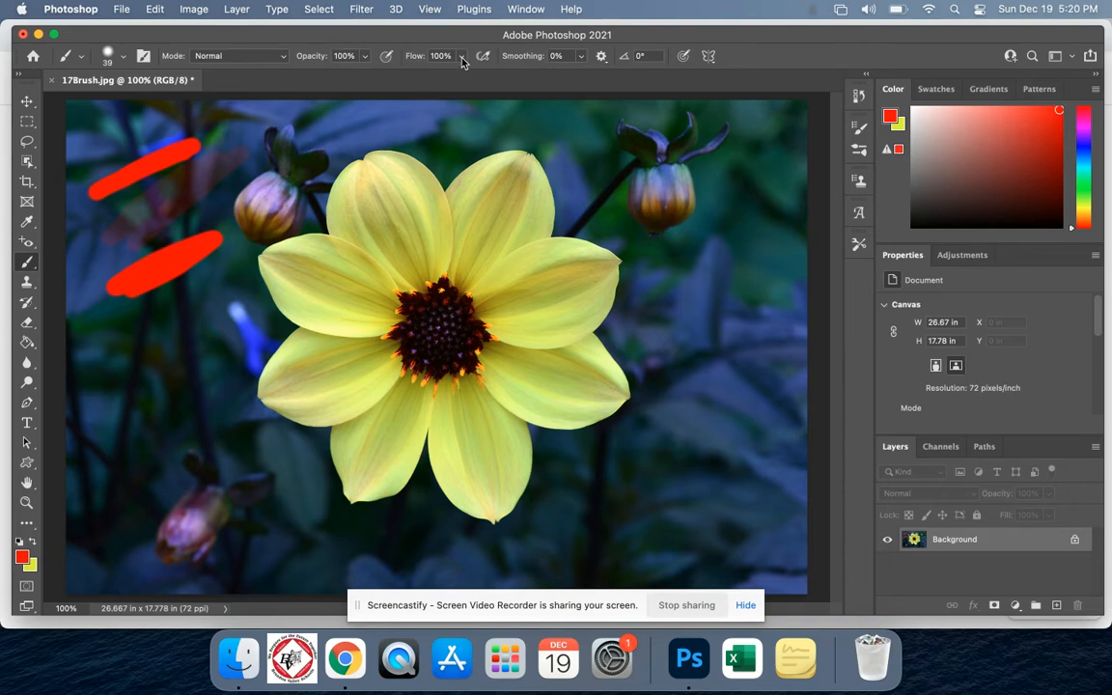
drag(465, 74, 450, 77)
mouse_move(223, 300)
mouse_down()
mouse_move(143, 350)
mouse_move(215, 303)
mouse_move(156, 329)
mouse_up()
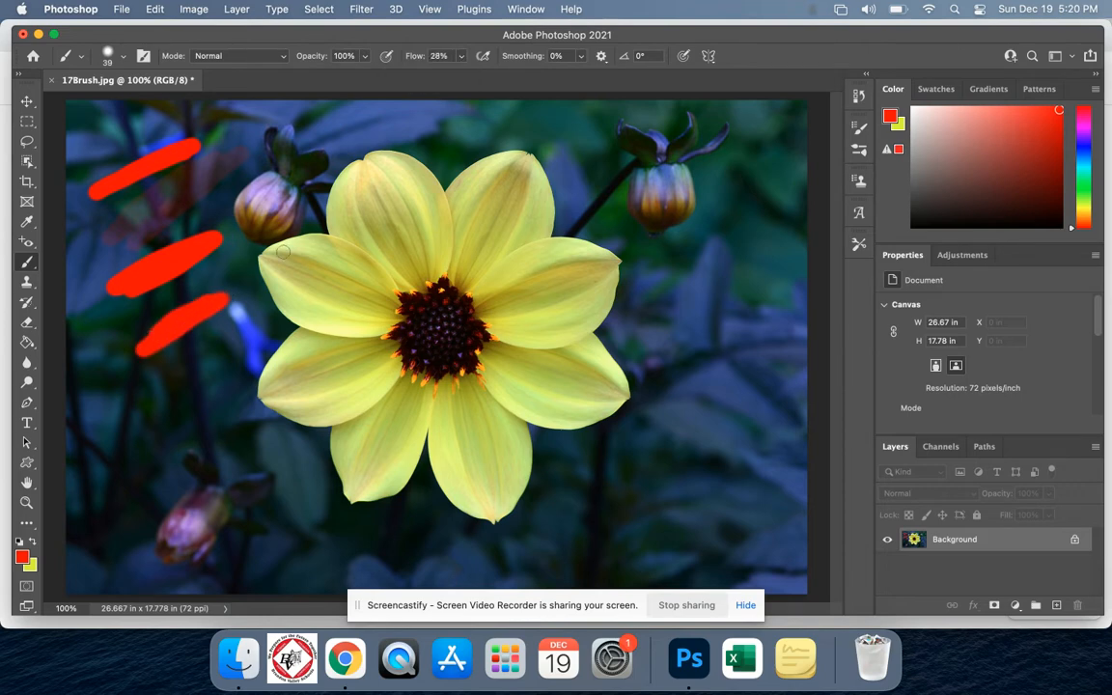
- Lower the brush flow to 1% and build up a faint diagonal stroke beneath the 28% flow stroke
click(461, 57)
drag(461, 73, 390, 76)
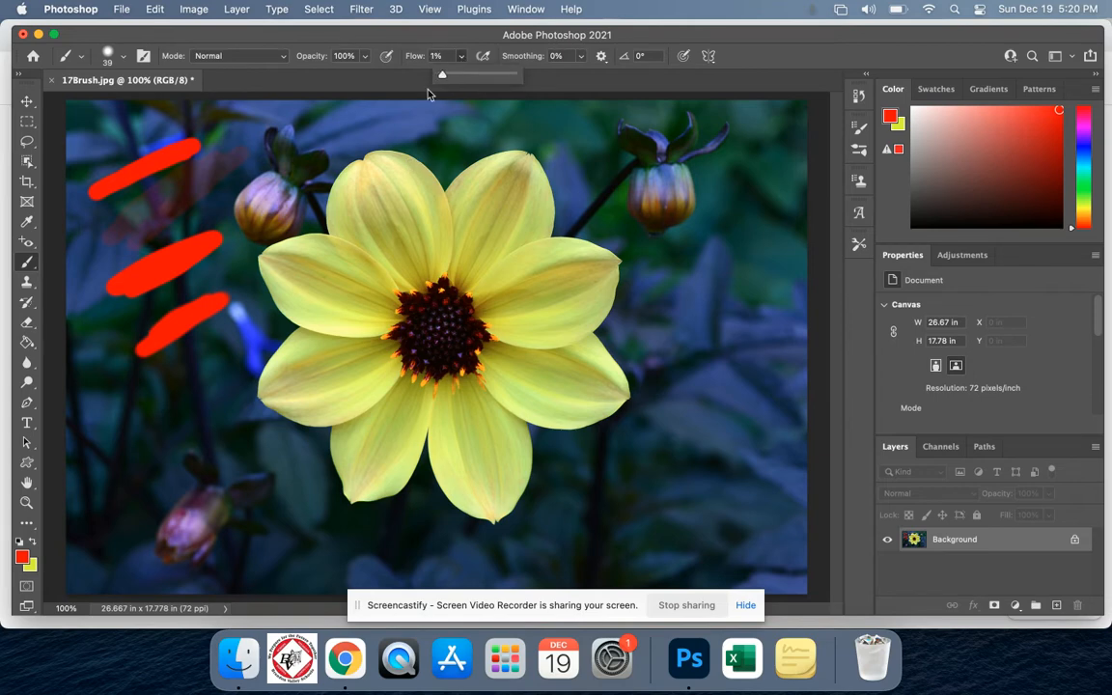
click(247, 323)
mouse_move(247, 322)
mouse_down()
mouse_move(159, 378)
mouse_move(227, 311)
mouse_move(164, 374)
mouse_move(219, 342)
mouse_move(202, 359)
mouse_up()
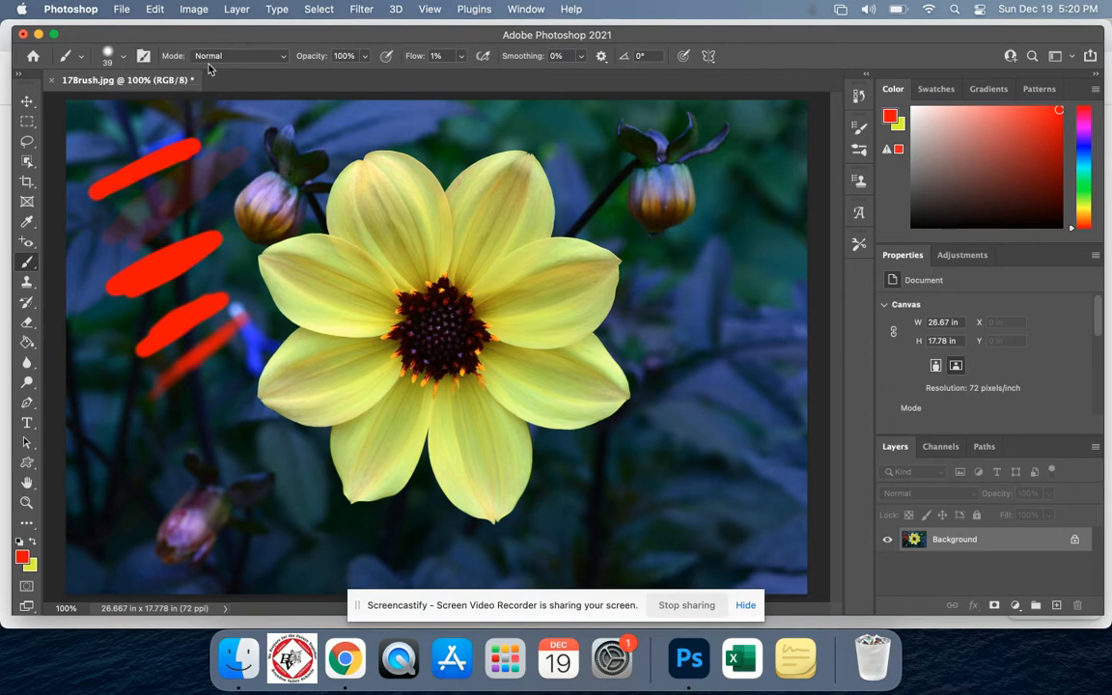
- Set the brush blend mode to Color Burn and paint over the flower's upper-left petal
click(284, 62)
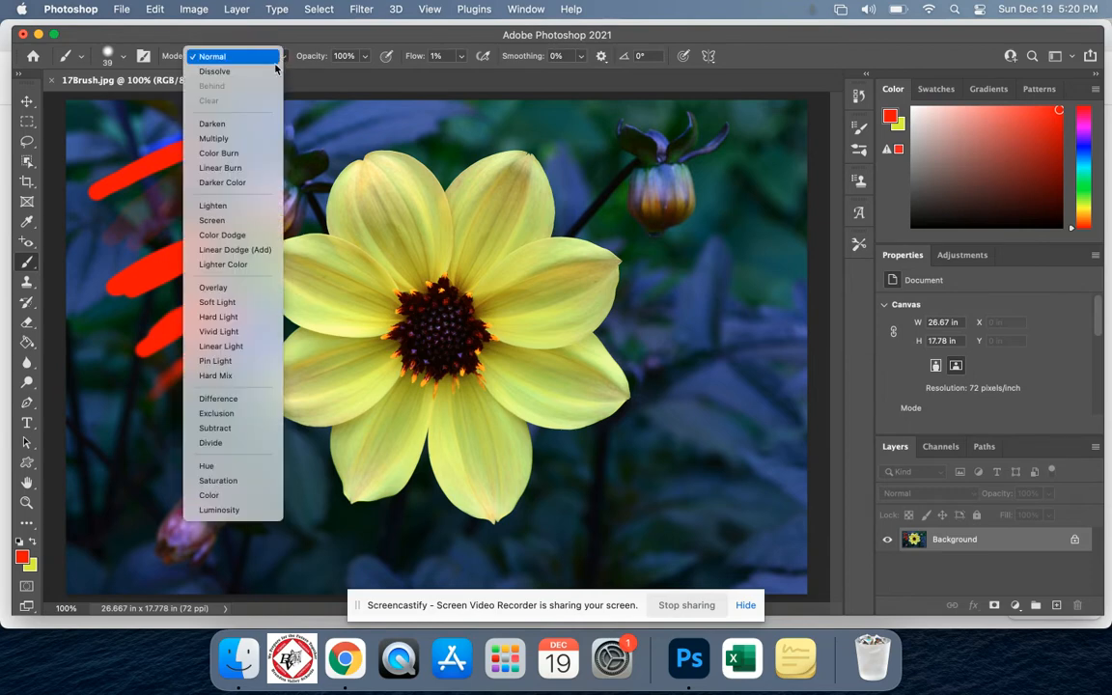
click(232, 153)
mouse_move(343, 205)
mouse_down()
mouse_move(338, 169)
mouse_move(355, 152)
mouse_move(333, 171)
mouse_move(379, 174)
mouse_move(333, 157)
mouse_move(313, 181)
mouse_move(341, 223)
mouse_move(328, 198)
mouse_move(357, 166)
mouse_move(412, 189)
mouse_move(359, 161)
mouse_move(408, 196)
mouse_move(377, 241)
mouse_move(384, 222)
mouse_move(392, 228)
mouse_move(366, 191)
mouse_up()
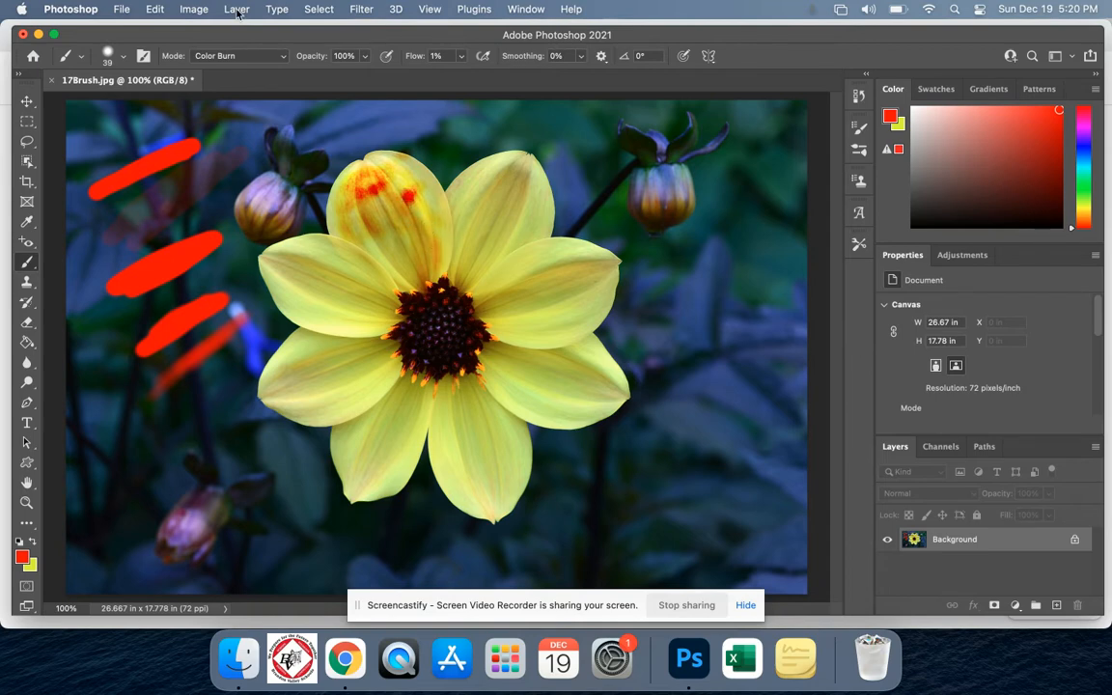
- Switch the brush blend mode to Lighter Color, raise the flow to 98% and try painting on the flower's left petal
click(276, 59)
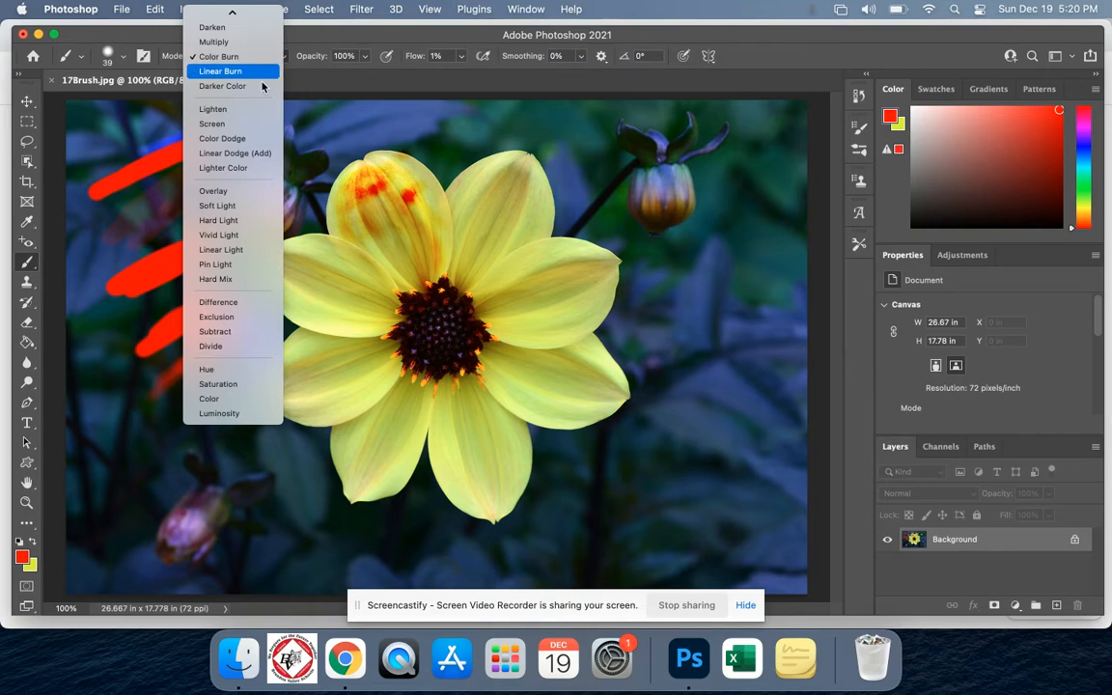
click(264, 169)
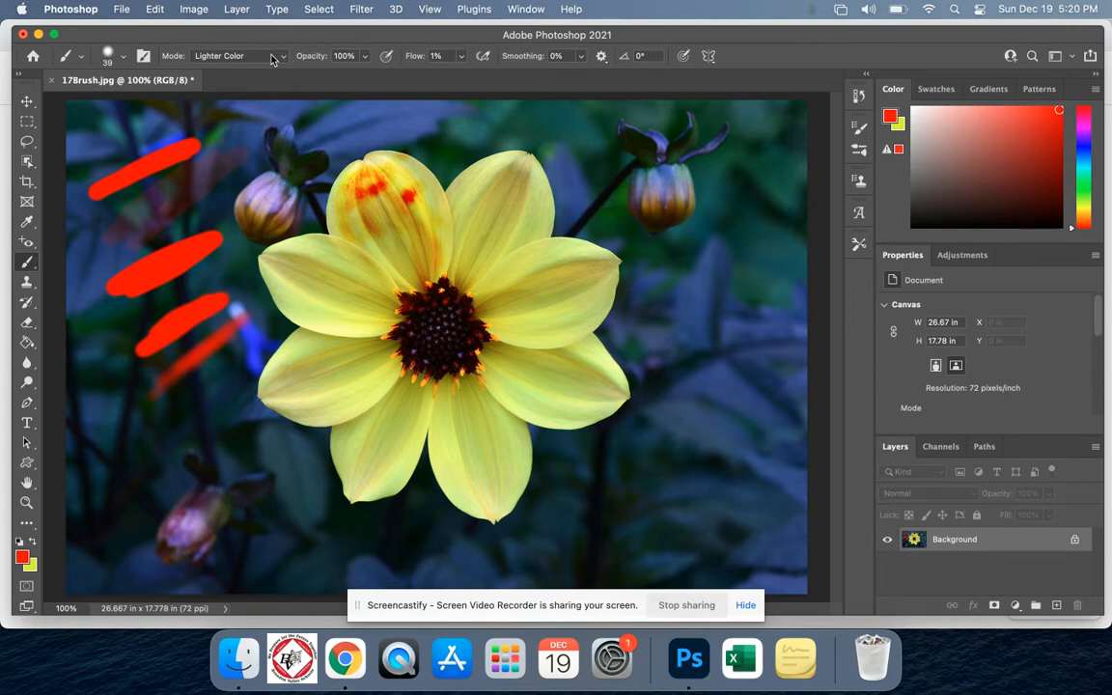
click(460, 55)
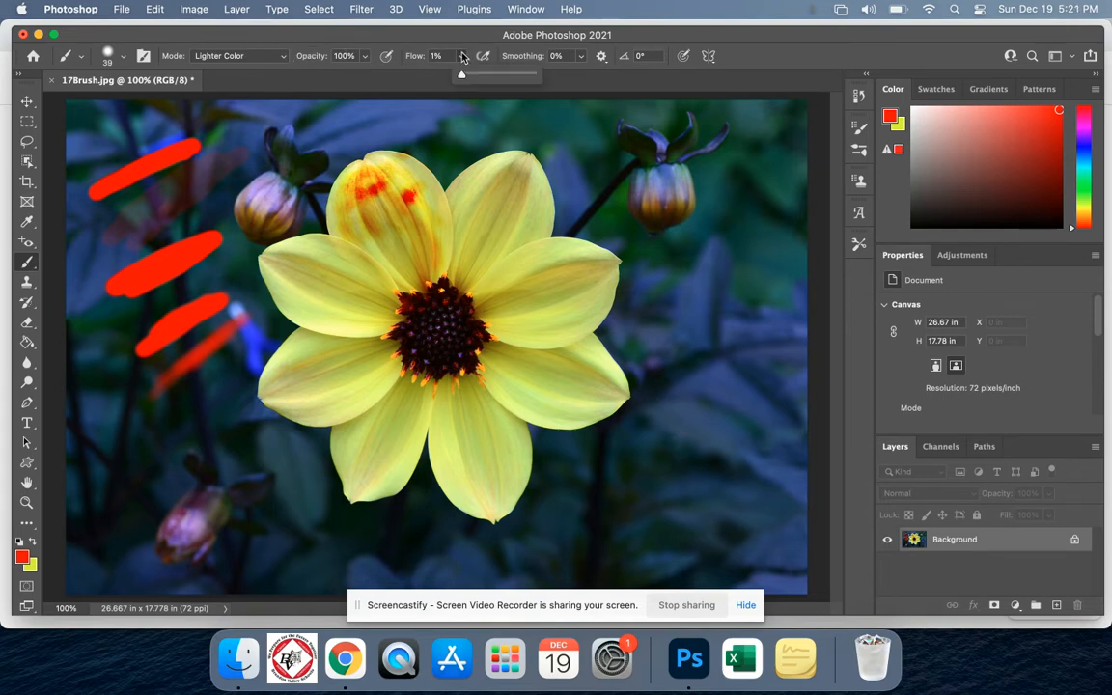
drag(457, 75, 532, 80)
click(343, 288)
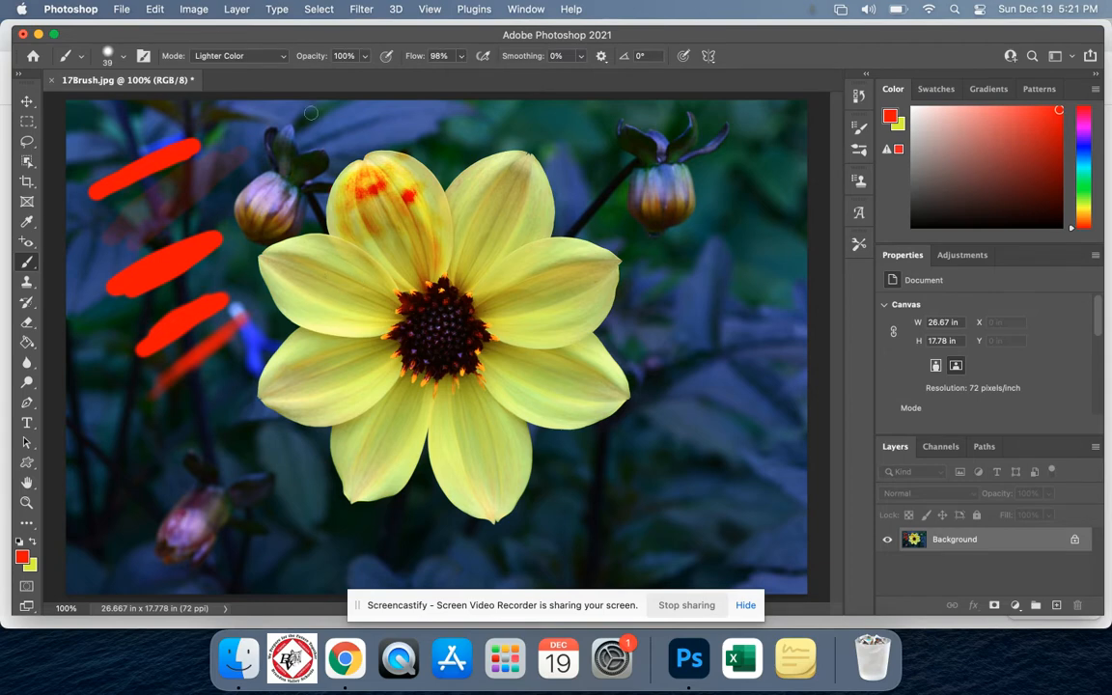
- Set the brush blend mode to Vivid Light and paint red over the flower's left petals and upper-right petal
click(278, 60)
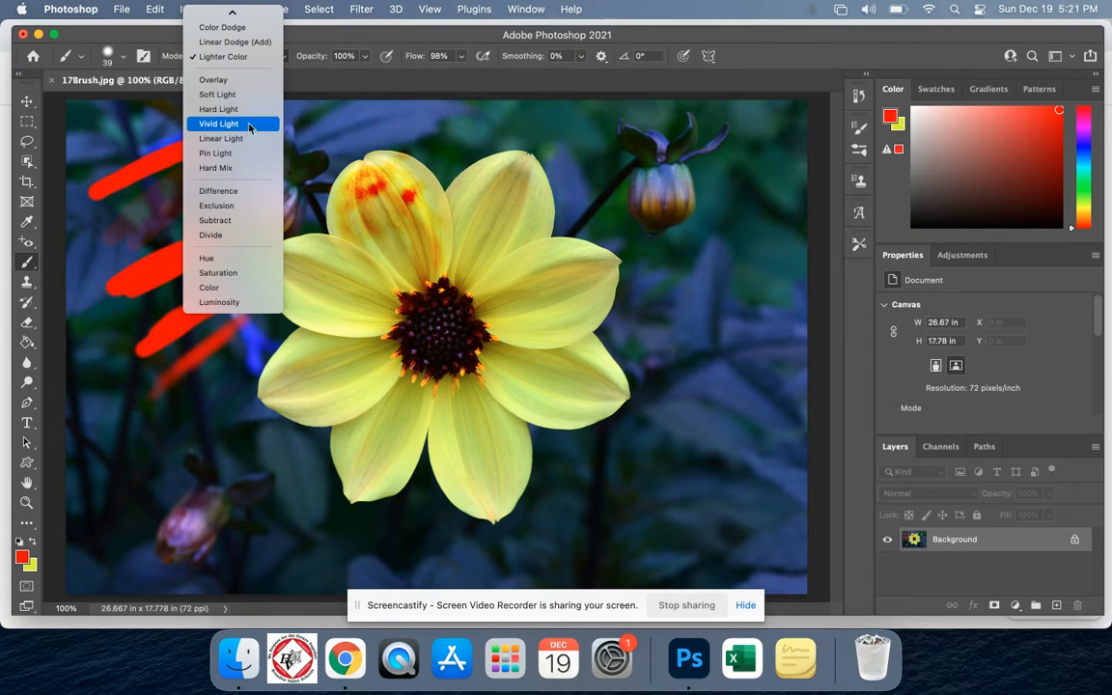
click(249, 123)
mouse_move(333, 343)
mouse_down()
mouse_move(309, 350)
mouse_move(318, 372)
mouse_move(354, 376)
mouse_move(323, 316)
mouse_move(290, 353)
mouse_move(333, 333)
mouse_move(365, 367)
mouse_up()
mouse_move(290, 360)
mouse_down()
mouse_move(265, 307)
mouse_move(304, 270)
mouse_move(351, 328)
mouse_move(328, 372)
mouse_move(359, 416)
mouse_up()
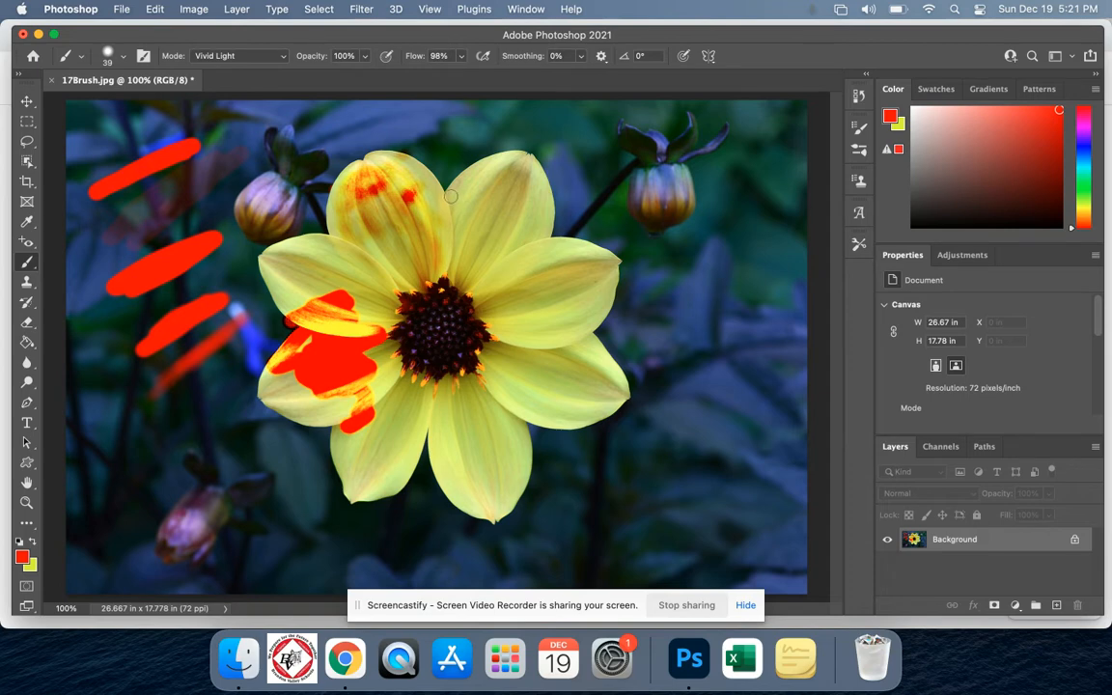
drag(450, 214, 452, 200)
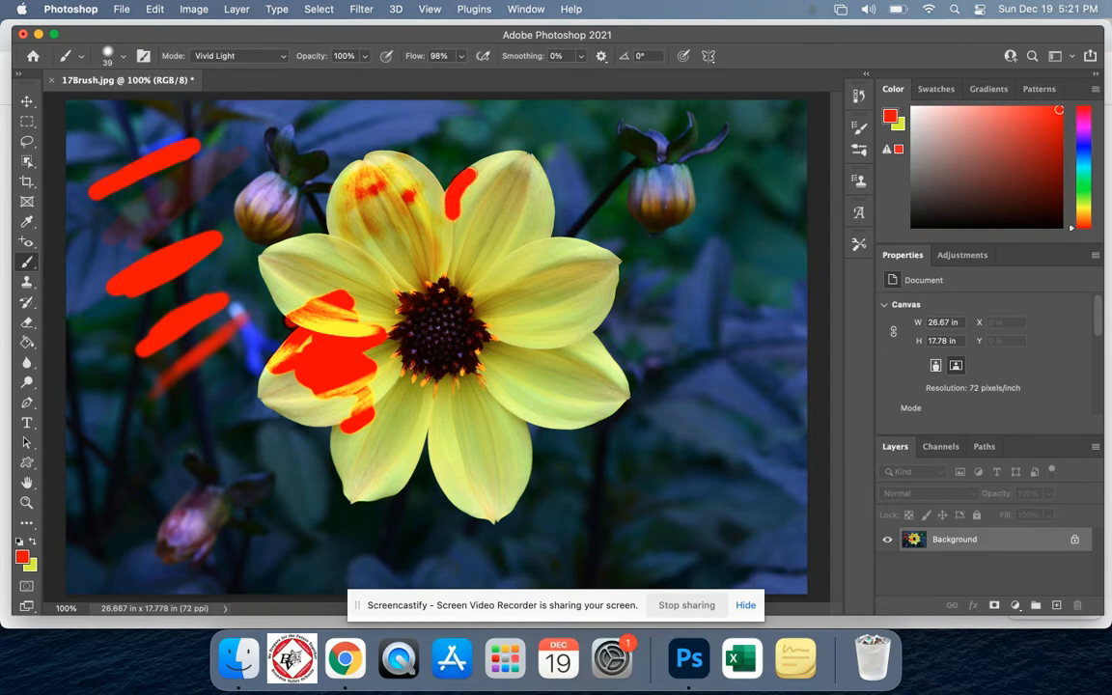
mouse_move(478, 169)
mouse_down()
mouse_move(487, 131)
mouse_move(501, 193)
mouse_move(528, 154)
mouse_move(454, 243)
mouse_move(477, 189)
mouse_move(462, 226)
mouse_move(473, 159)
mouse_up()
- Switch the brush blend mode to Pin Light and paint a red zigzag down the flower's right petals
click(253, 56)
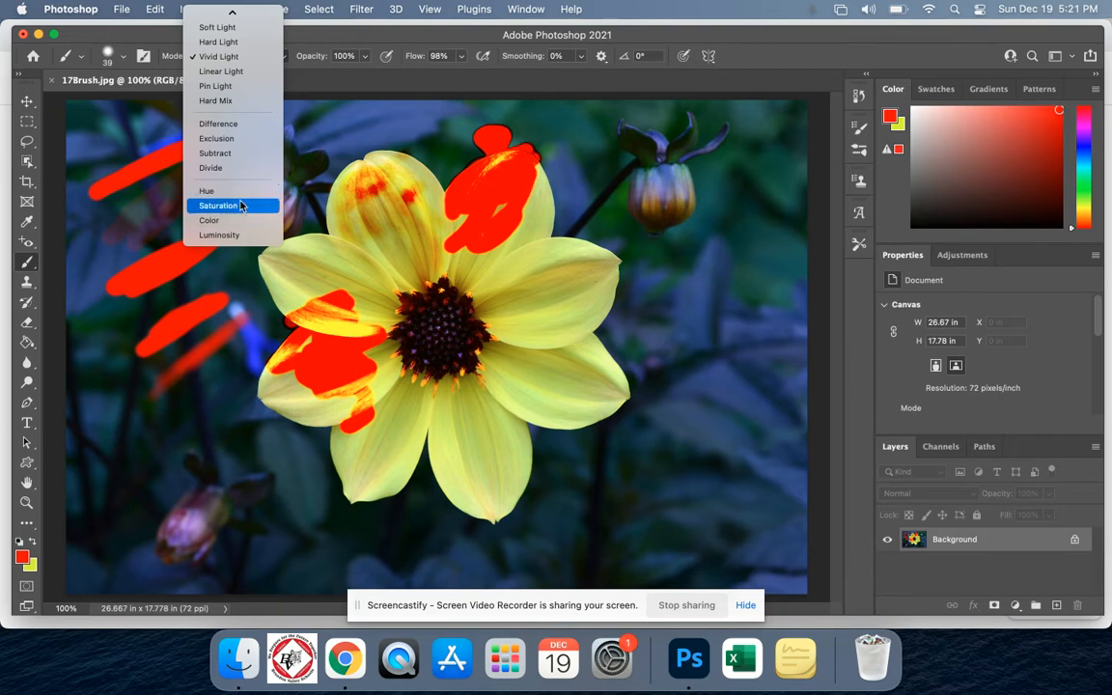
click(241, 90)
mouse_move(534, 265)
mouse_down()
mouse_move(583, 259)
mouse_move(462, 264)
mouse_move(468, 283)
mouse_move(564, 295)
mouse_move(500, 331)
mouse_move(564, 337)
mouse_move(577, 395)
mouse_up()
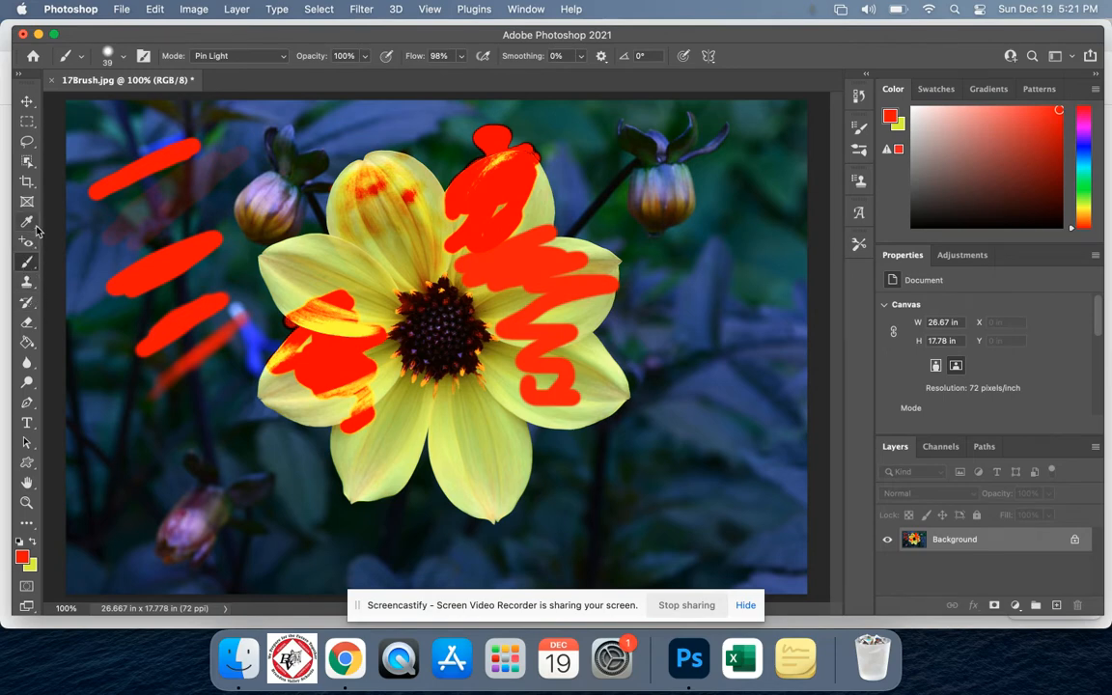
- Select the Blur tool and soften the edge of the flower's bottom petal
click(30, 264)
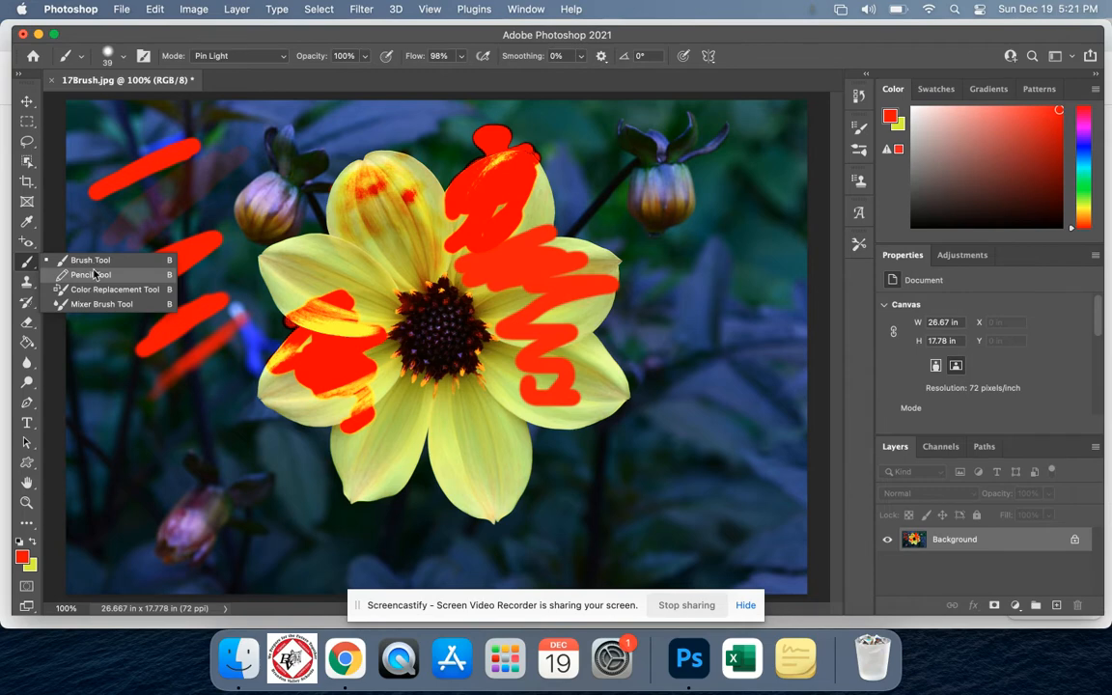
click(28, 261)
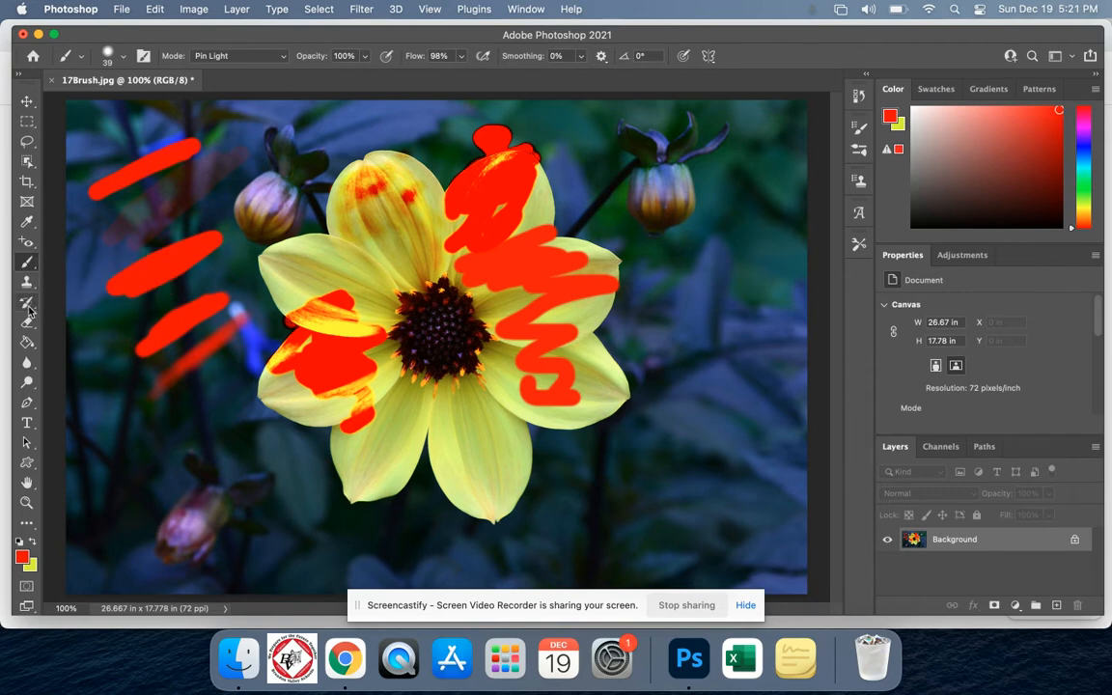
click(27, 362)
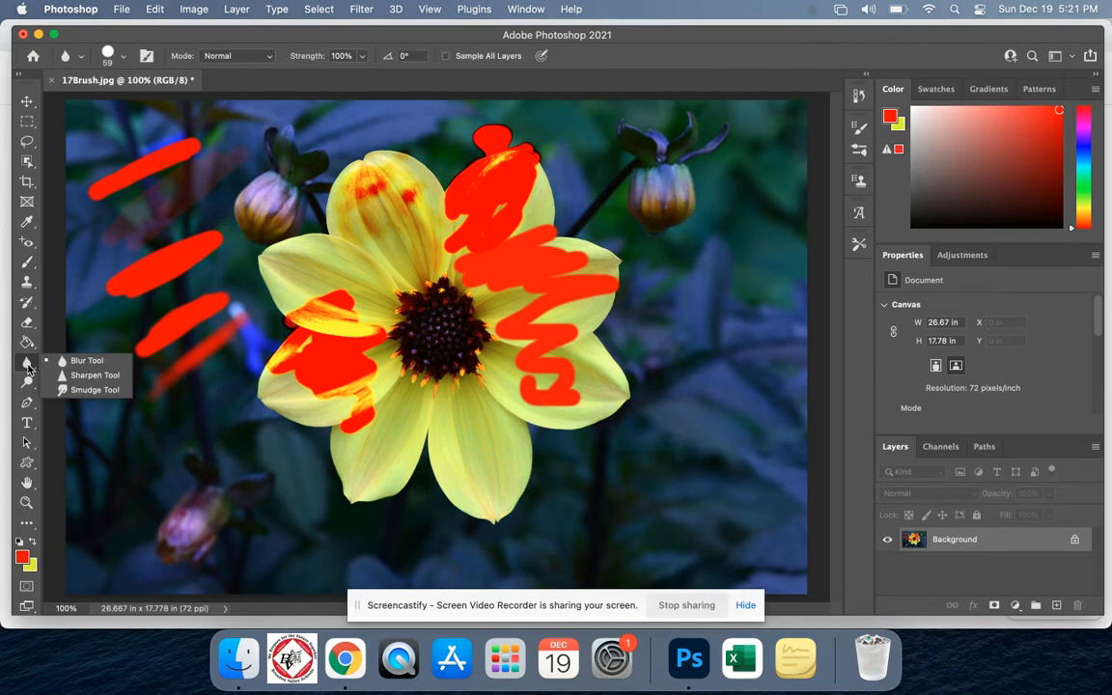
click(88, 361)
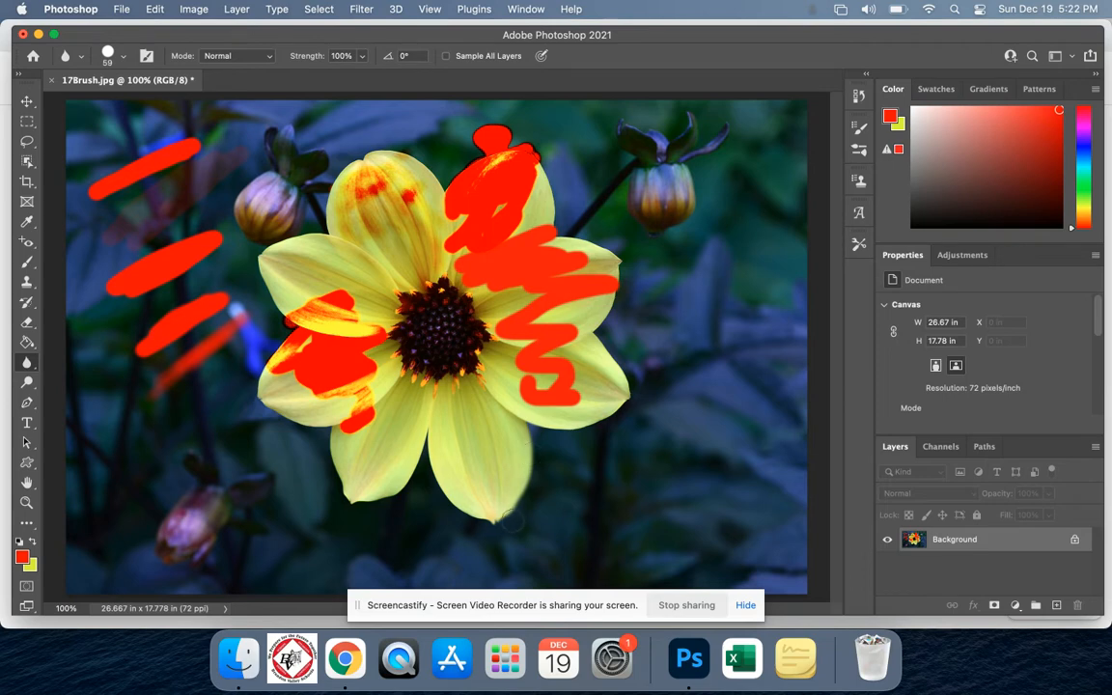
- Set the Blur tool's brush size to 78 px
click(123, 57)
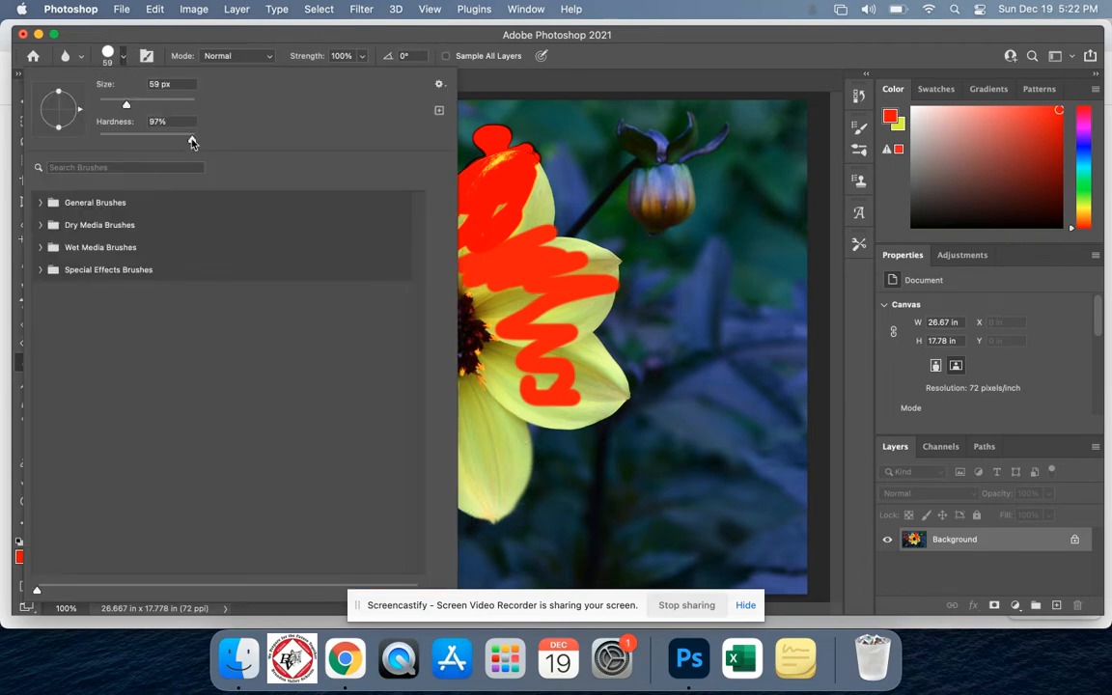
drag(192, 142, 191, 141)
drag(126, 106, 143, 107)
click(553, 153)
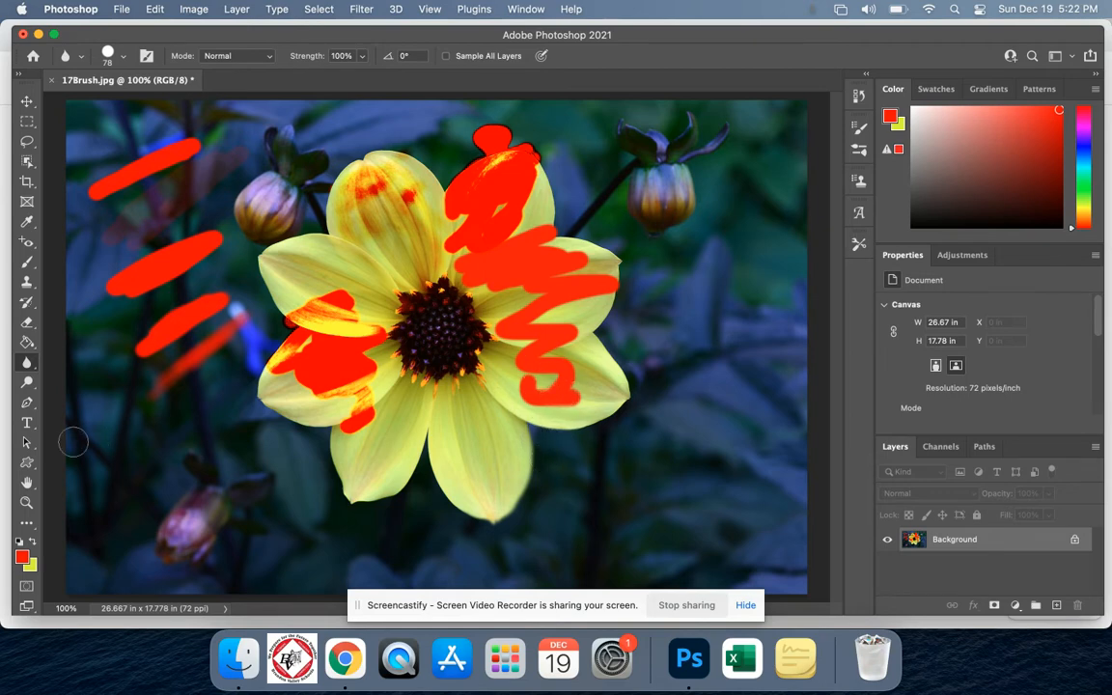
- Use the Smudge tool at 50% strength to smear the edges of the flower's right petals and upper-left petal
click(28, 363)
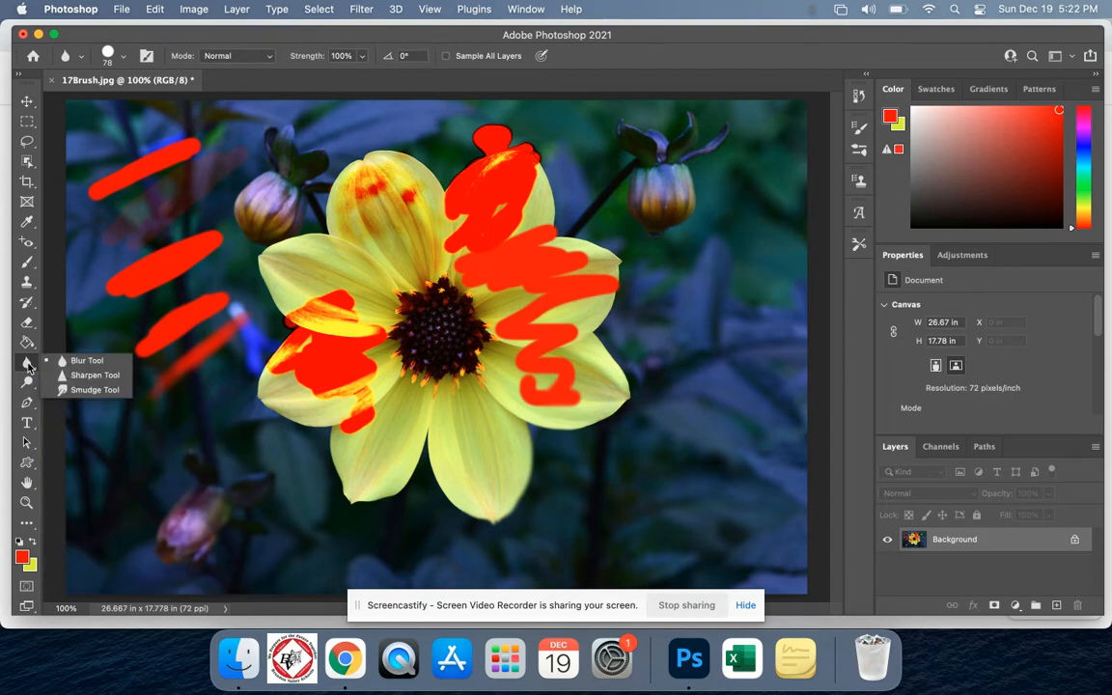
click(92, 390)
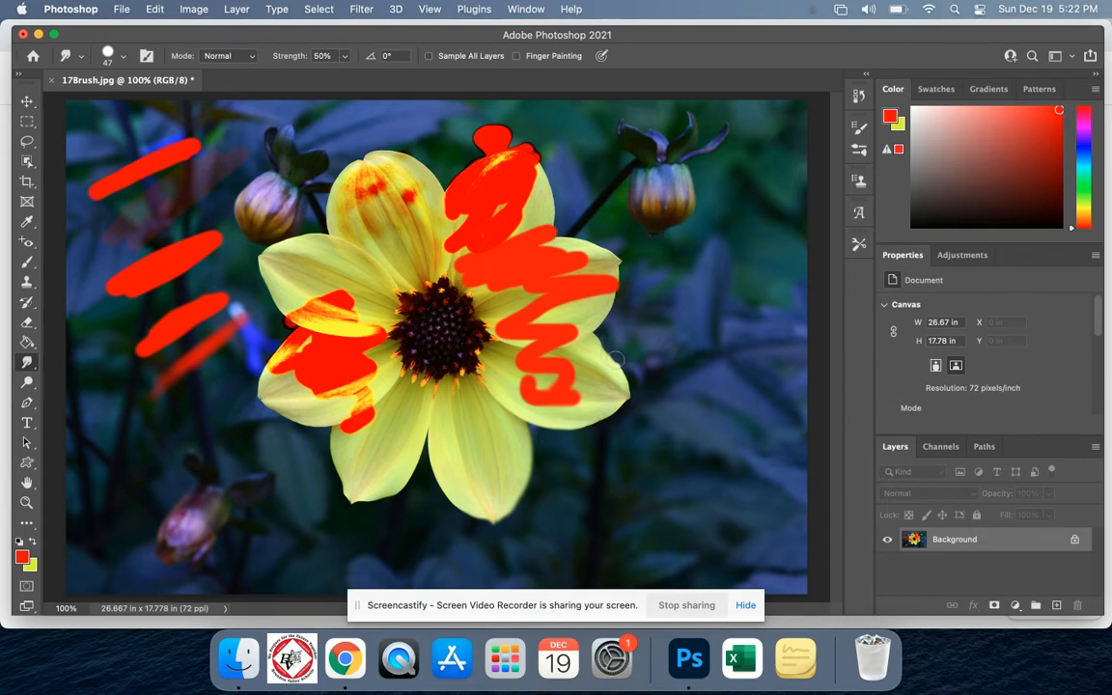
mouse_move(618, 366)
mouse_down()
mouse_move(600, 345)
mouse_move(617, 341)
mouse_move(608, 336)
mouse_up()
mouse_move(614, 385)
mouse_down()
mouse_move(638, 382)
mouse_move(624, 378)
mouse_move(639, 356)
mouse_move(607, 364)
mouse_move(578, 347)
mouse_move(614, 338)
mouse_move(616, 295)
mouse_move(613, 326)
mouse_up()
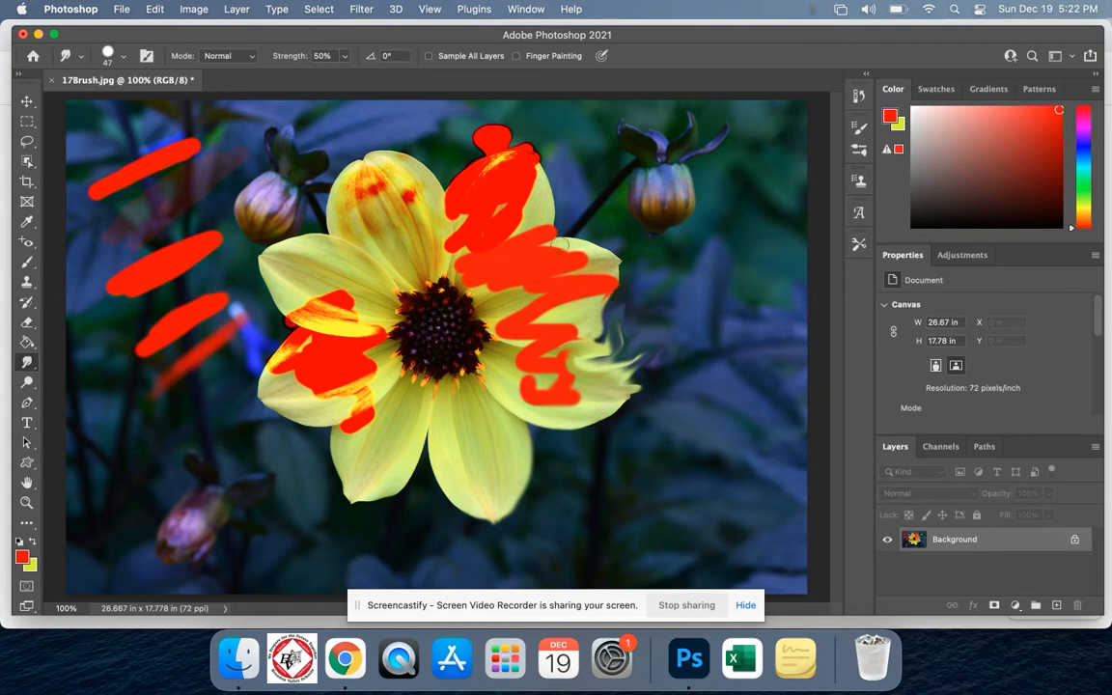
mouse_move(567, 245)
mouse_down()
mouse_move(612, 260)
mouse_move(621, 296)
mouse_move(577, 356)
mouse_up()
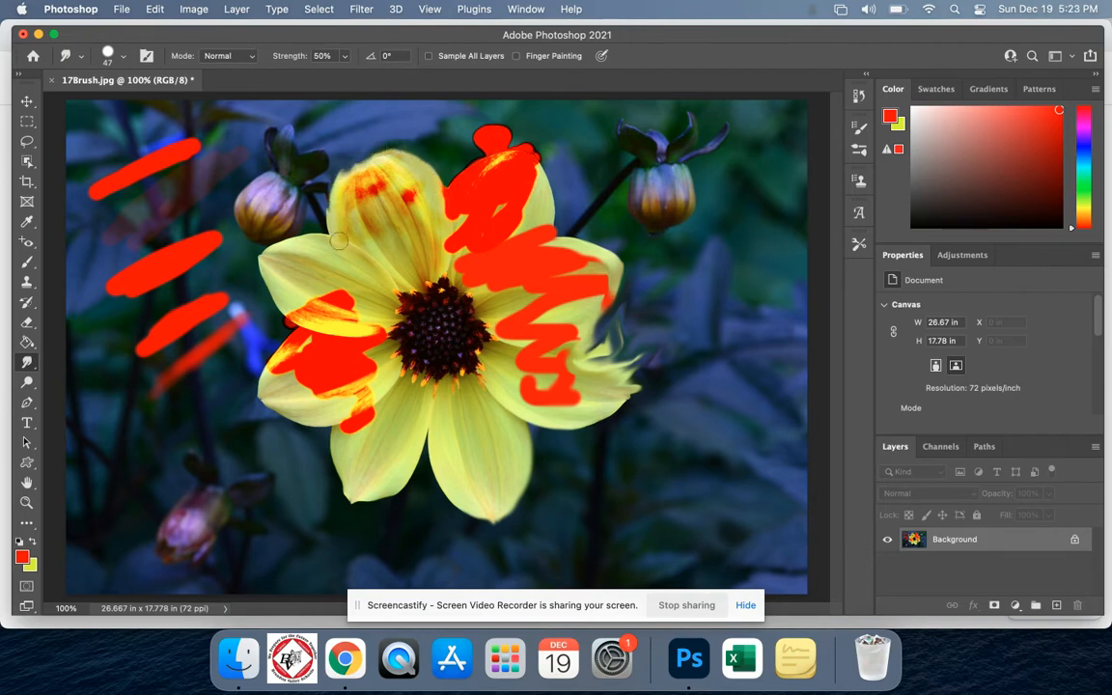
mouse_move(331, 216)
mouse_down()
mouse_move(338, 161)
mouse_move(457, 194)
mouse_up()
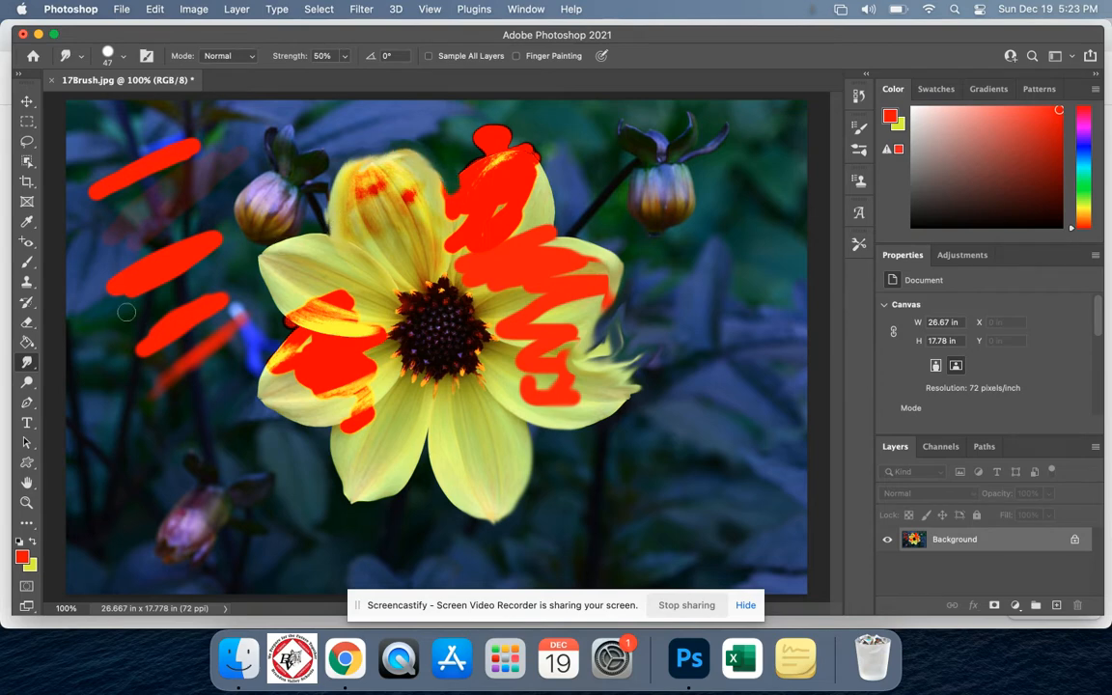
- Use the Dodge tool on Midtones at 50% exposure to lighten the flower's dark center and the upper-right bud
click(29, 365)
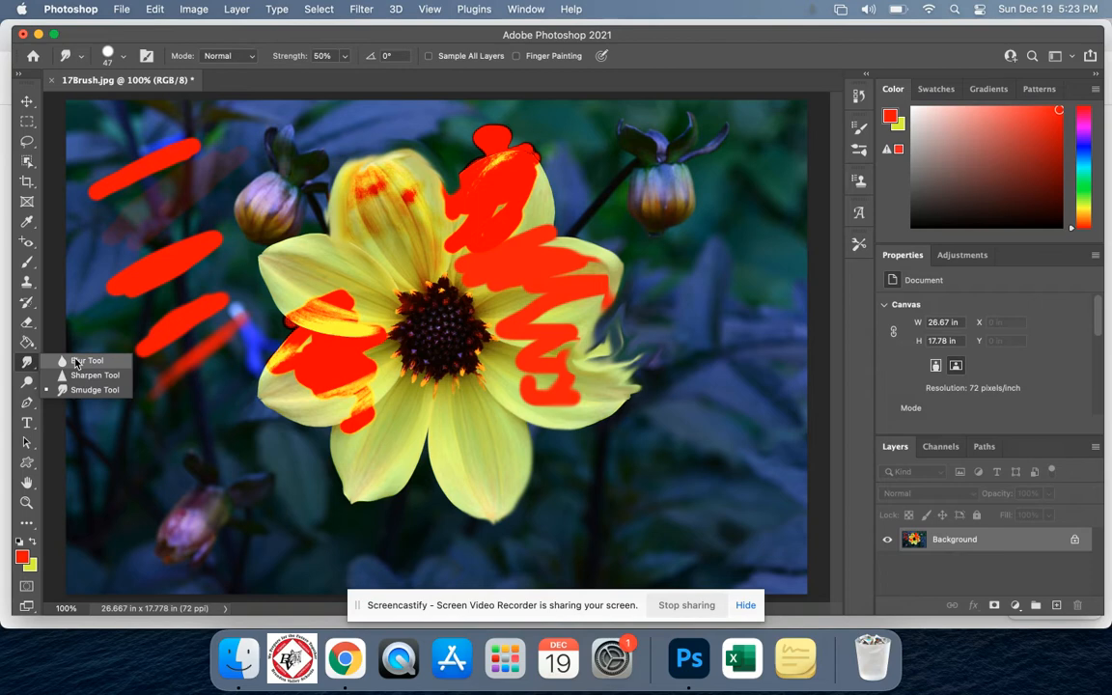
click(77, 361)
click(27, 382)
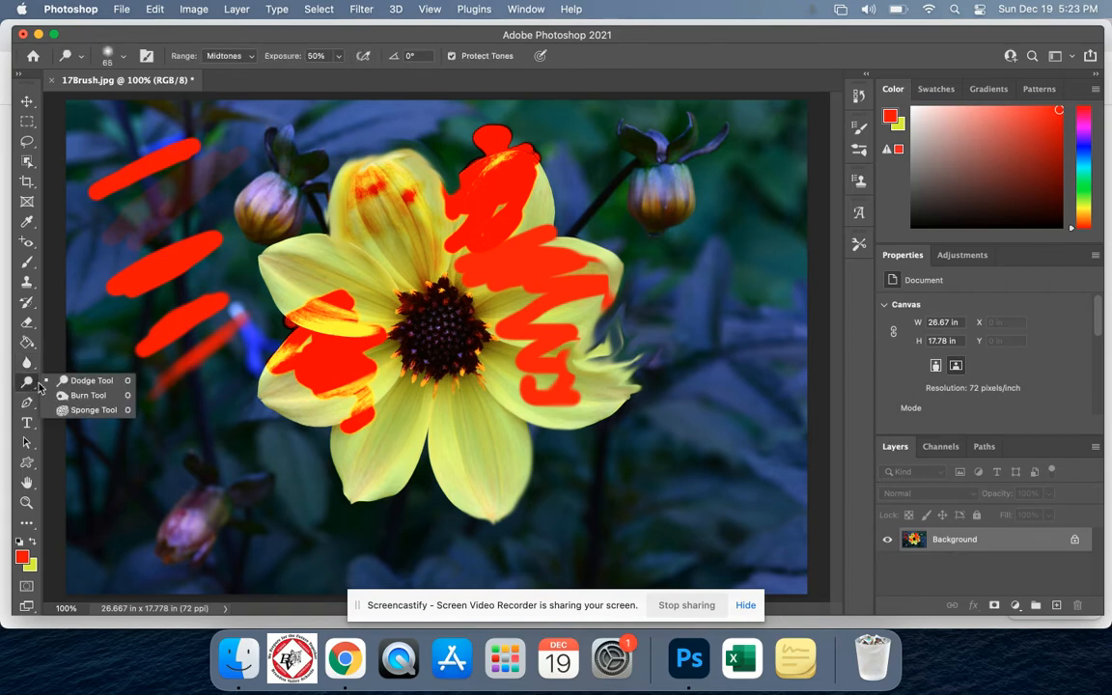
click(86, 382)
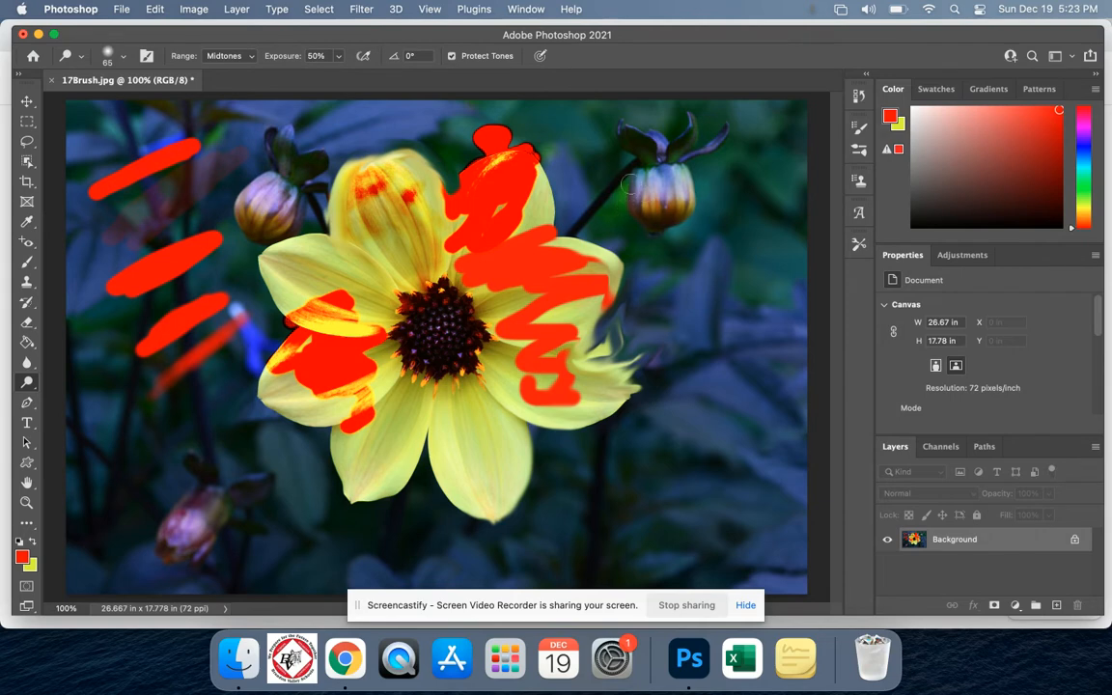
- Use the Burn tool on Midtones at 96% exposure to darken the upper-right bud
right_click(27, 383)
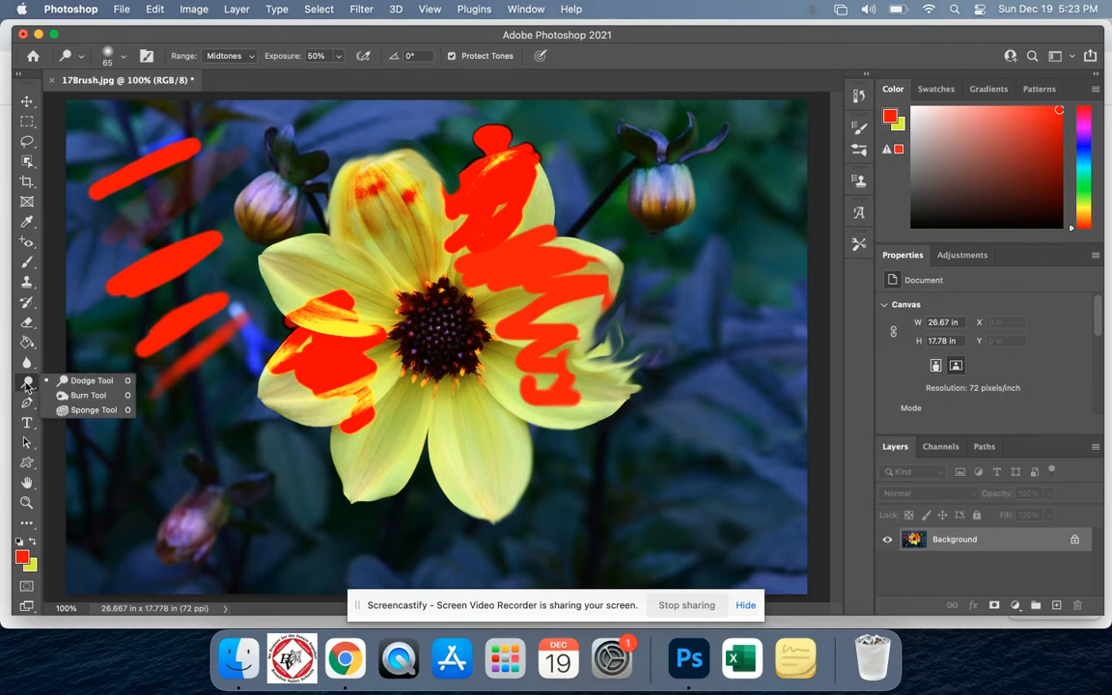
click(77, 396)
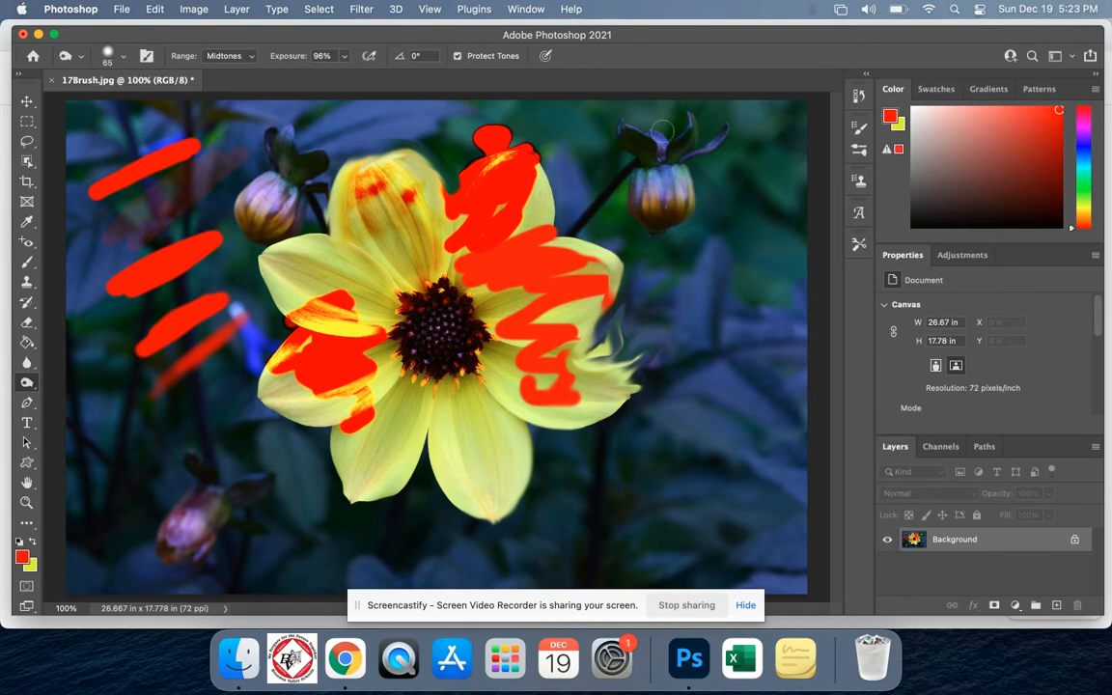
mouse_move(694, 121)
mouse_down()
mouse_move(636, 212)
mouse_move(648, 233)
mouse_move(664, 199)
mouse_move(689, 204)
mouse_move(665, 218)
mouse_move(679, 183)
mouse_move(641, 172)
mouse_move(645, 212)
mouse_up()
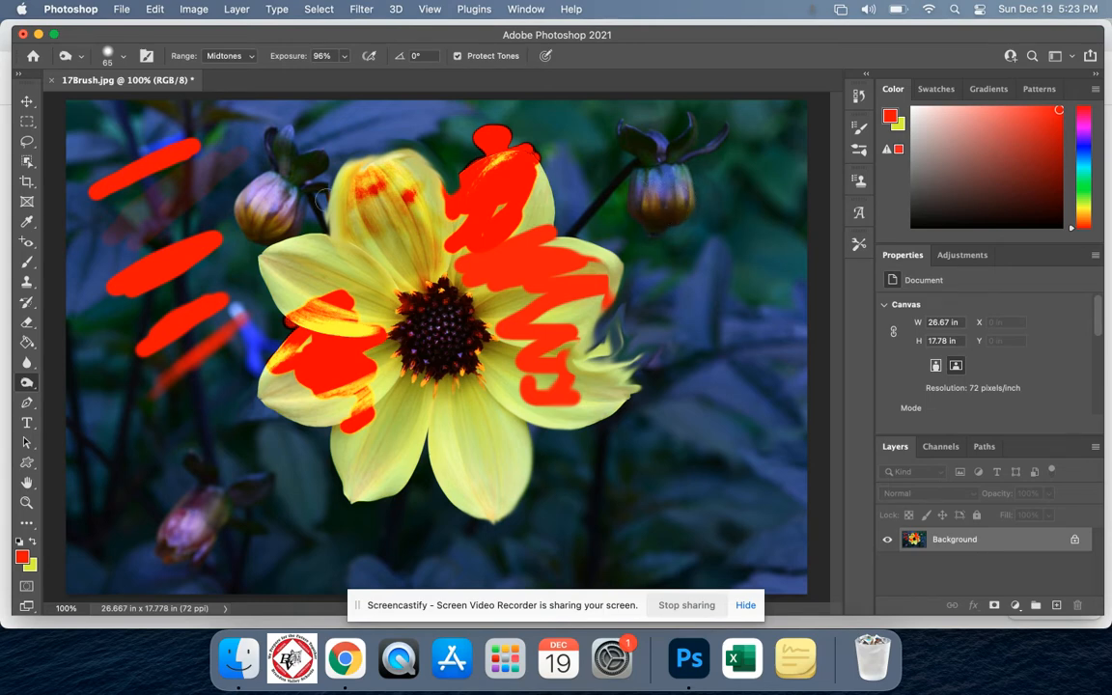
click(26, 386)
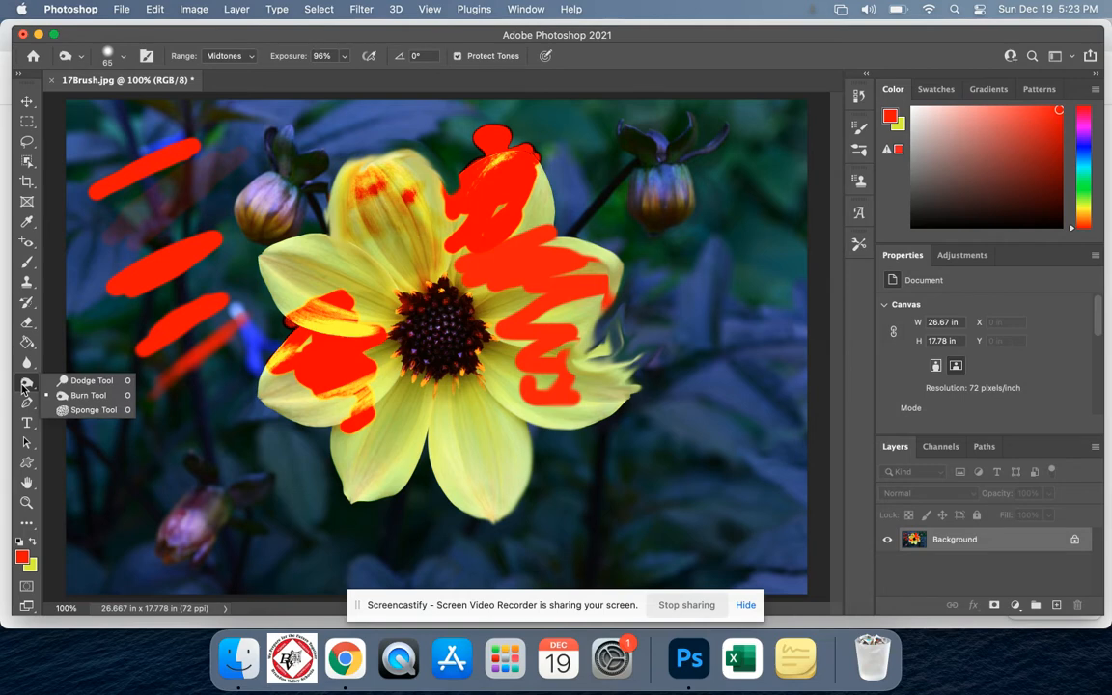
click(26, 388)
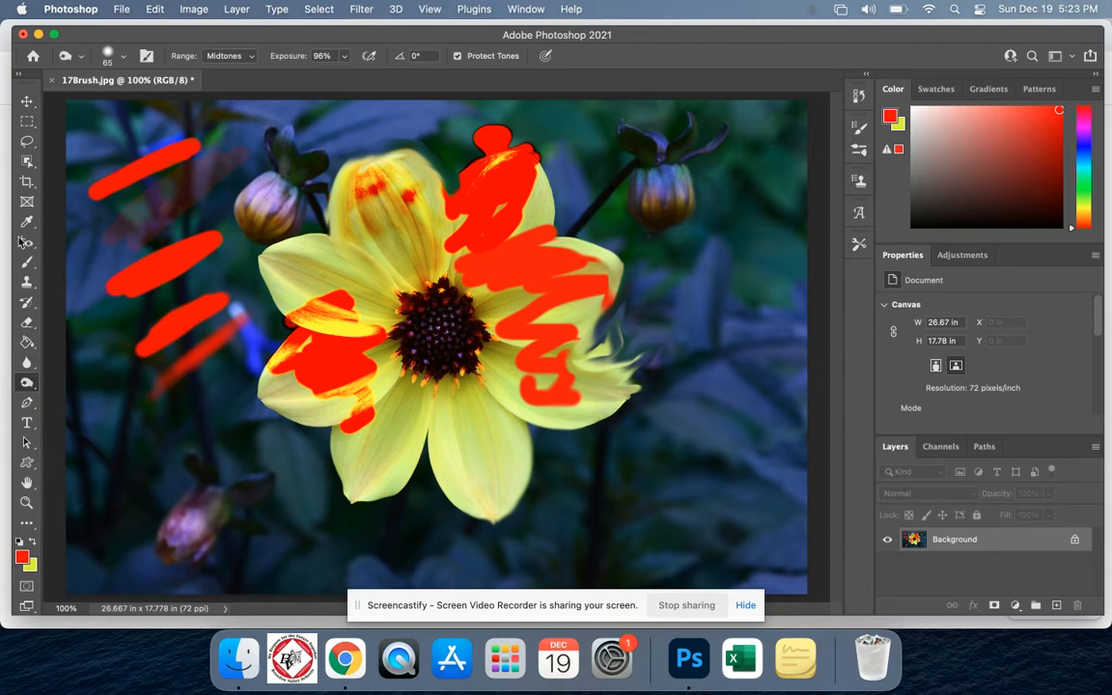
- Return to the Brush tool and set its blend mode to Normal
click(27, 269)
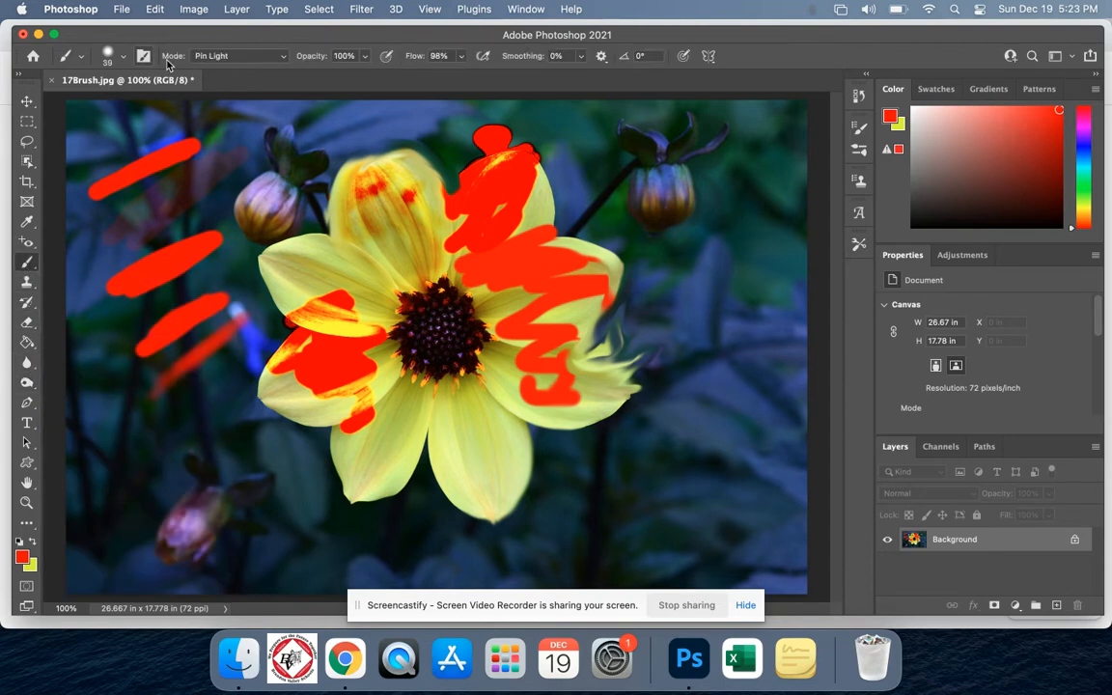
click(256, 55)
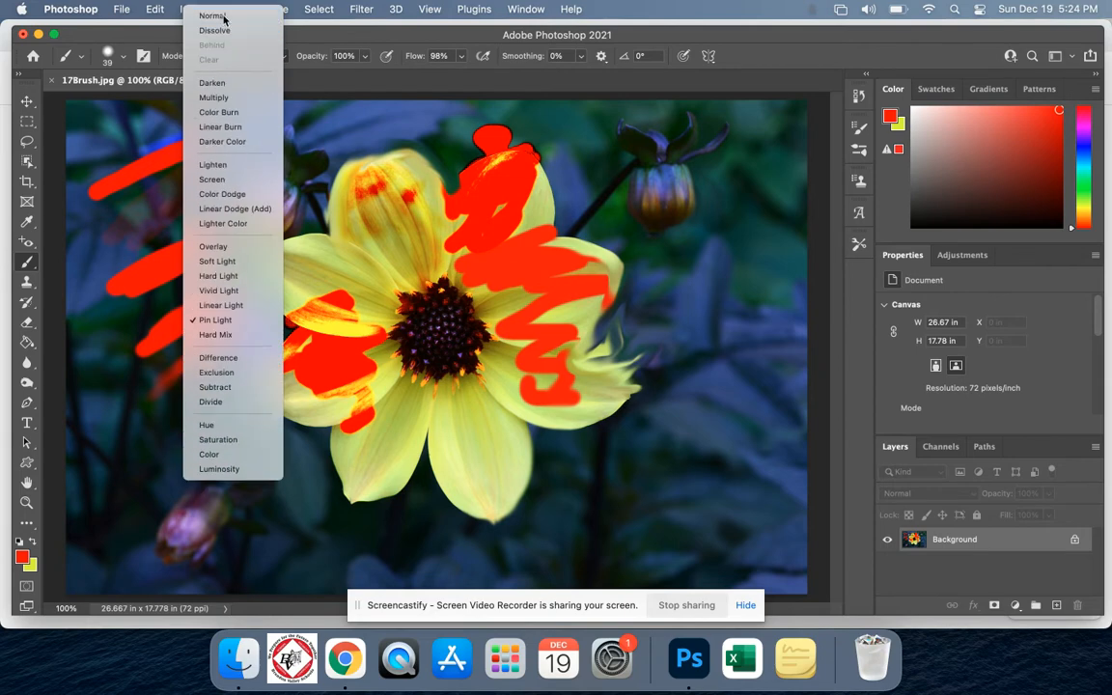
click(220, 14)
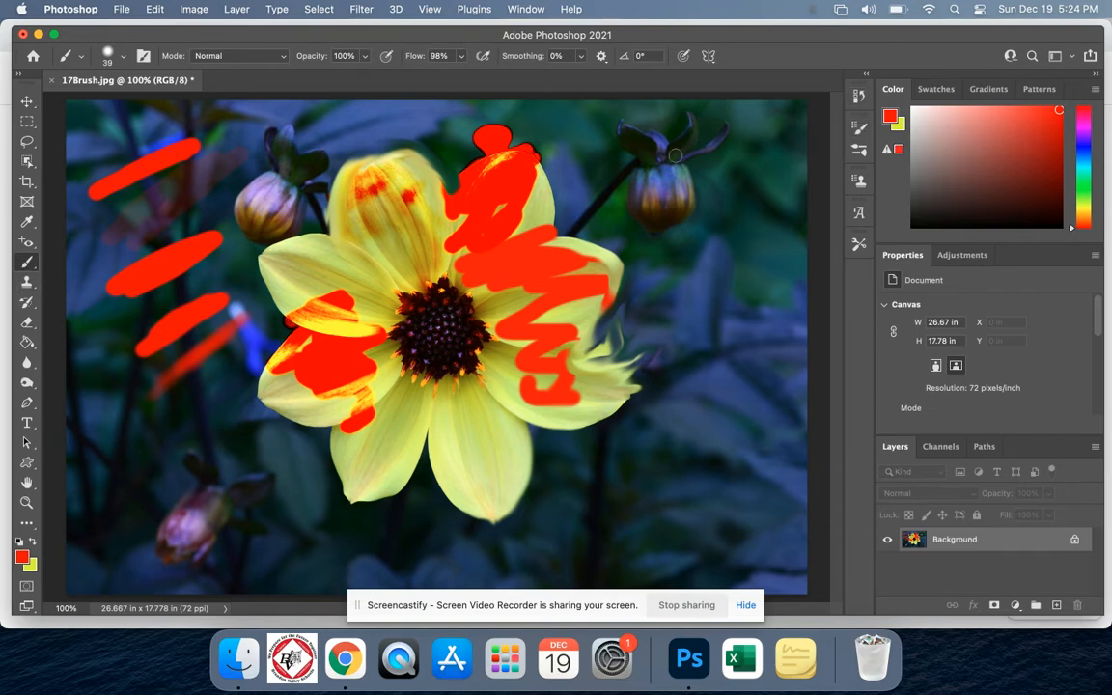
- Choose the 283 px spatter tip in the brush settings and paint red splatter over the lower-left bud area
click(859, 128)
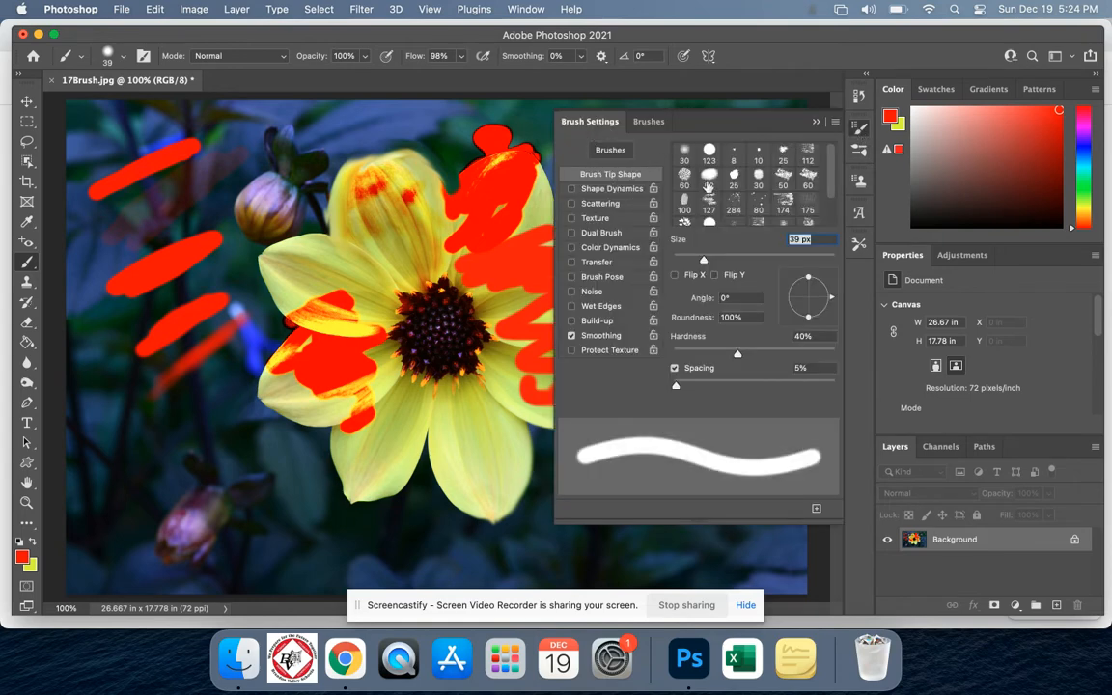
scroll(735, 196, down, 2)
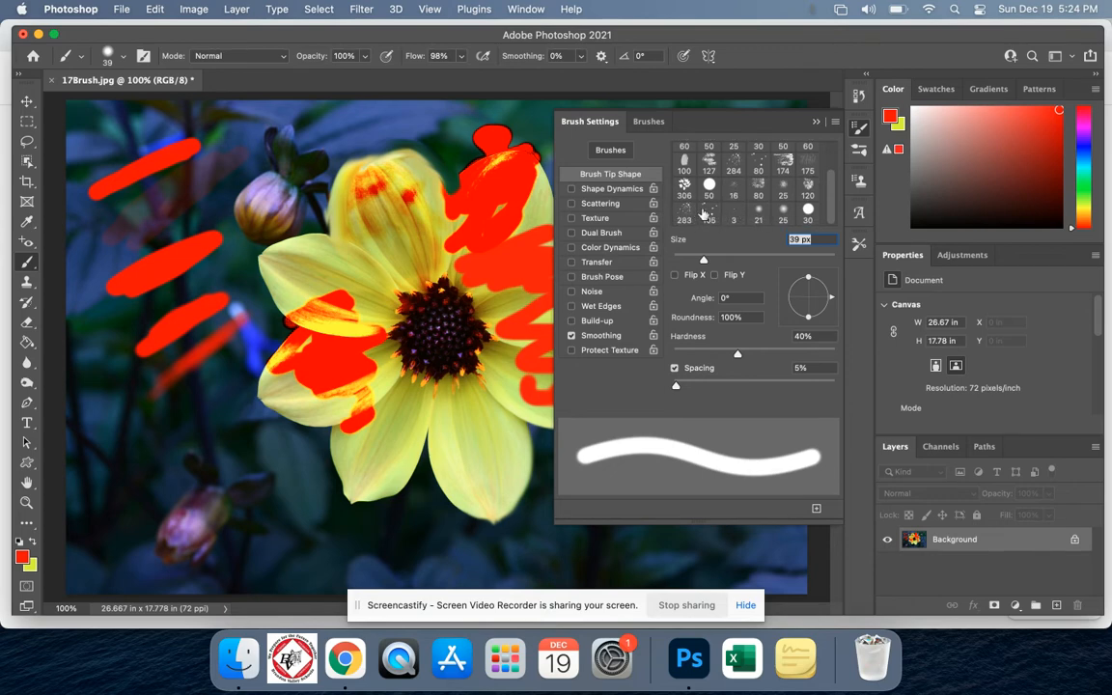
click(684, 211)
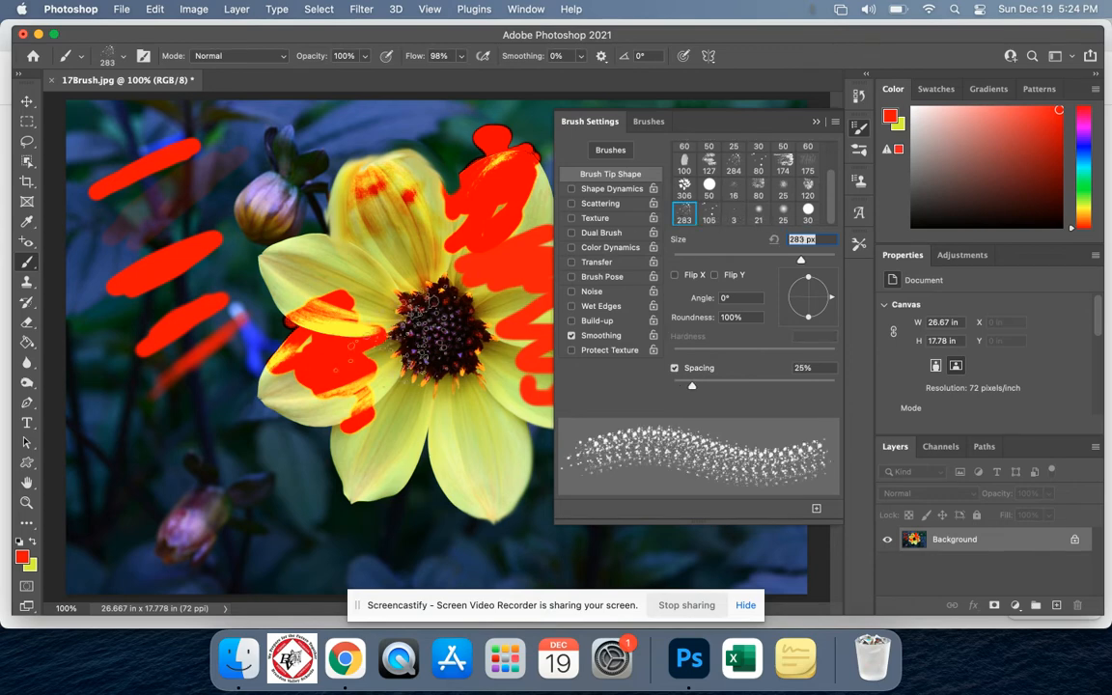
mouse_move(285, 400)
mouse_down()
mouse_move(237, 406)
mouse_move(159, 449)
mouse_move(207, 440)
mouse_move(265, 463)
mouse_up()
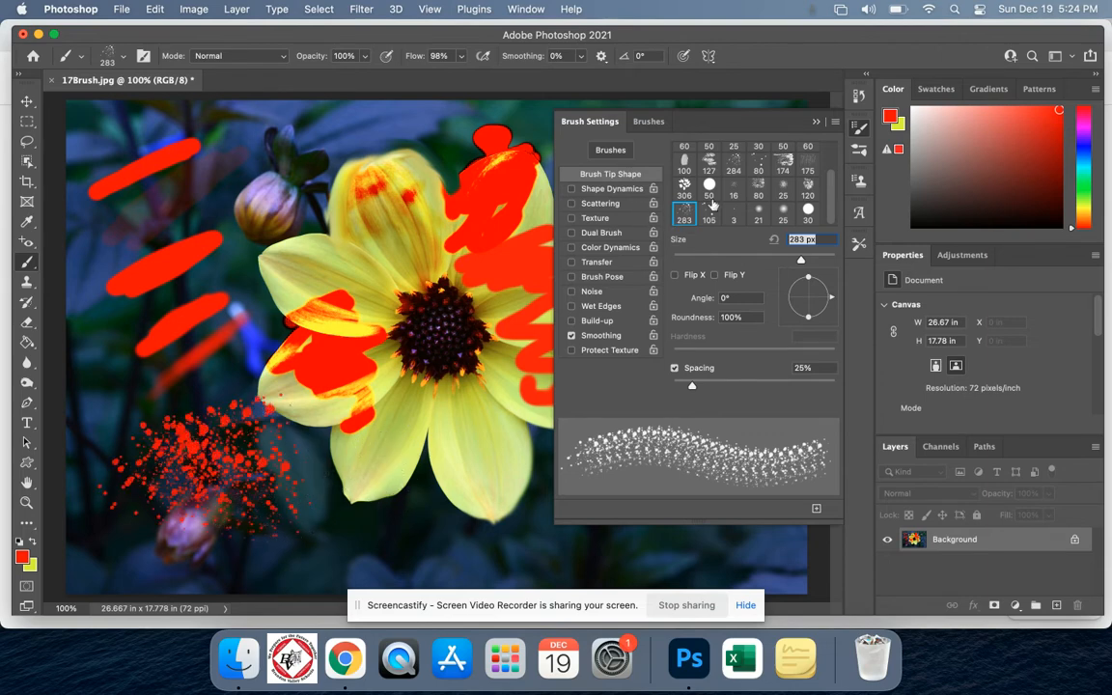
- Choose the 174 px bristle brush tip and paint a broad red stroke below the flower
scroll(724, 194, up, 2)
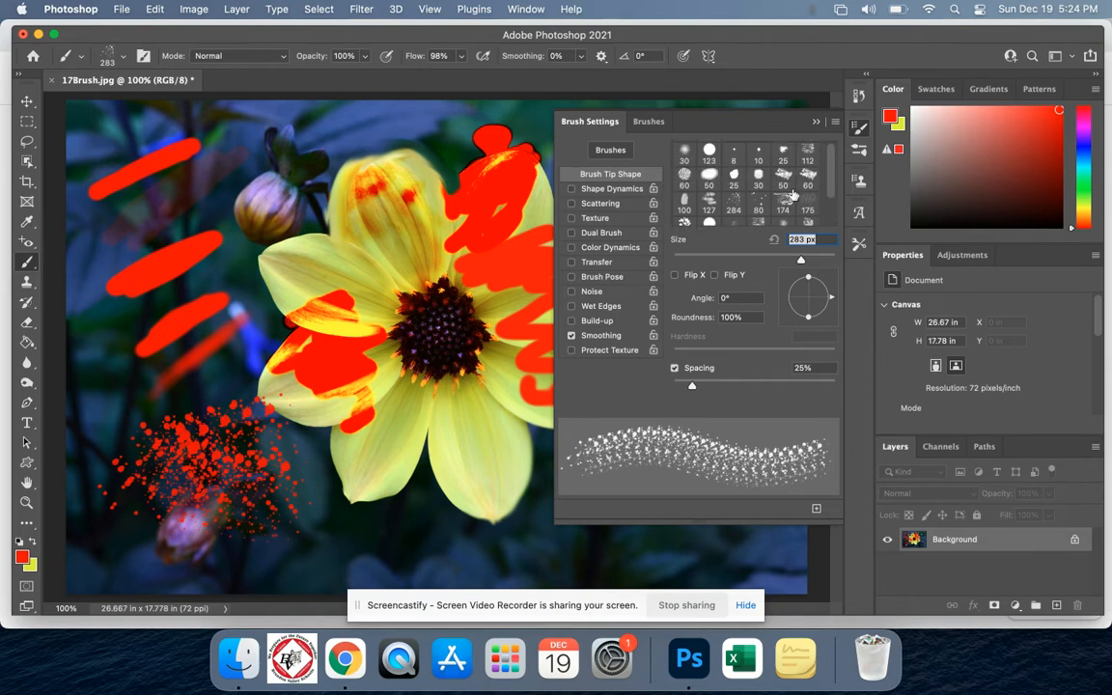
click(783, 202)
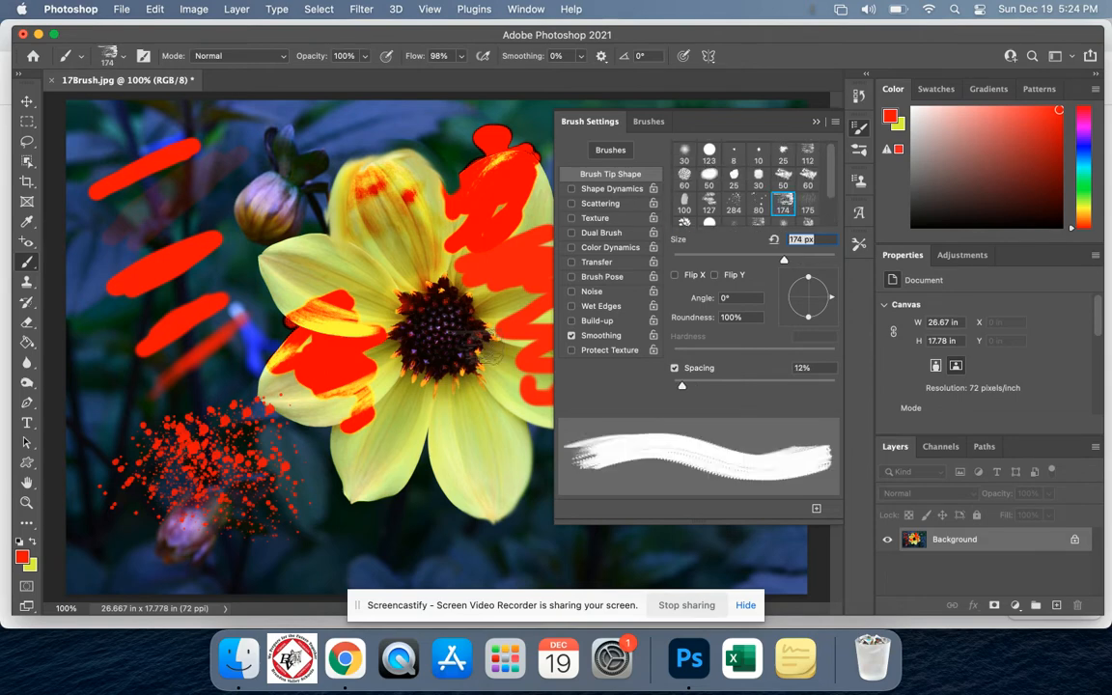
mouse_move(429, 522)
mouse_down()
mouse_move(313, 529)
mouse_move(314, 545)
mouse_move(482, 536)
mouse_up()
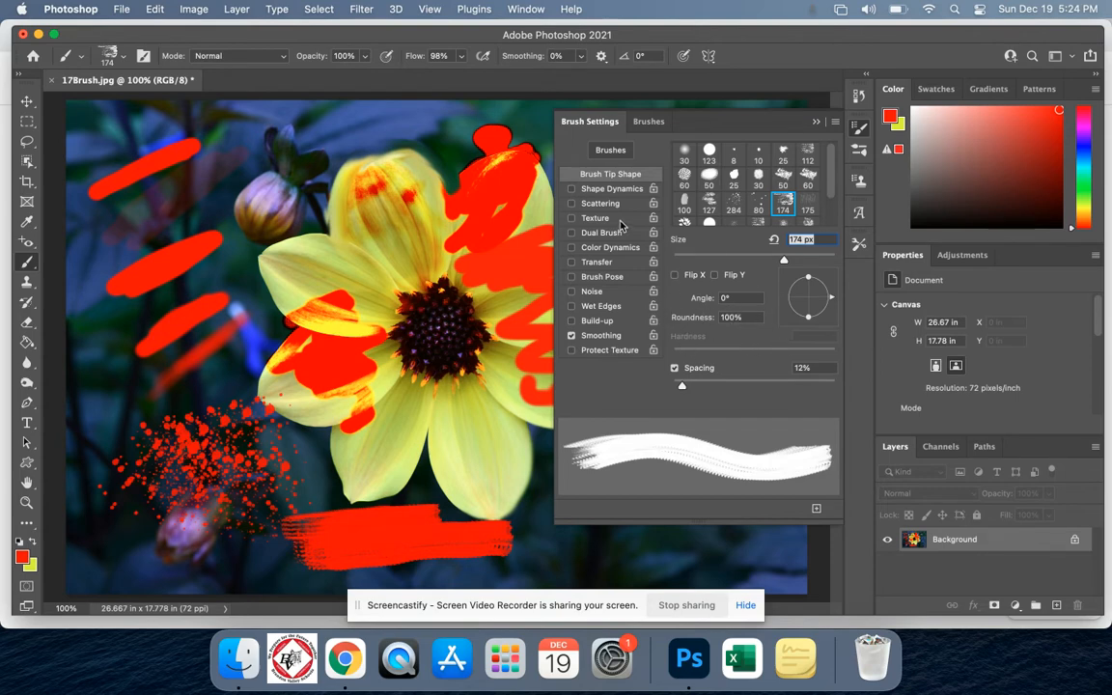
- Choose the 123 px hard round tip and try toggling the Scattering option on and off in the brush settings
click(708, 152)
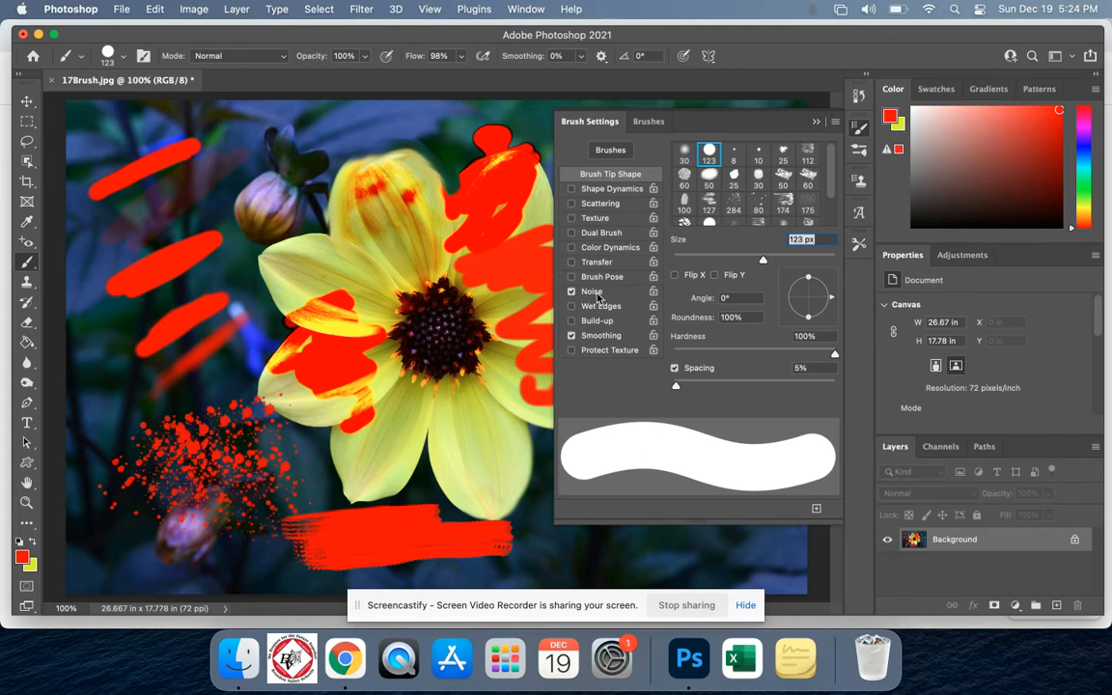
click(597, 205)
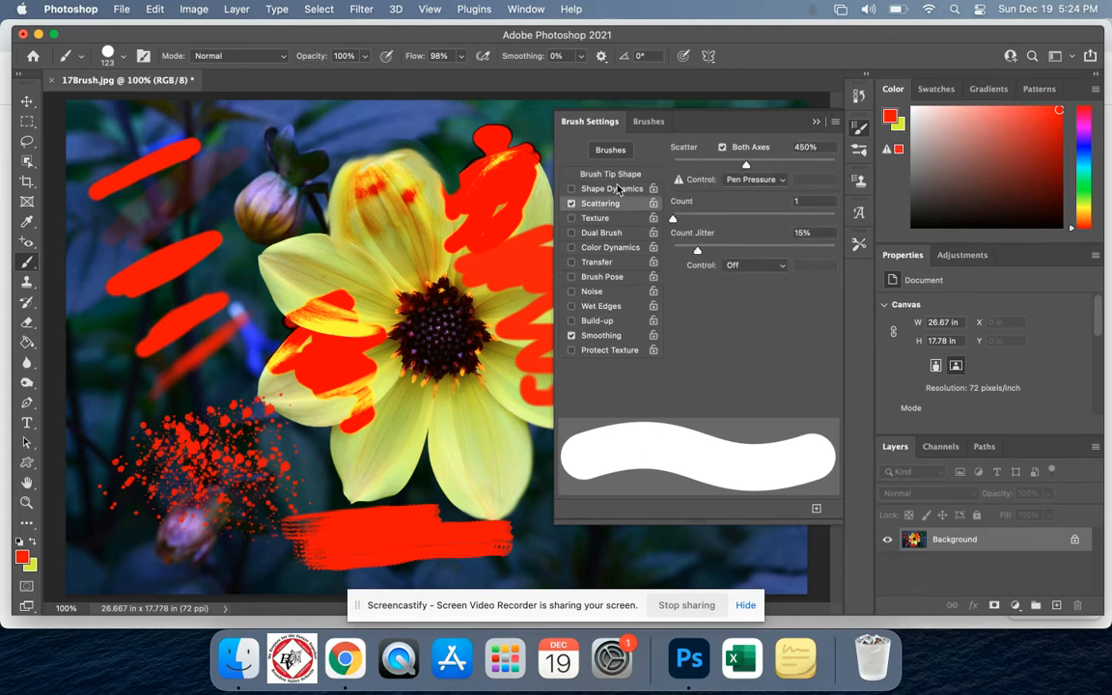
click(594, 205)
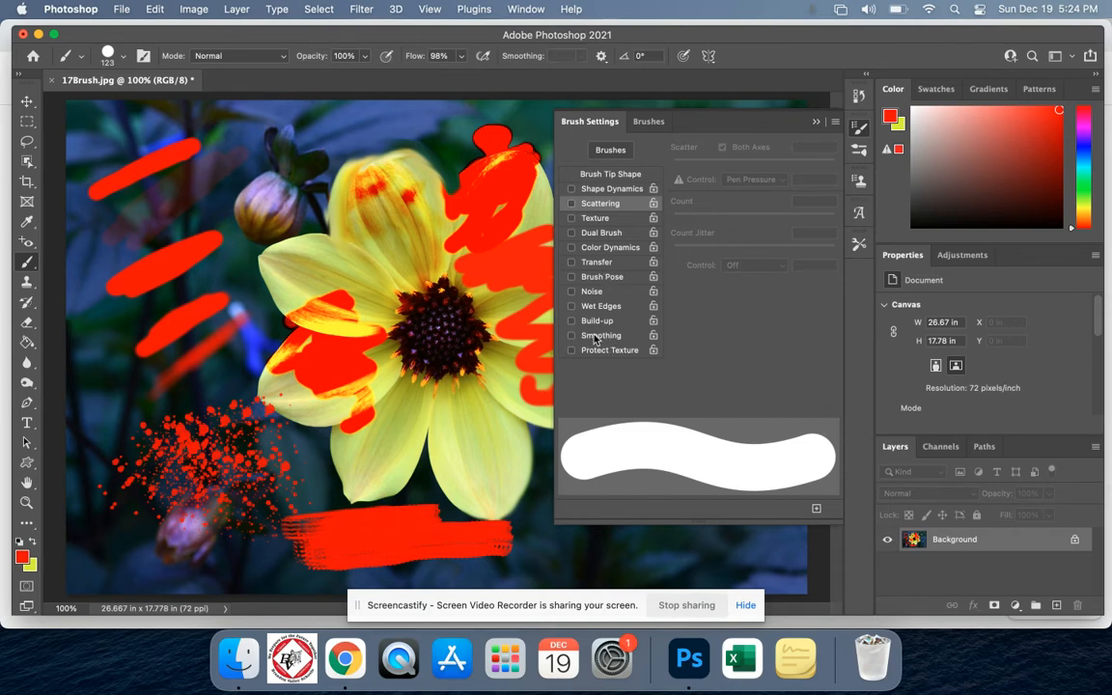
- Choose the KYLE Bonus Chunky Charcoal preset from the Dry Media Brushes and paint a curved red stroke around the upper-left bud
click(650, 123)
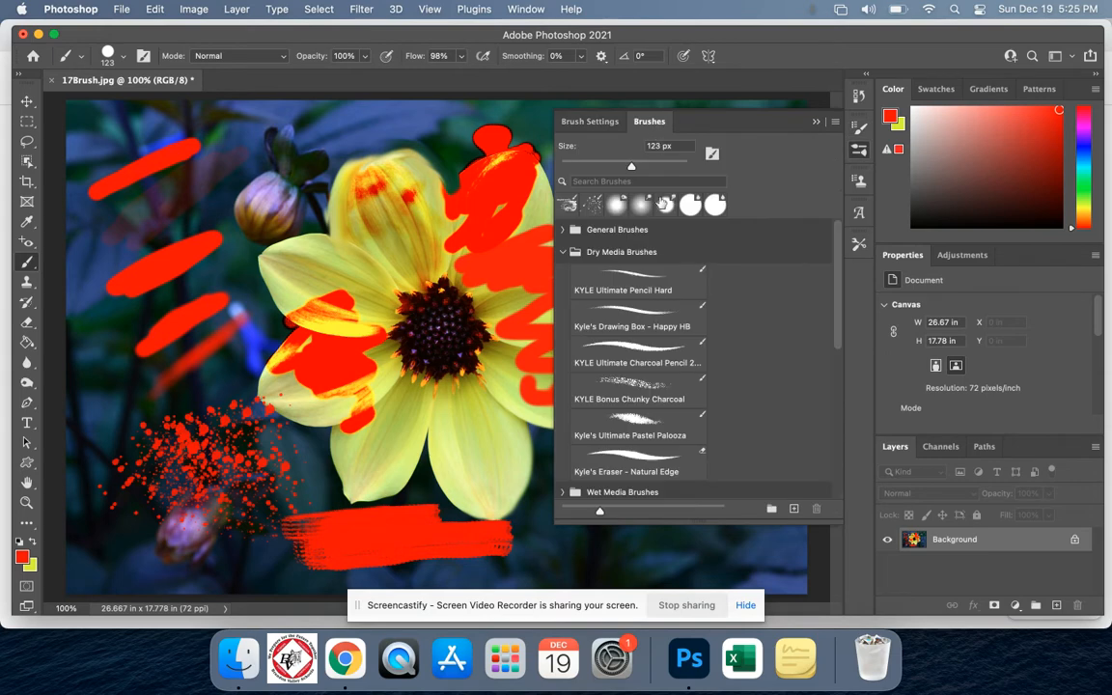
click(568, 232)
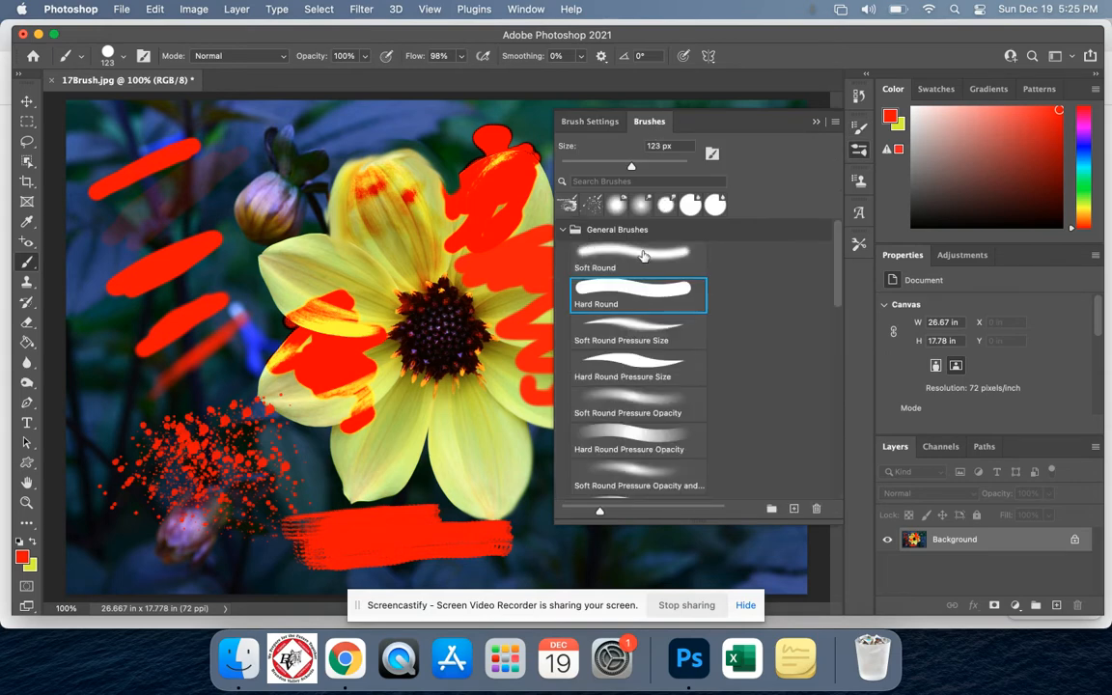
click(571, 230)
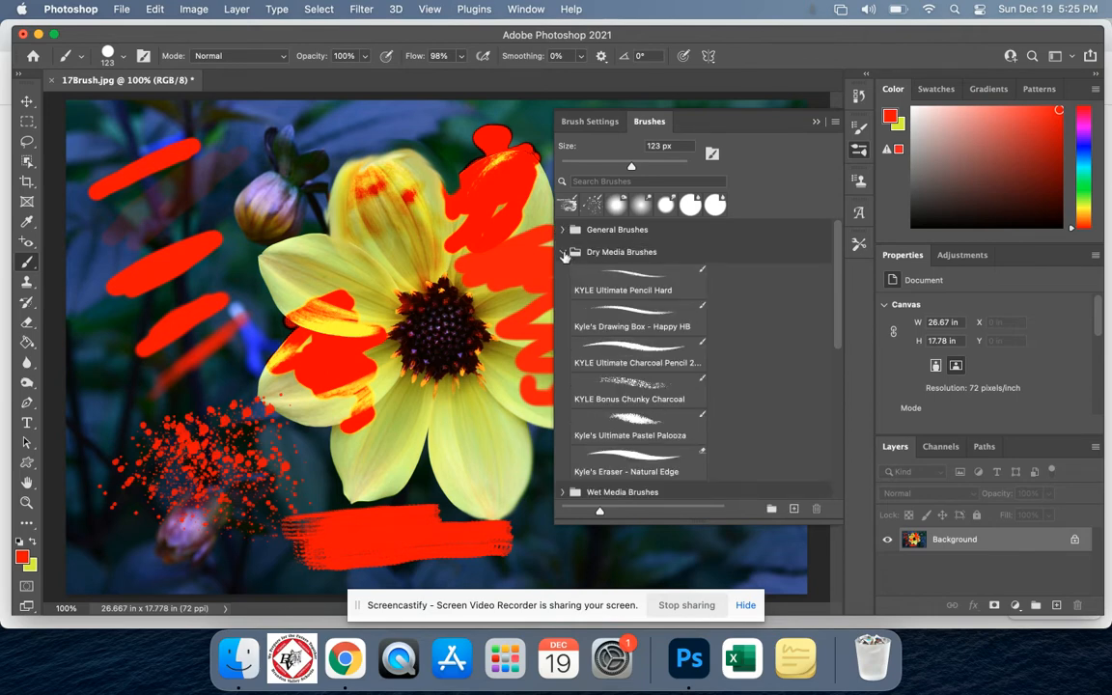
click(577, 253)
click(577, 252)
click(599, 386)
mouse_move(323, 160)
mouse_down()
mouse_move(203, 193)
mouse_move(311, 214)
mouse_up()
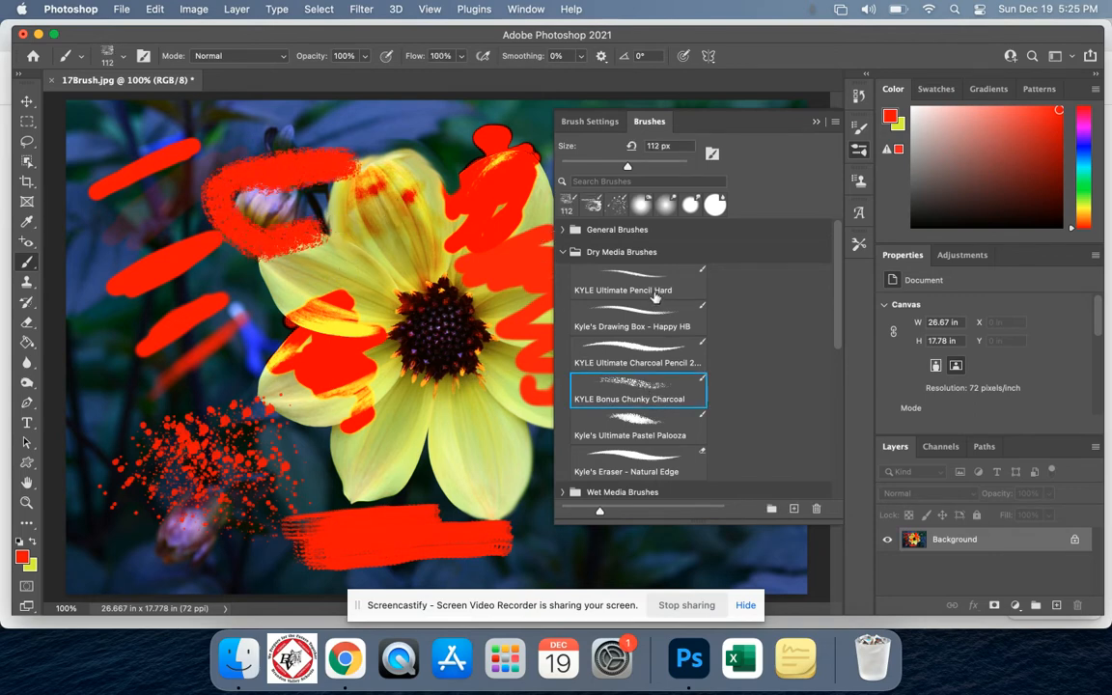
- Choose the Kyle's Screentones 38 preset from the Special Effects Brushes and paint a red halftone stroke over the lower petals
scroll(630, 415, down, 5)
scroll(631, 415, down, 8)
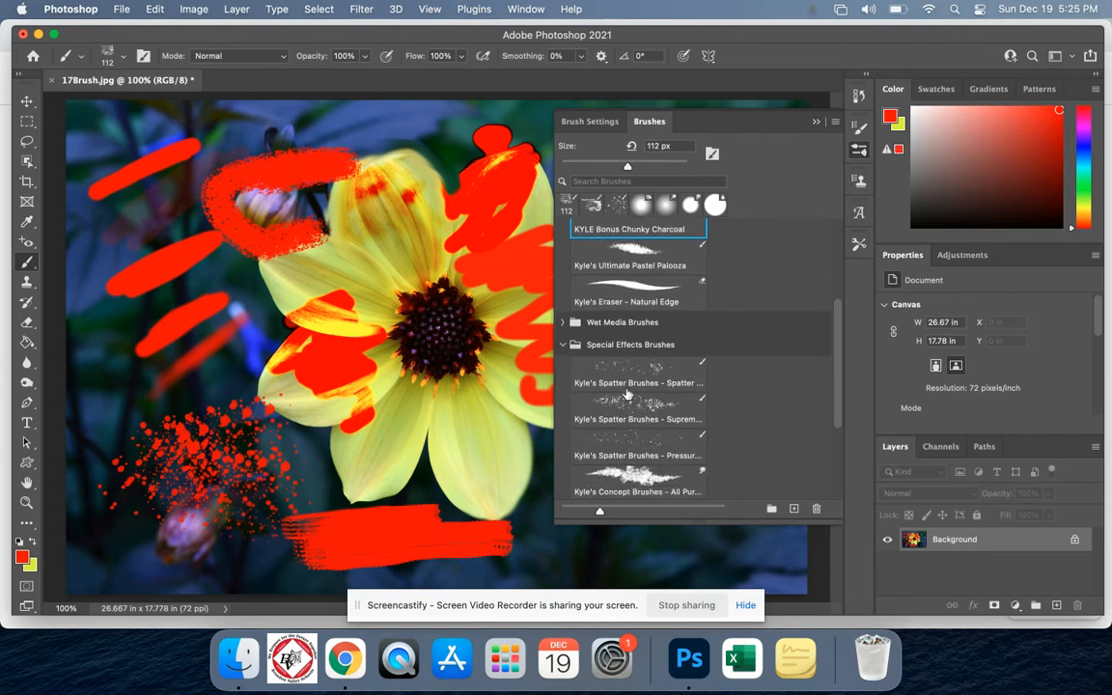
click(653, 484)
mouse_move(423, 433)
mouse_down()
mouse_move(405, 386)
mouse_move(425, 425)
mouse_move(496, 411)
mouse_up()
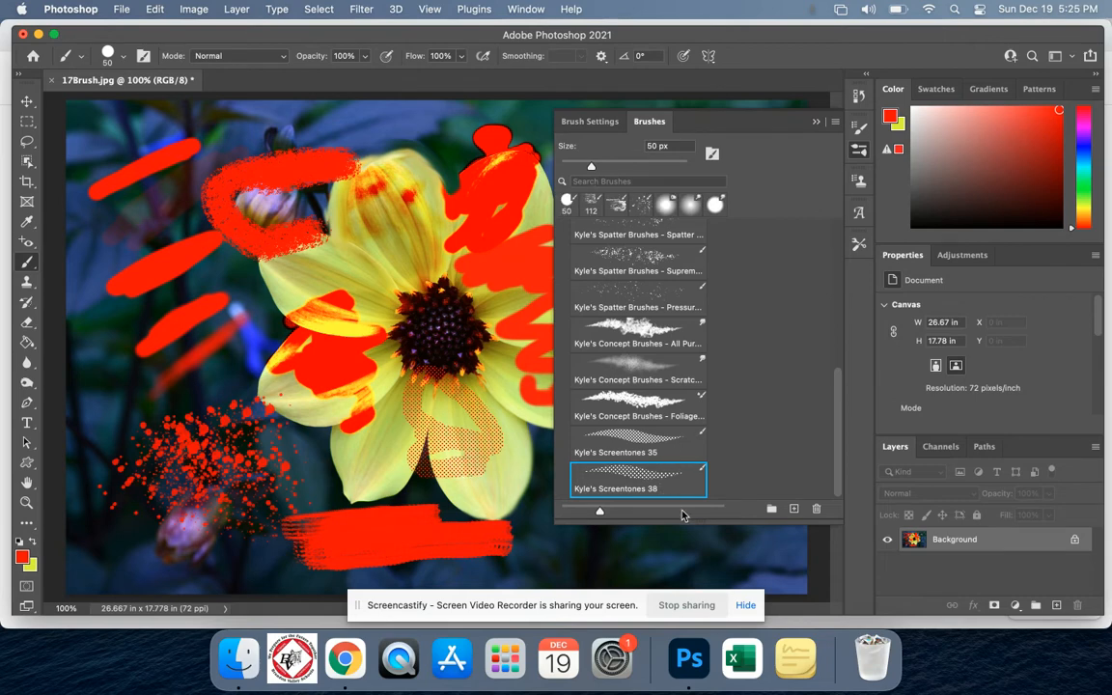
- Examine the different ways to reach the brush settings and the brush preset folders
scroll(598, 232, up, 10)
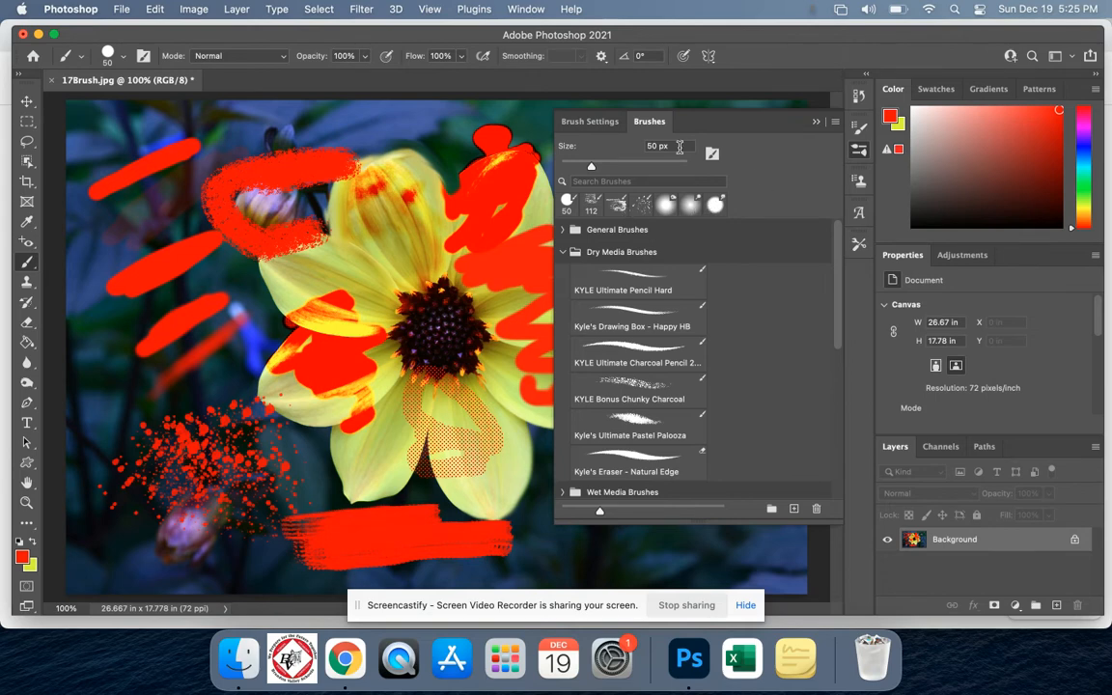
click(586, 123)
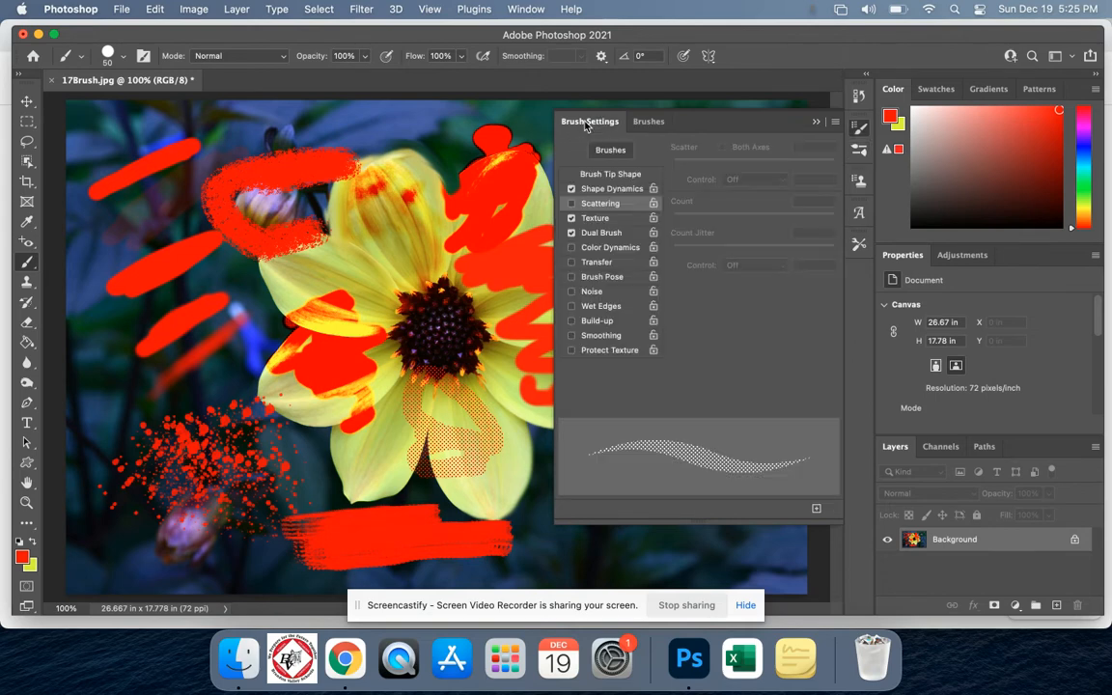
click(647, 122)
click(857, 130)
click(858, 152)
click(586, 122)
click(648, 122)
click(856, 128)
click(856, 128)
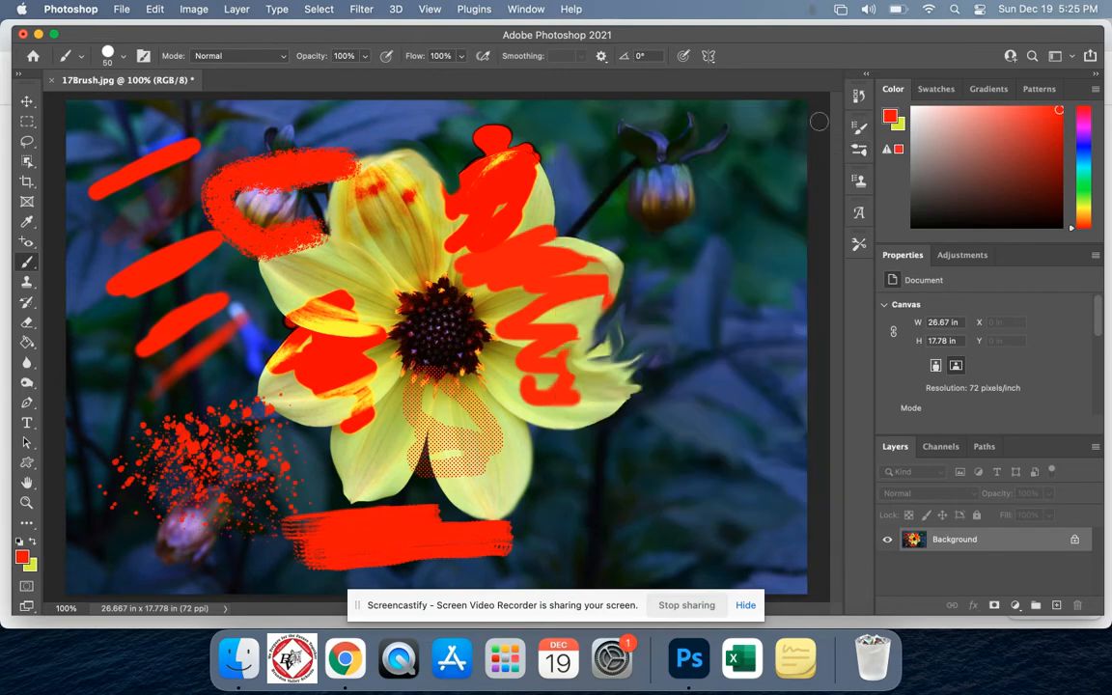
click(124, 58)
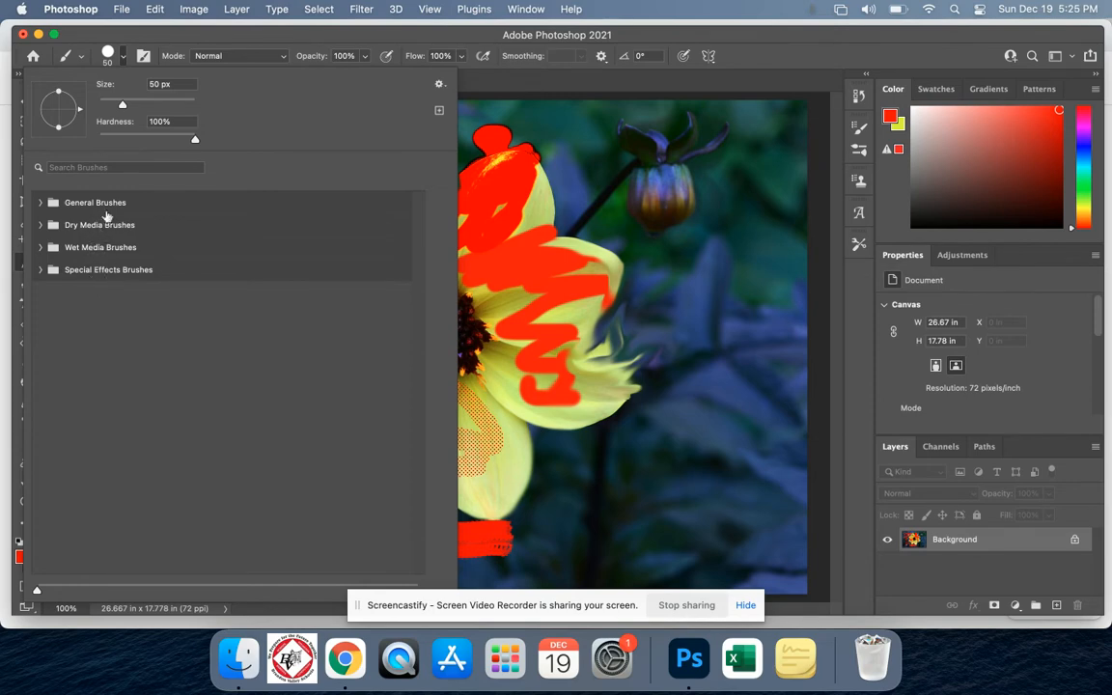
click(143, 57)
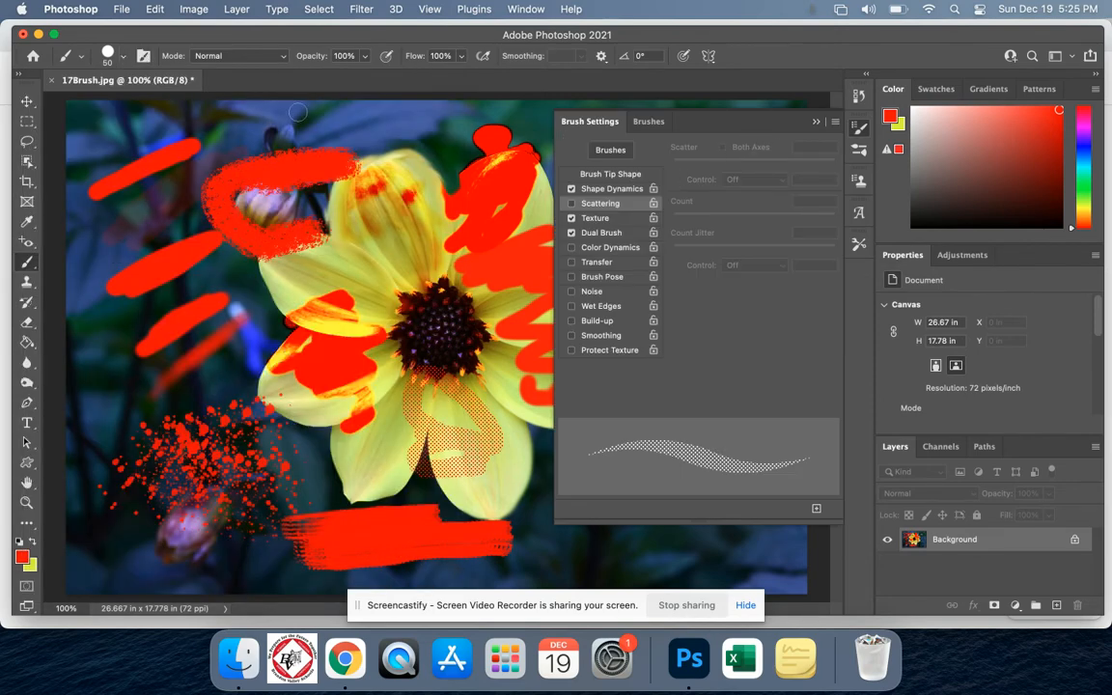
- Close the brush settings and paint red screentone strokes over the background and petals on the flower's right side
click(816, 122)
mouse_move(615, 301)
mouse_down()
mouse_move(680, 306)
mouse_move(676, 373)
mouse_move(705, 410)
mouse_move(697, 305)
mouse_move(638, 271)
mouse_move(704, 267)
mouse_move(654, 377)
mouse_up()
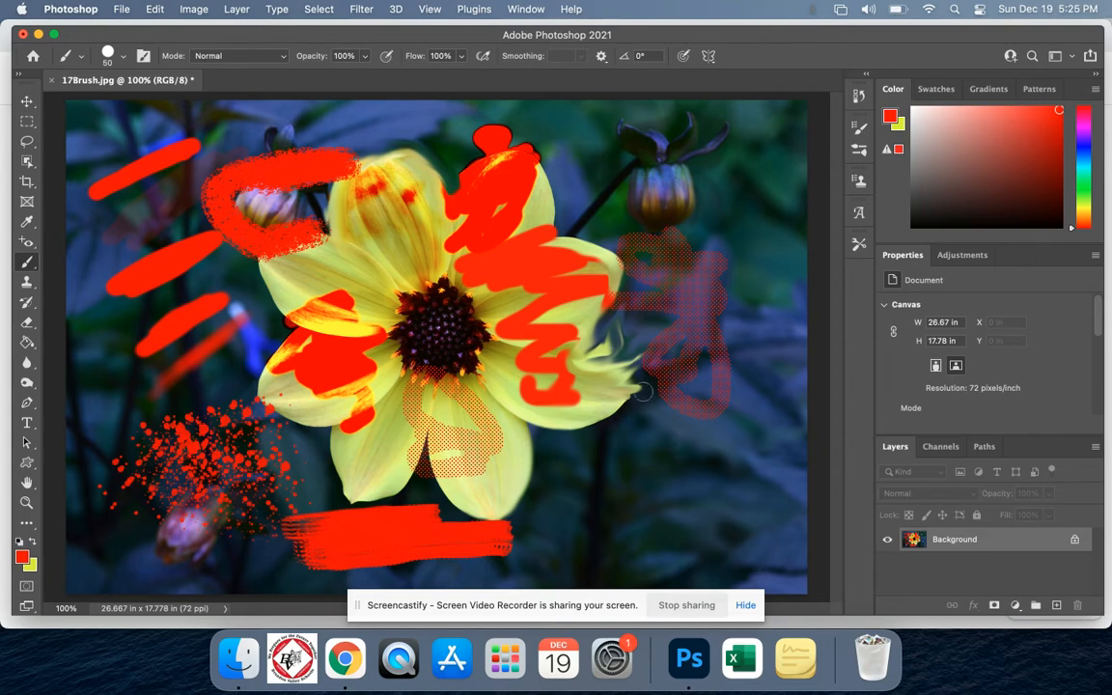
mouse_move(537, 174)
mouse_down()
mouse_move(614, 217)
mouse_move(612, 266)
mouse_up()
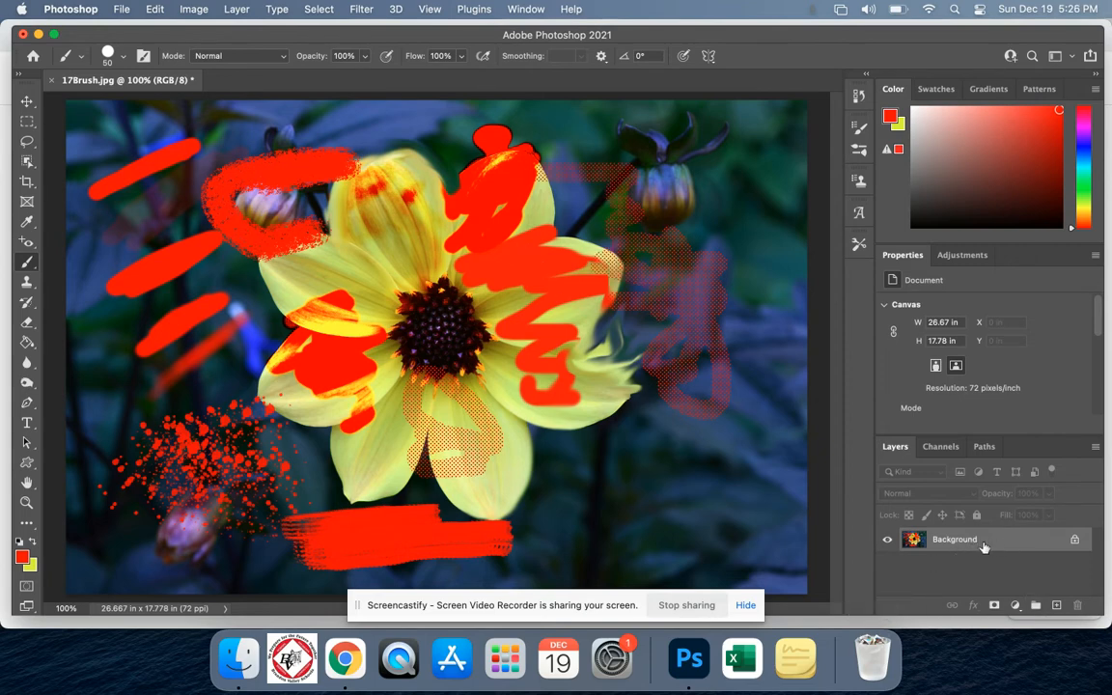
- Change the foreground color to dark green and paint screentone strokes over the lower-right petals and the adjoining background
drag(1069, 228, 1069, 191)
click(1051, 175)
mouse_move(611, 393)
mouse_down()
mouse_move(627, 434)
mouse_move(550, 368)
mouse_move(482, 386)
mouse_move(540, 434)
mouse_up()
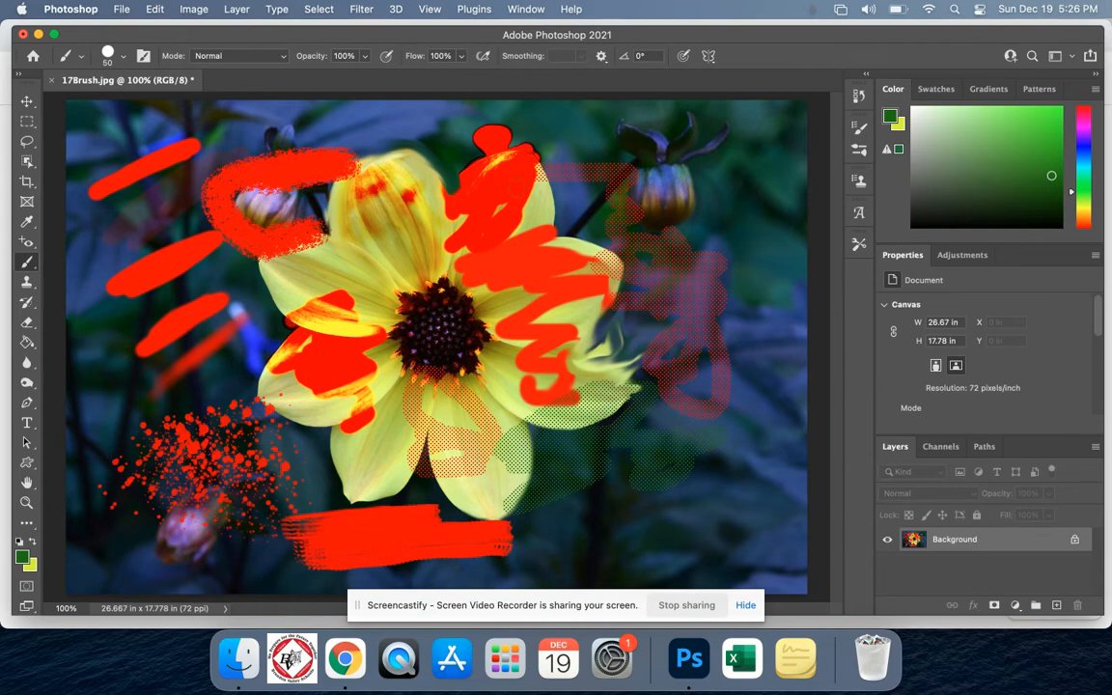
drag(527, 431, 497, 429)
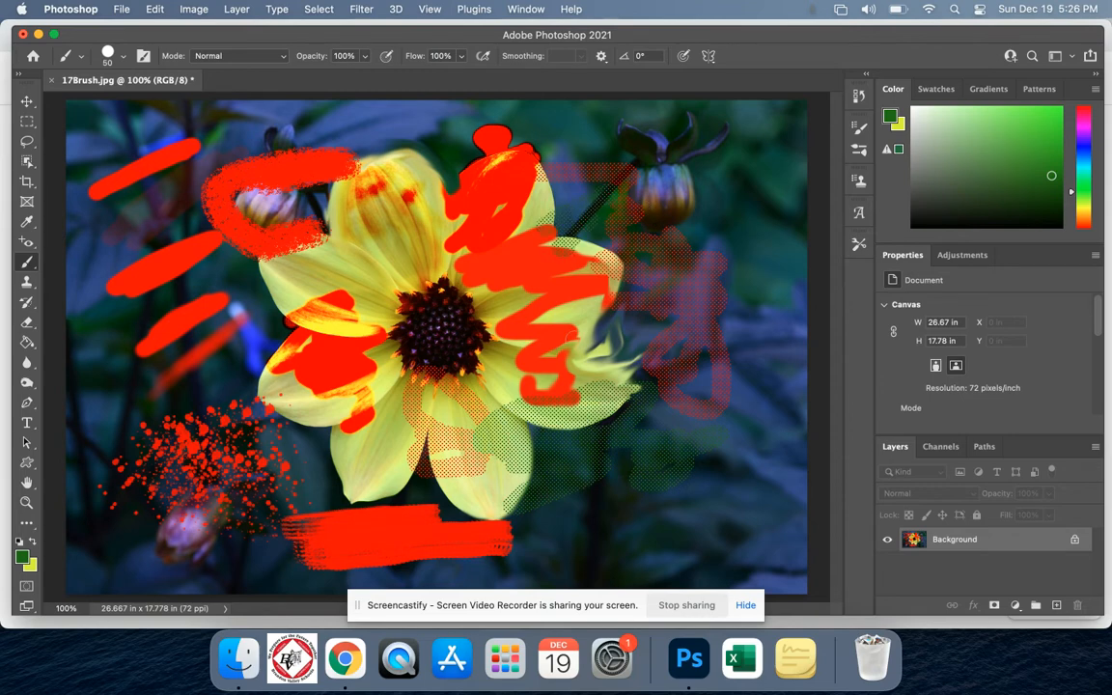
mouse_move(522, 464)
mouse_down()
mouse_move(521, 498)
mouse_move(504, 515)
mouse_move(465, 506)
mouse_up()
mouse_move(415, 451)
mouse_down()
mouse_move(400, 432)
mouse_move(473, 492)
mouse_up()
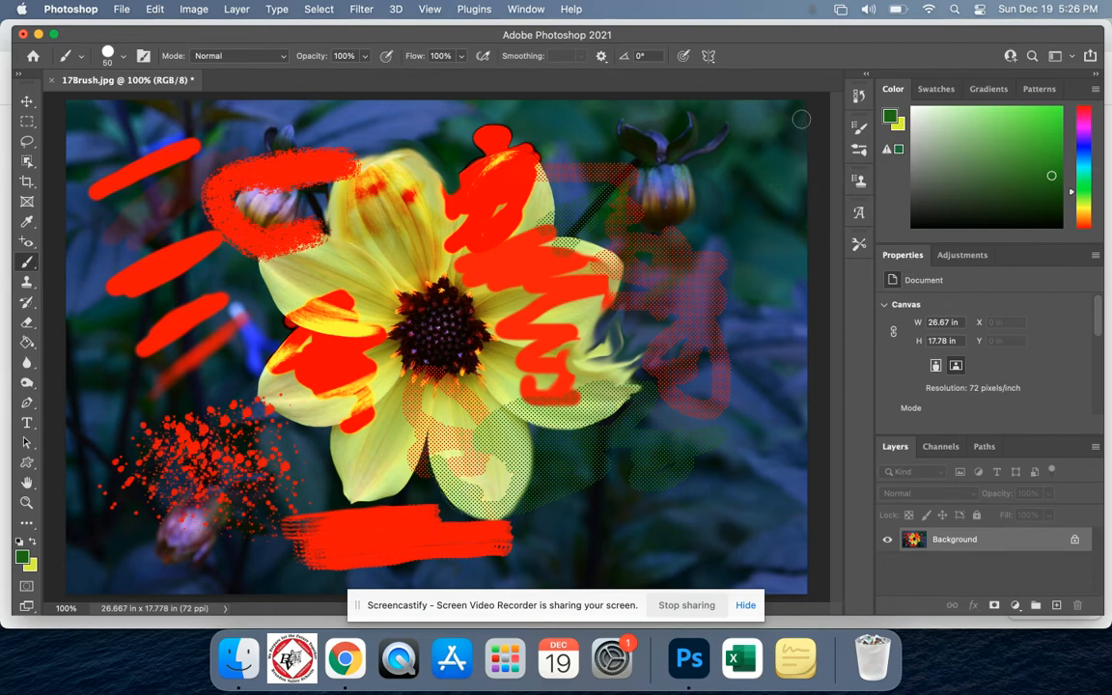
- Revert the photo to its initial Open state in the History and close the history list
click(857, 98)
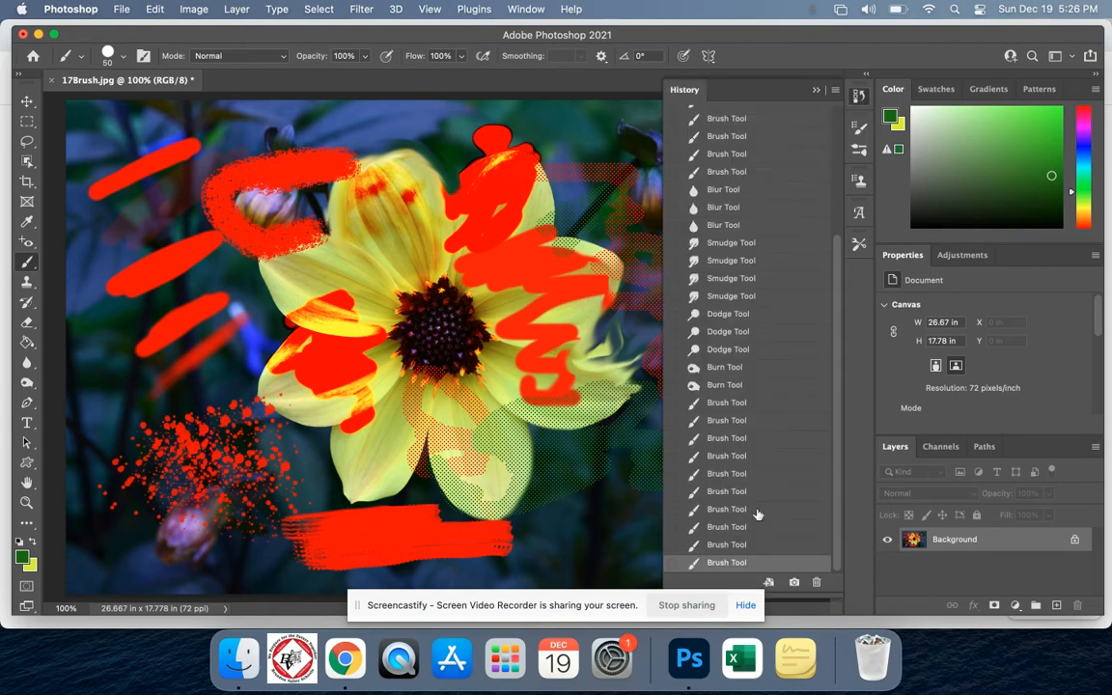
scroll(758, 514, up, 5)
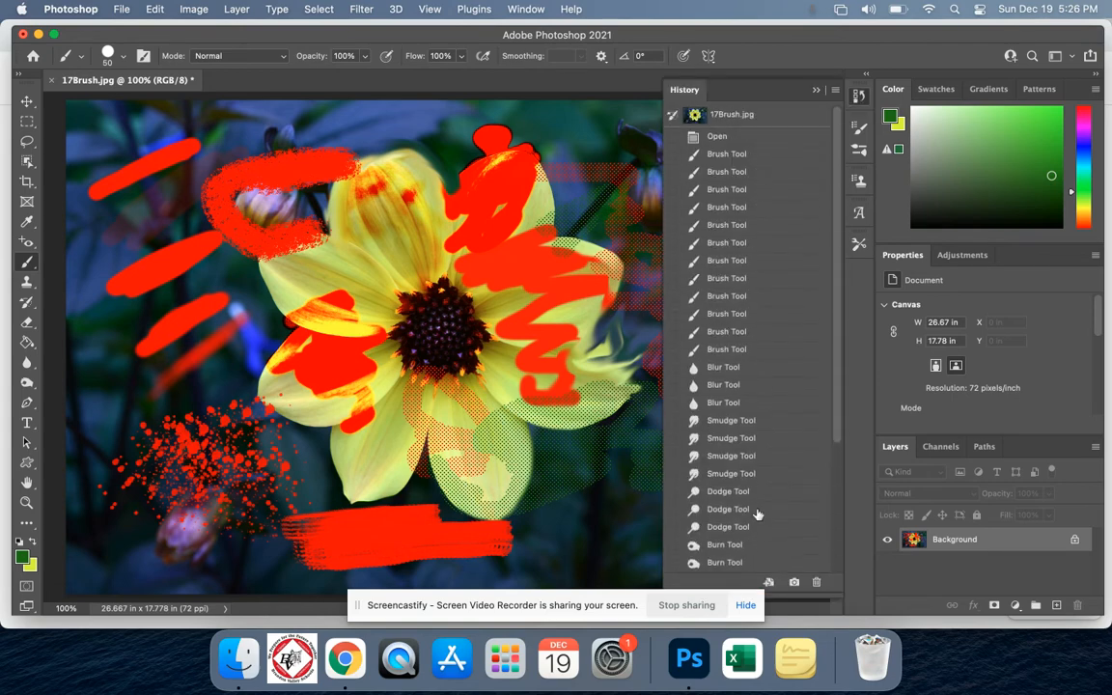
click(731, 137)
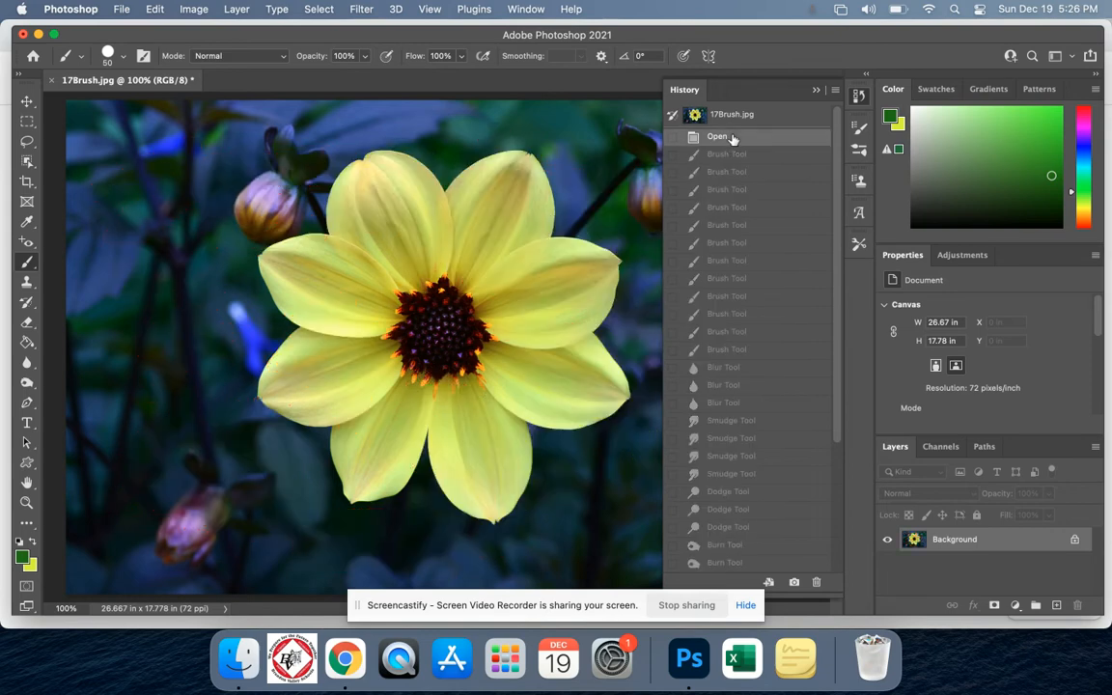
click(815, 91)
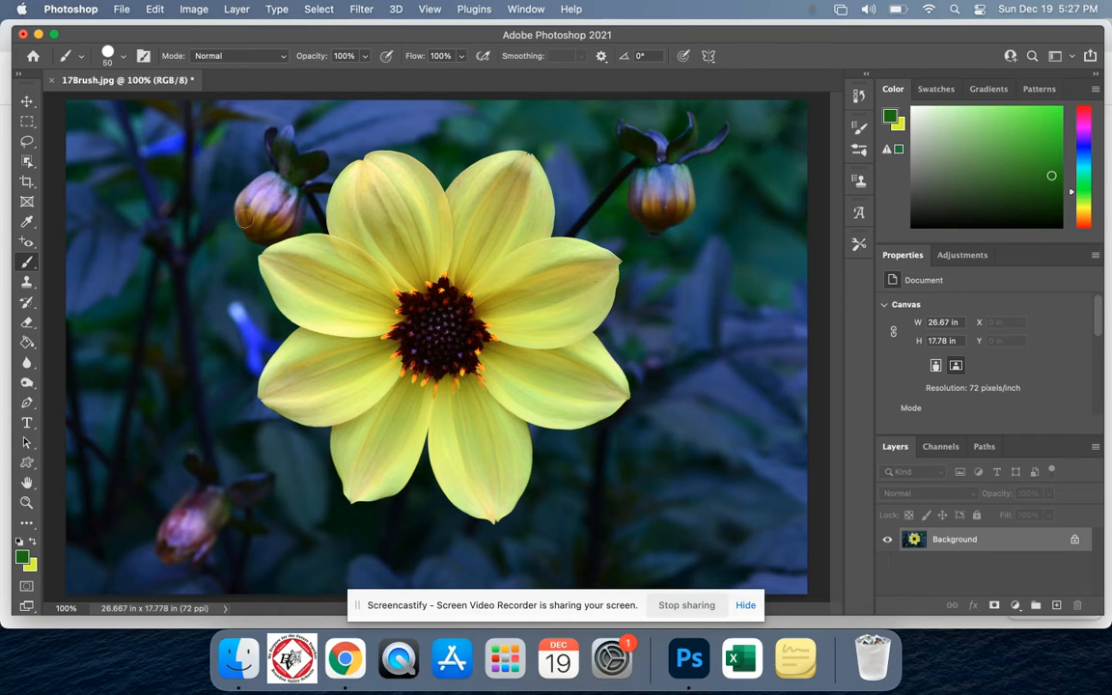
- Select the flower with the Object Selection tool in Rectangle mode by drawing a box around the whole bloom
click(27, 160)
right_click(27, 164)
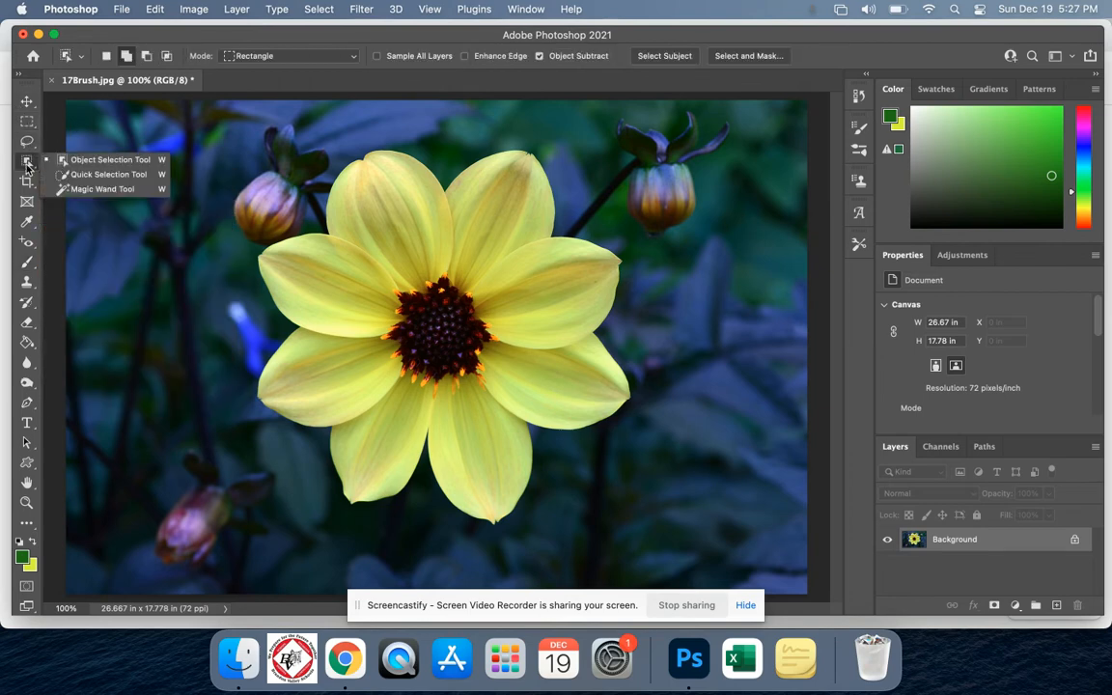
click(106, 162)
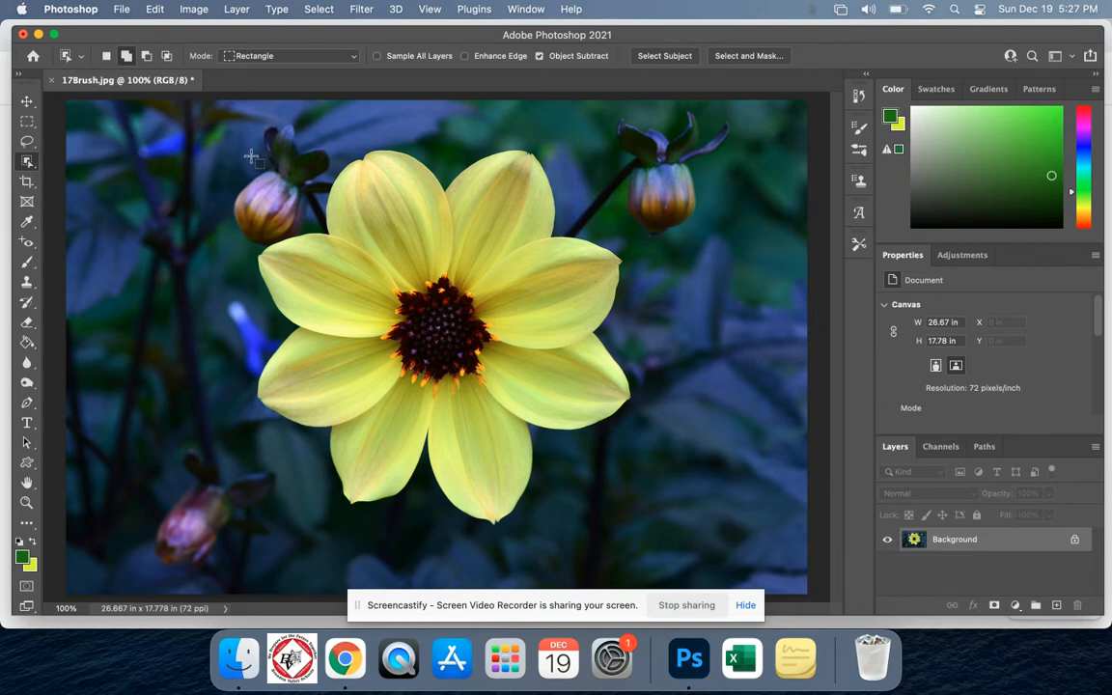
drag(251, 157, 649, 527)
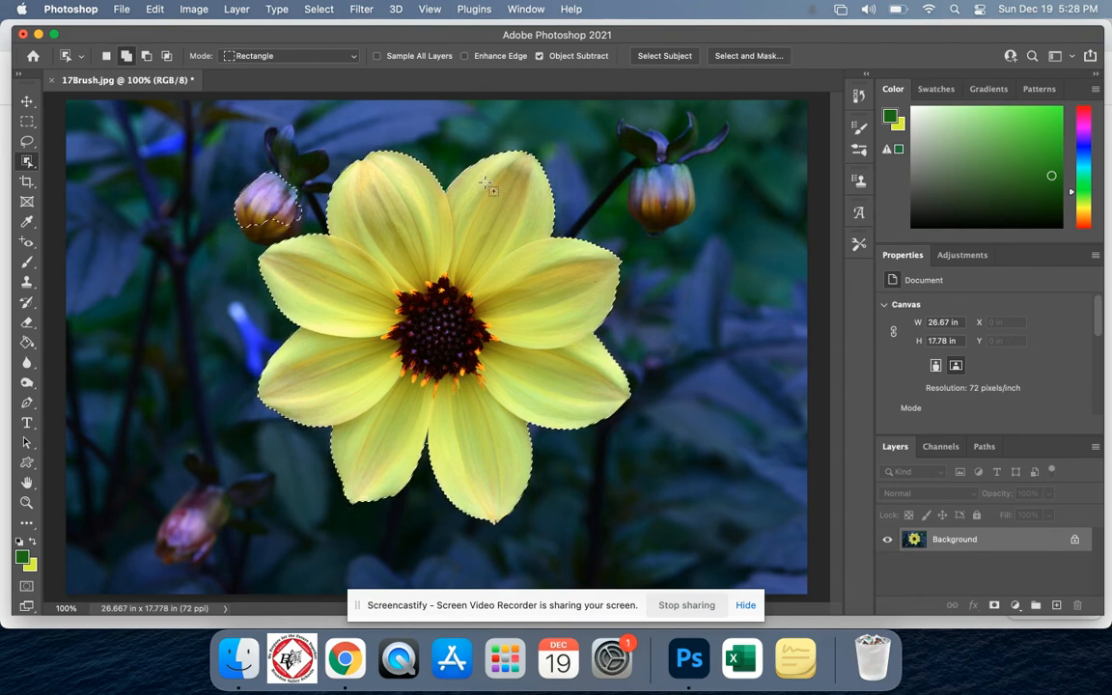
- Enter Select and Mask and subtract the upper-left bud from the selection with the Brush tool
click(743, 56)
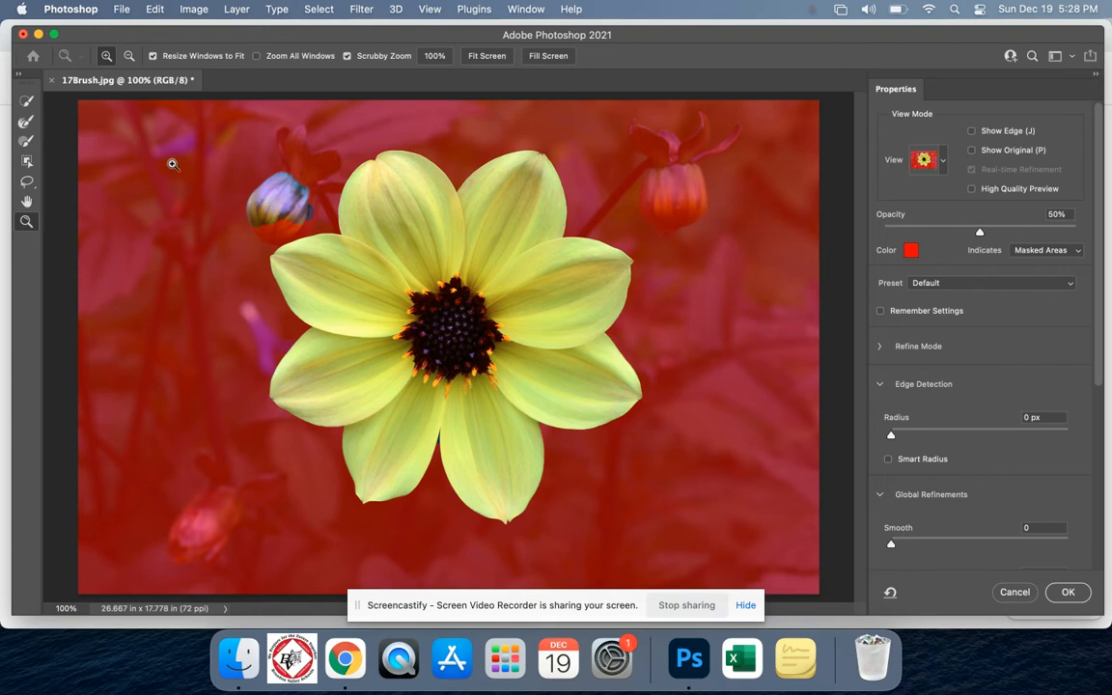
click(26, 144)
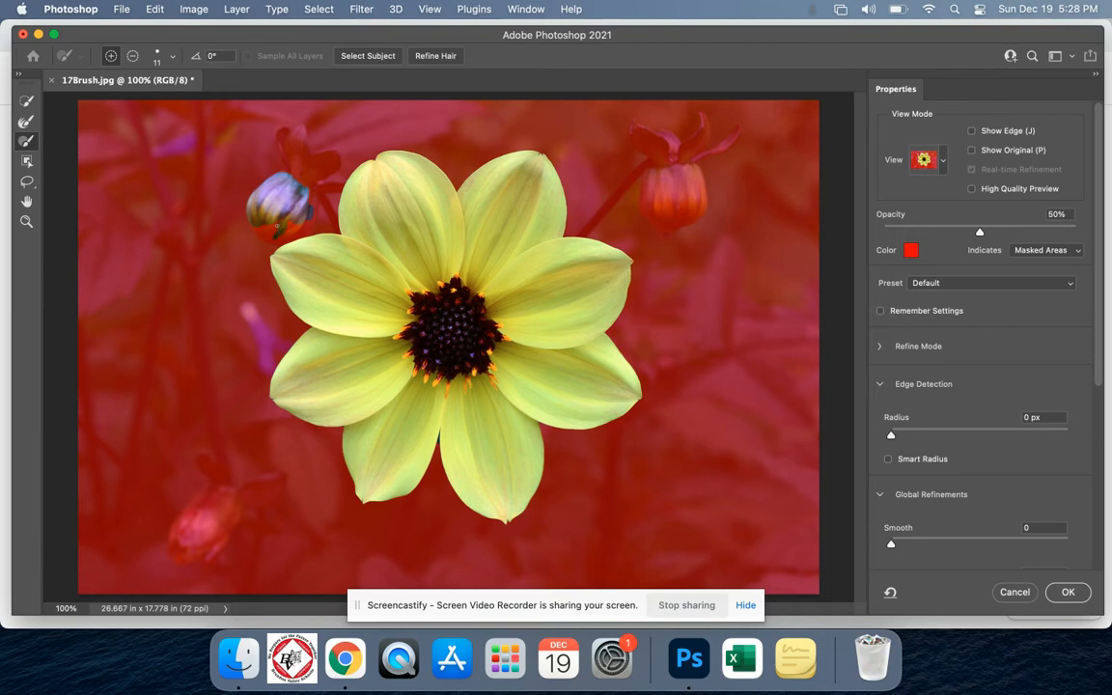
key(super+z)
key(super+z)
click(132, 55)
mouse_move(275, 173)
mouse_down()
mouse_move(243, 160)
mouse_move(256, 157)
mouse_move(223, 182)
mouse_move(252, 166)
mouse_move(258, 185)
mouse_move(275, 195)
mouse_move(275, 174)
mouse_move(276, 189)
mouse_move(312, 205)
mouse_move(289, 220)
mouse_move(263, 197)
mouse_move(254, 224)
mouse_move(281, 219)
mouse_move(255, 217)
mouse_up()
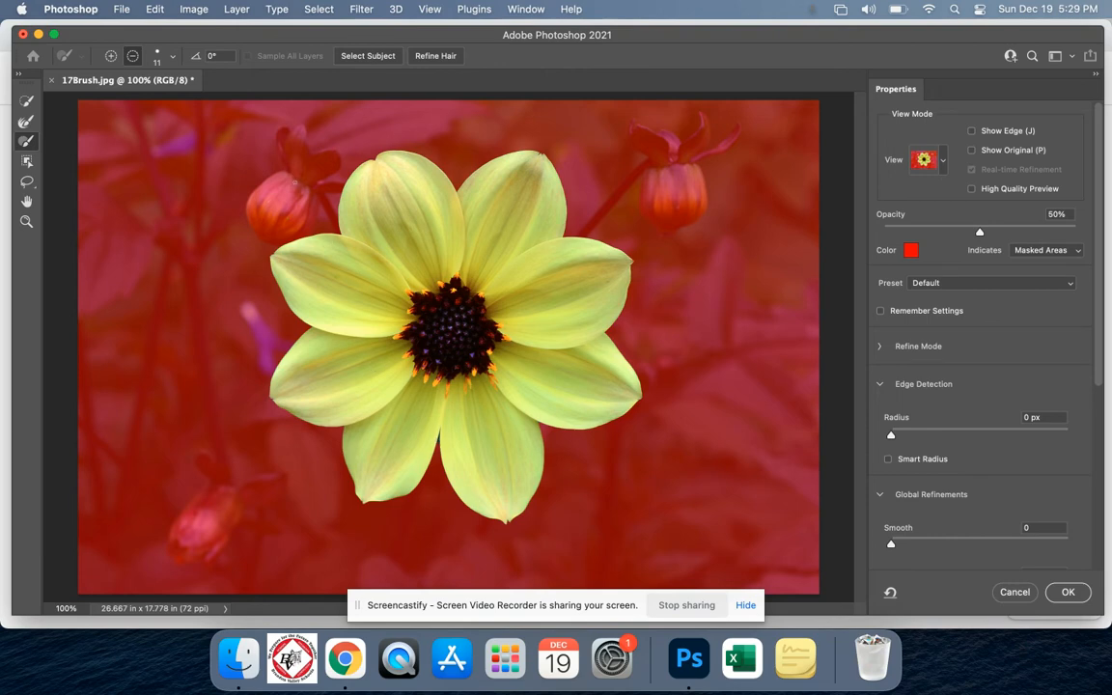
- Zoom in to 500% on the gap between the two lower petals and subtract its dark background from the selection with a 4 px brush
click(27, 222)
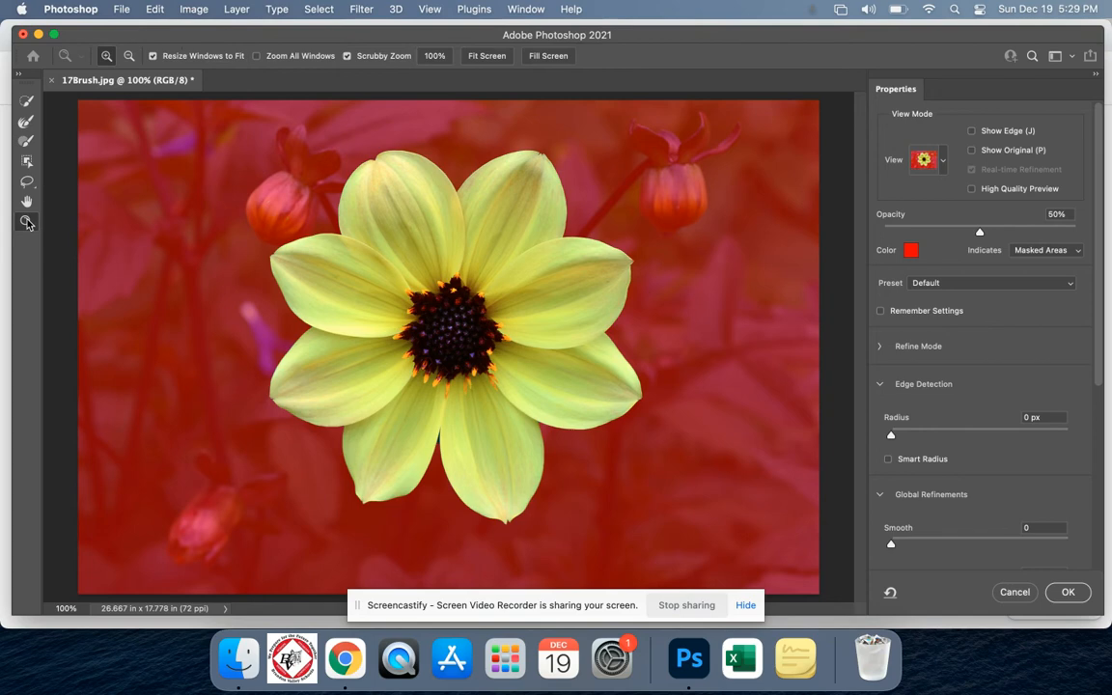
click(436, 443)
click(437, 444)
click(436, 443)
click(435, 442)
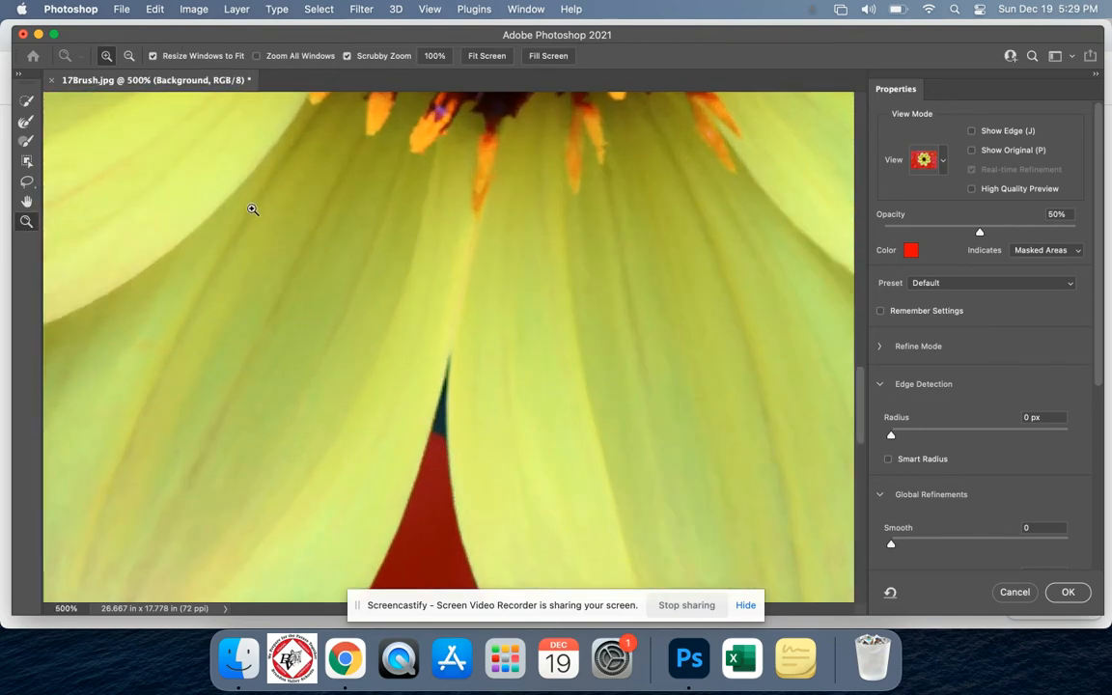
click(26, 140)
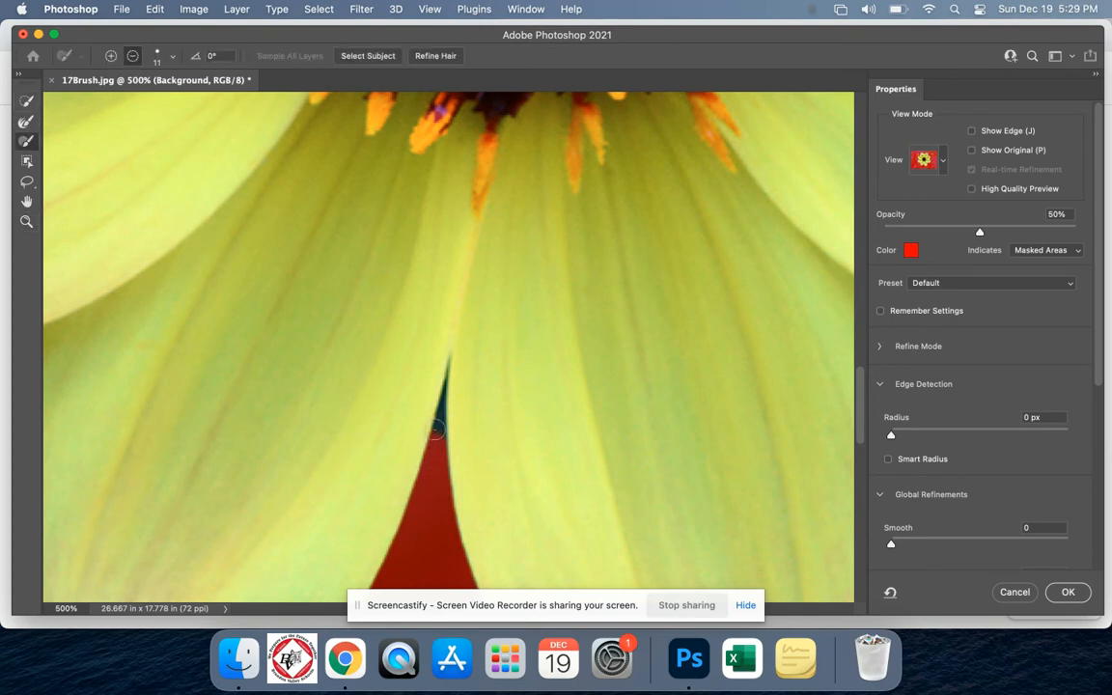
click(171, 58)
drag(92, 98, 85, 100)
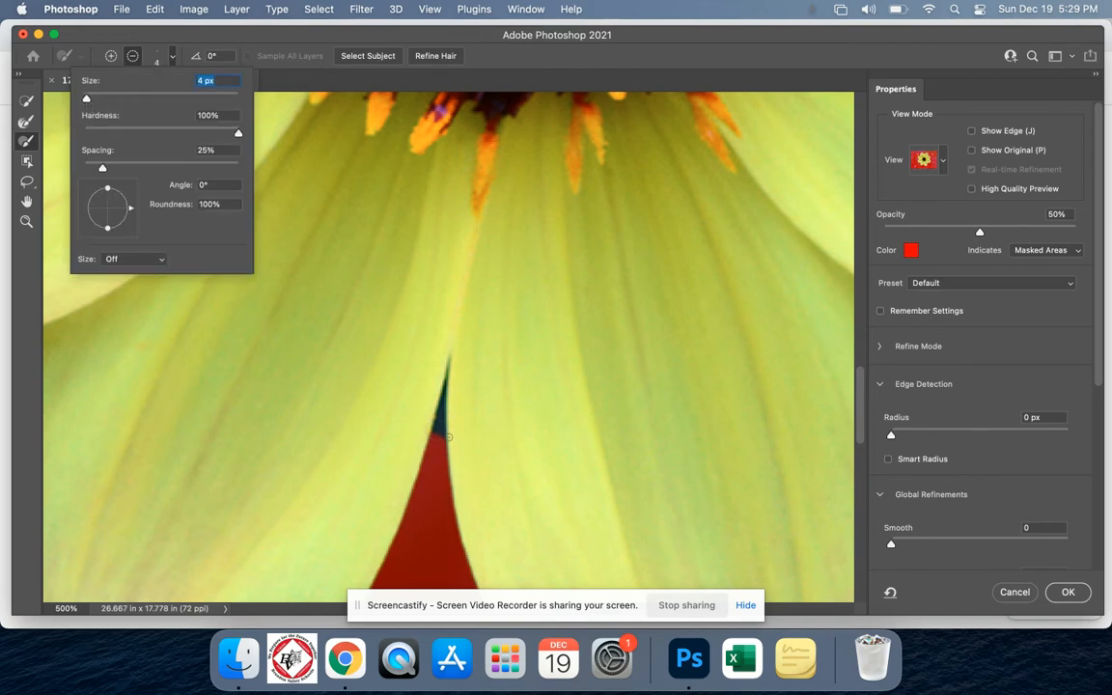
click(397, 391)
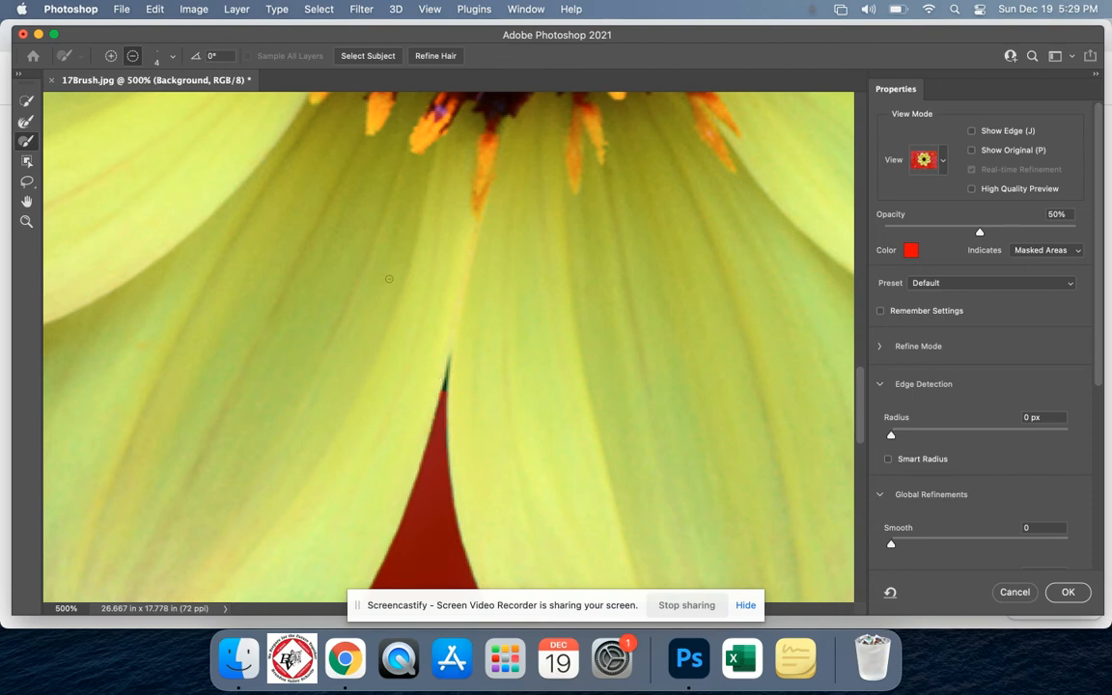
click(27, 222)
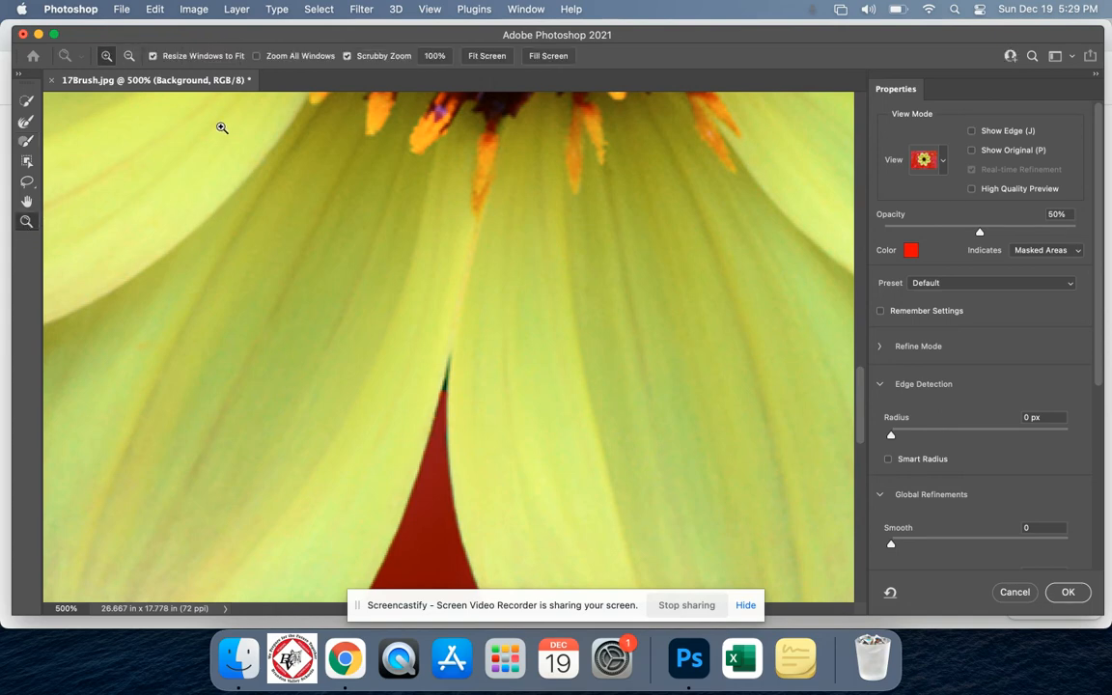
- Apply the refined flower selection and leave Select and Mask
click(487, 56)
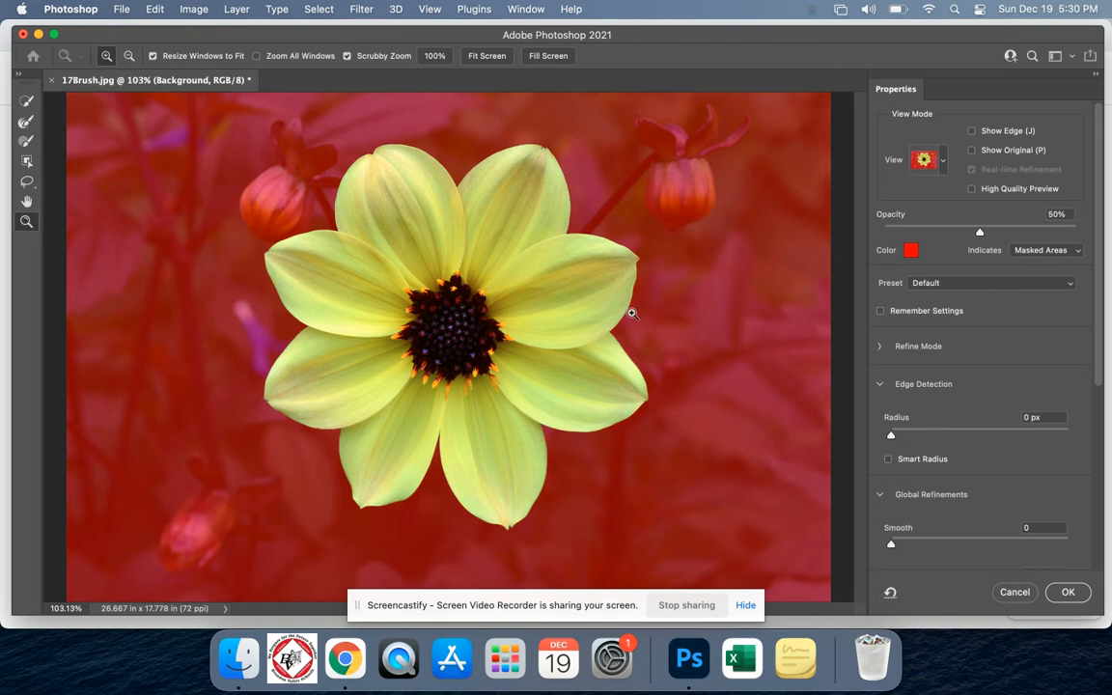
click(1064, 592)
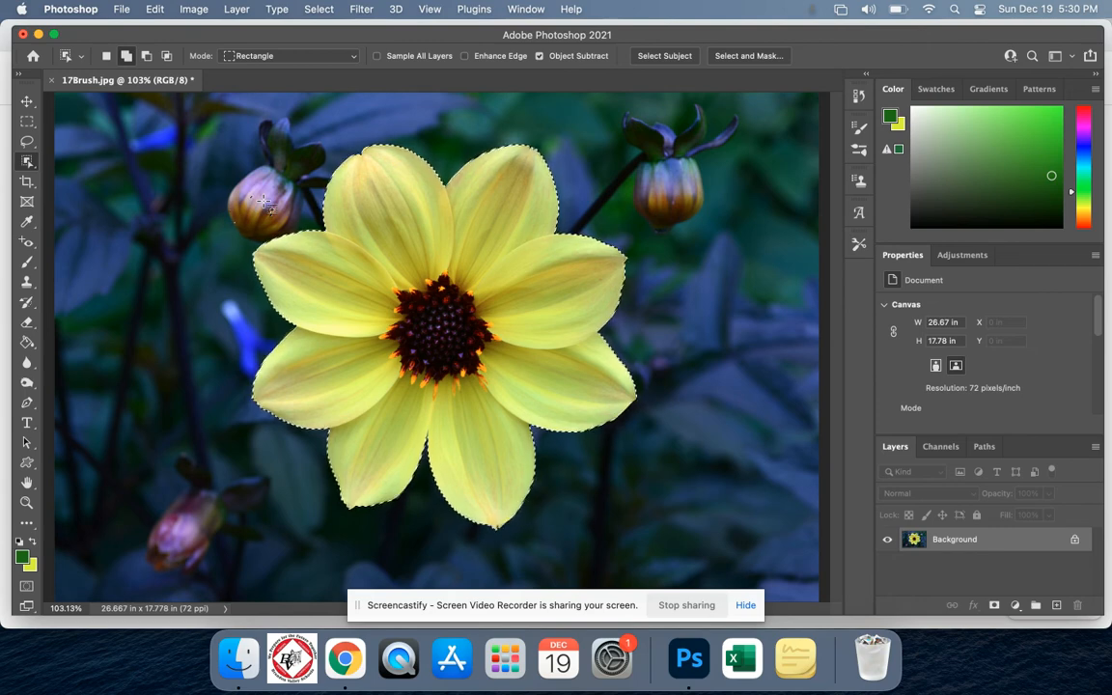
- Paint a magenta stroke on the flower's upper-right petal with the Brush tool and the 50 px screentone brush
click(27, 264)
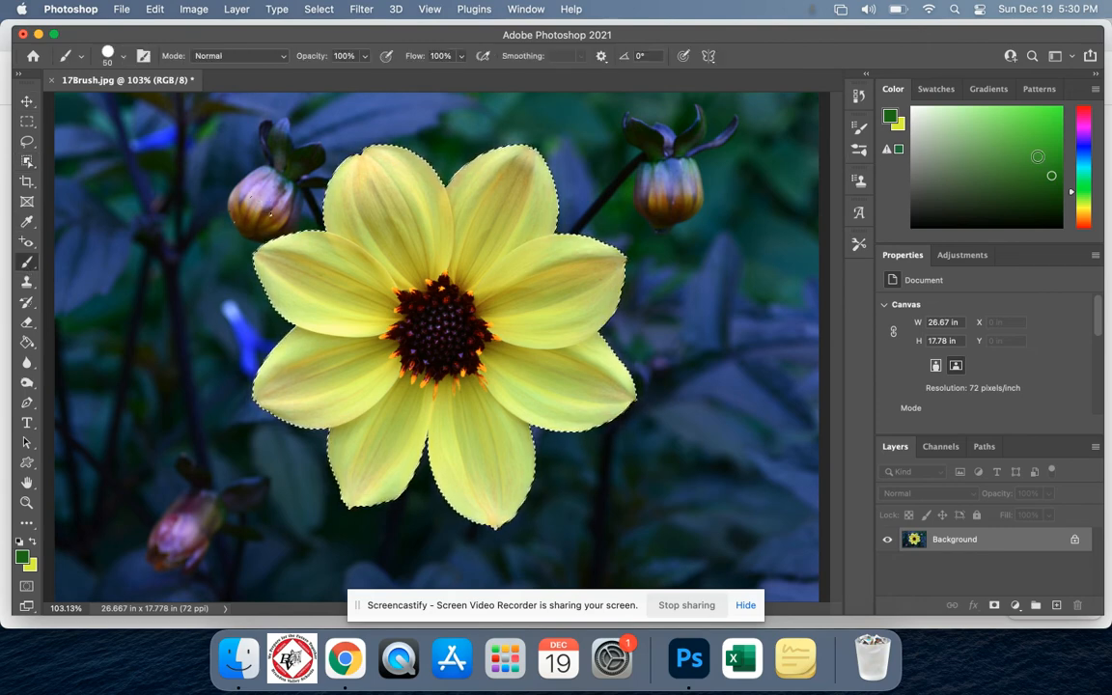
click(1082, 128)
click(1051, 124)
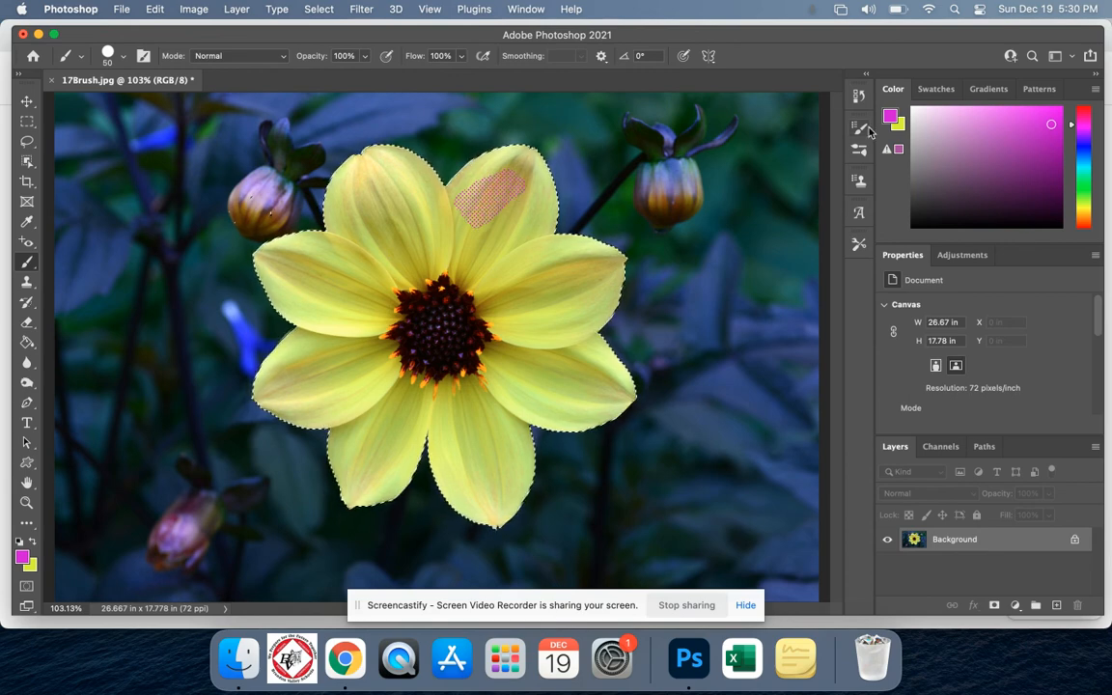
- Enable Smoothing for the screentone brush in the Brush Settings
click(857, 98)
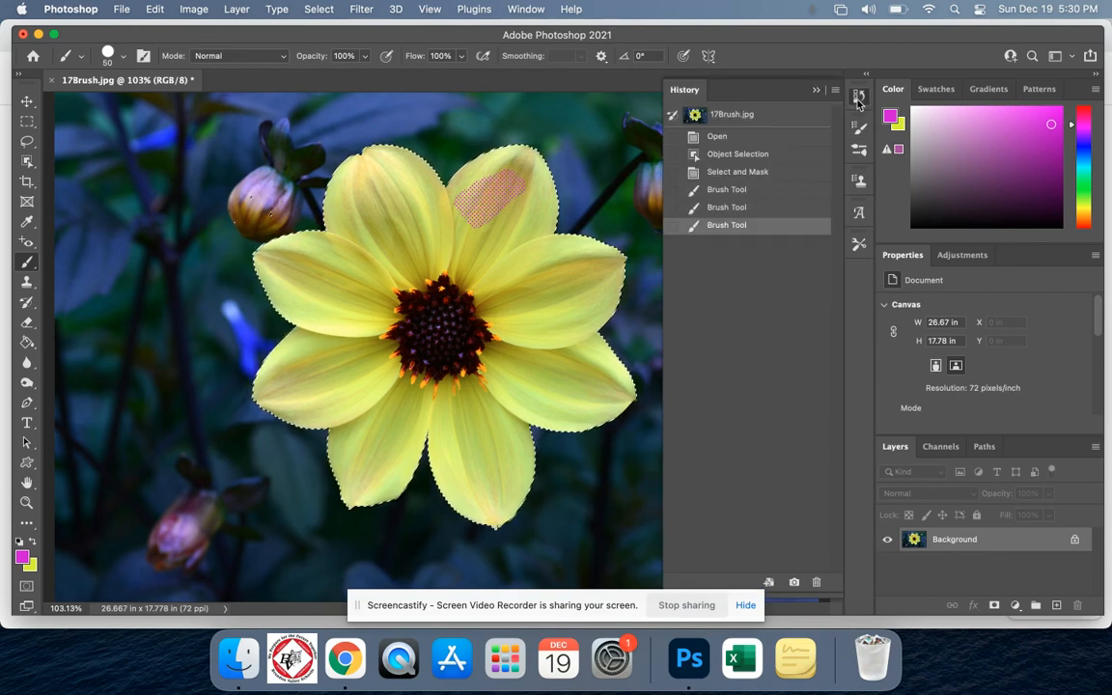
click(860, 96)
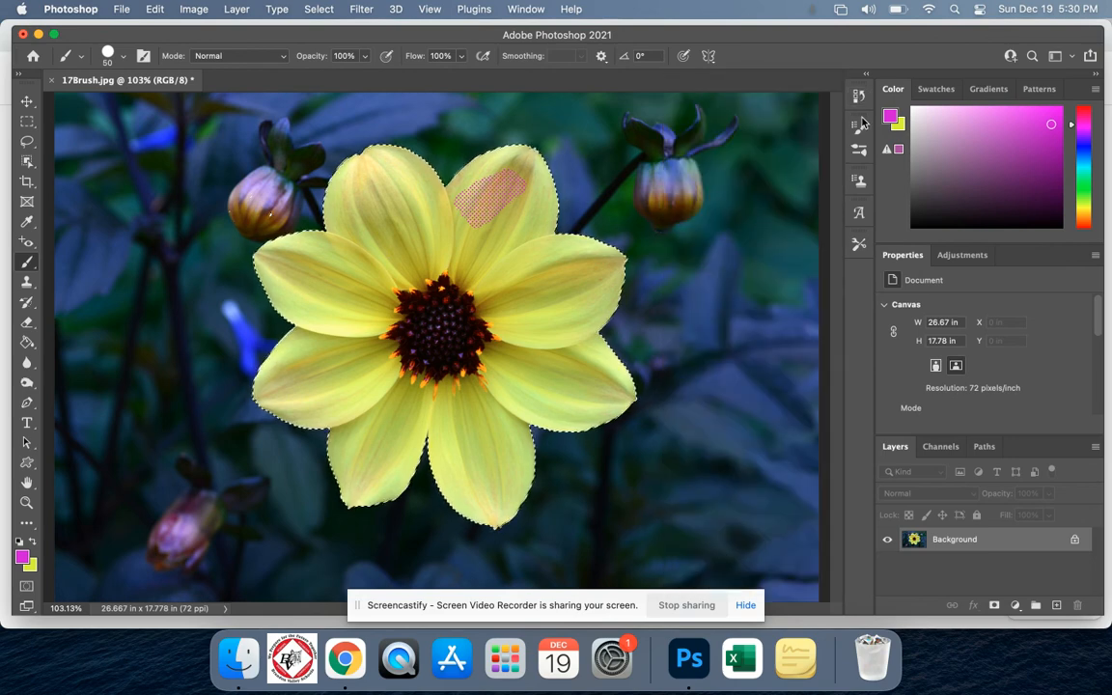
click(859, 126)
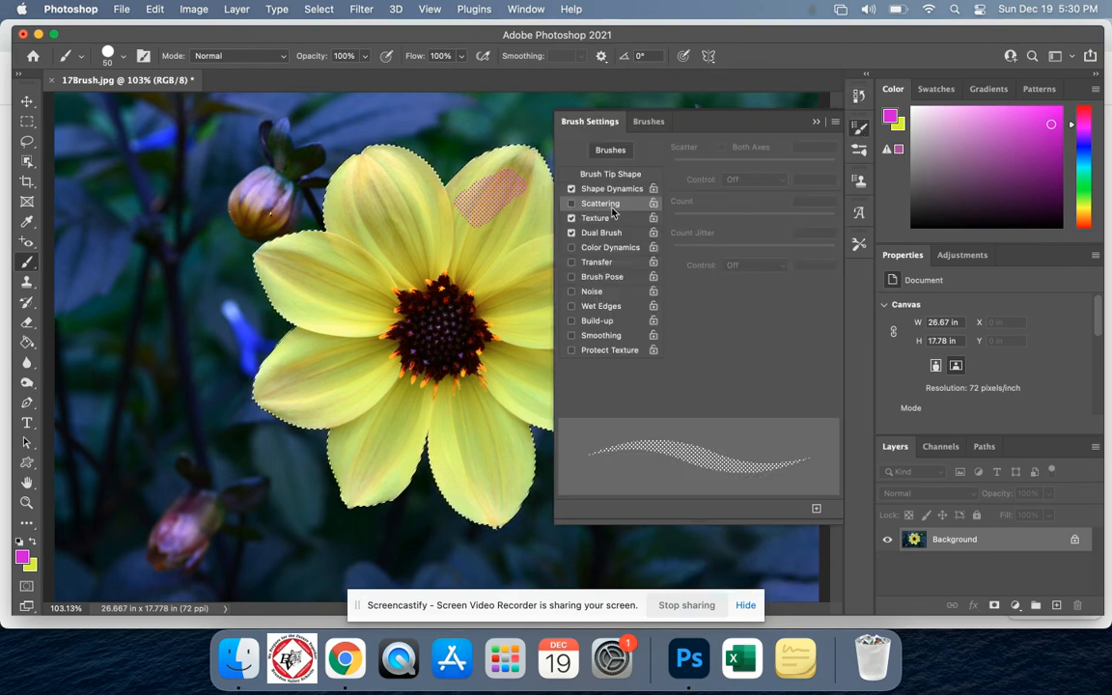
click(571, 335)
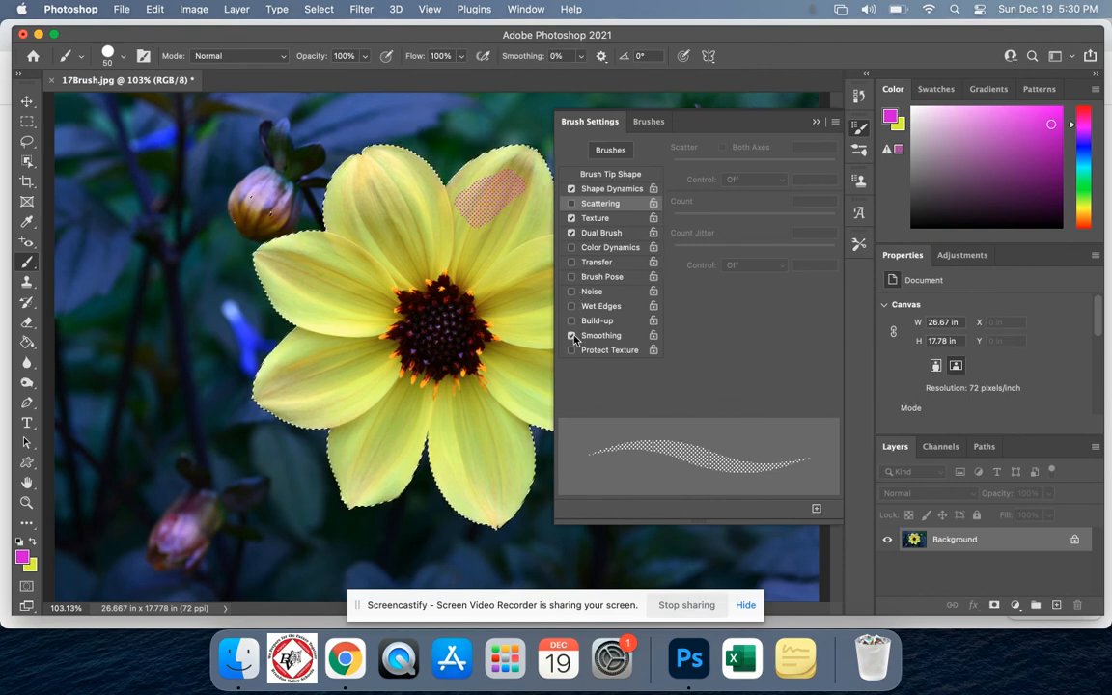
- Choose the recent 47 px Smudge brush and smear the magenta screentone paint on the upper-right petal
click(649, 122)
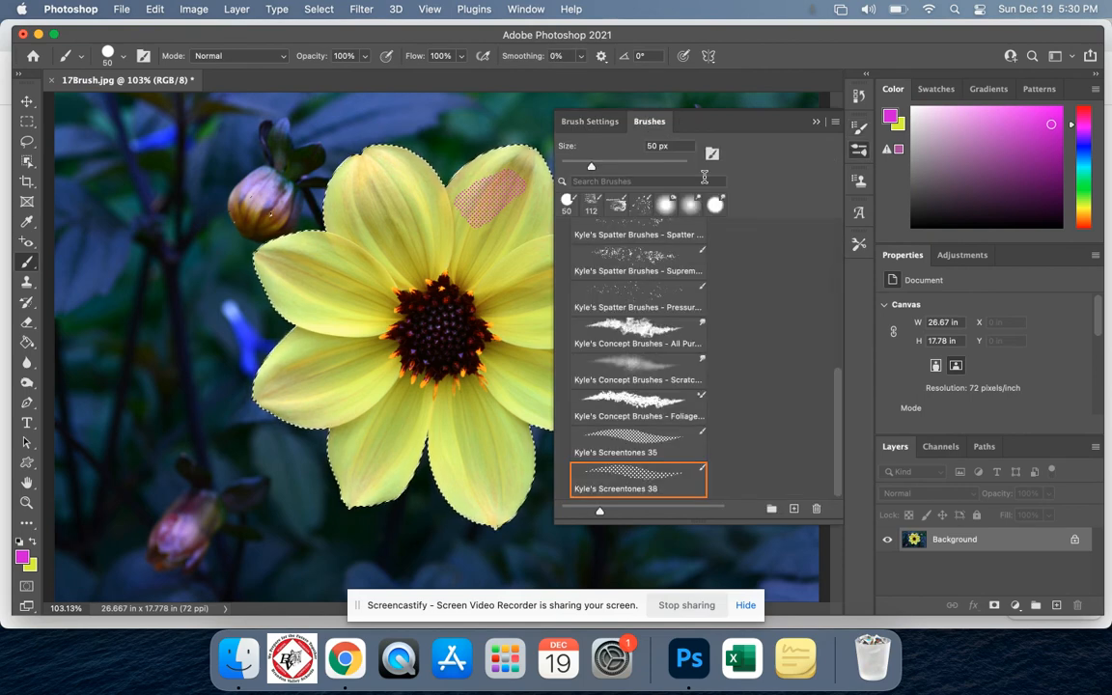
click(714, 205)
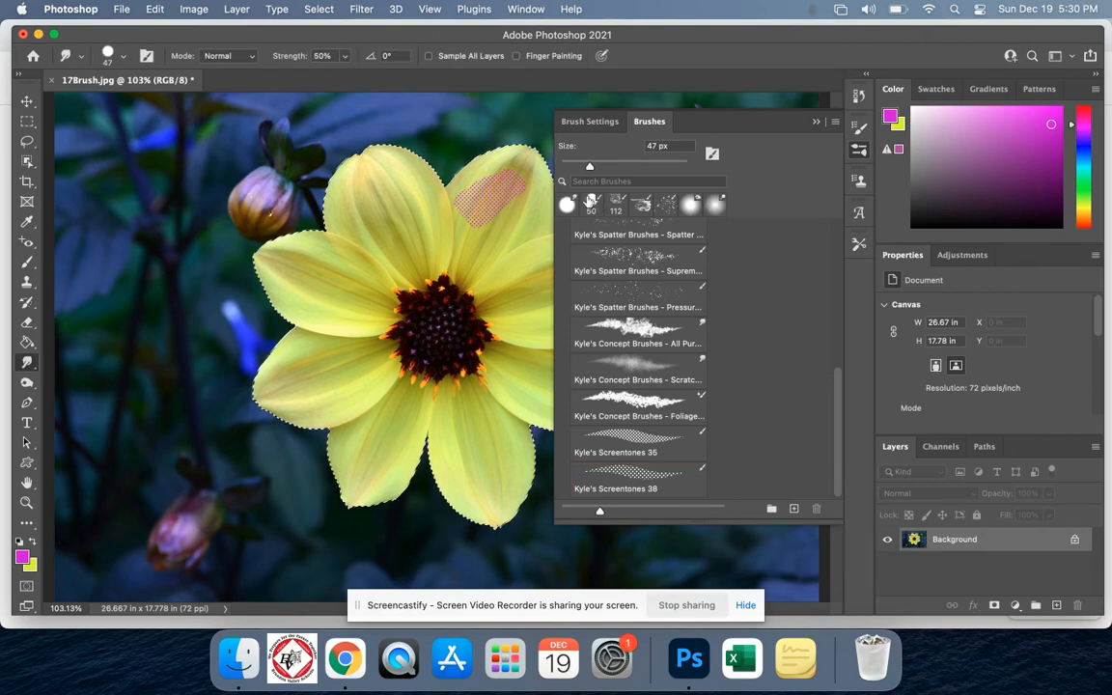
mouse_move(516, 222)
mouse_down()
mouse_move(479, 215)
mouse_move(512, 220)
mouse_up()
- Choose the recent 65 px Dodge brush and give it the soft General Brushes tip with 0% hardness
click(714, 204)
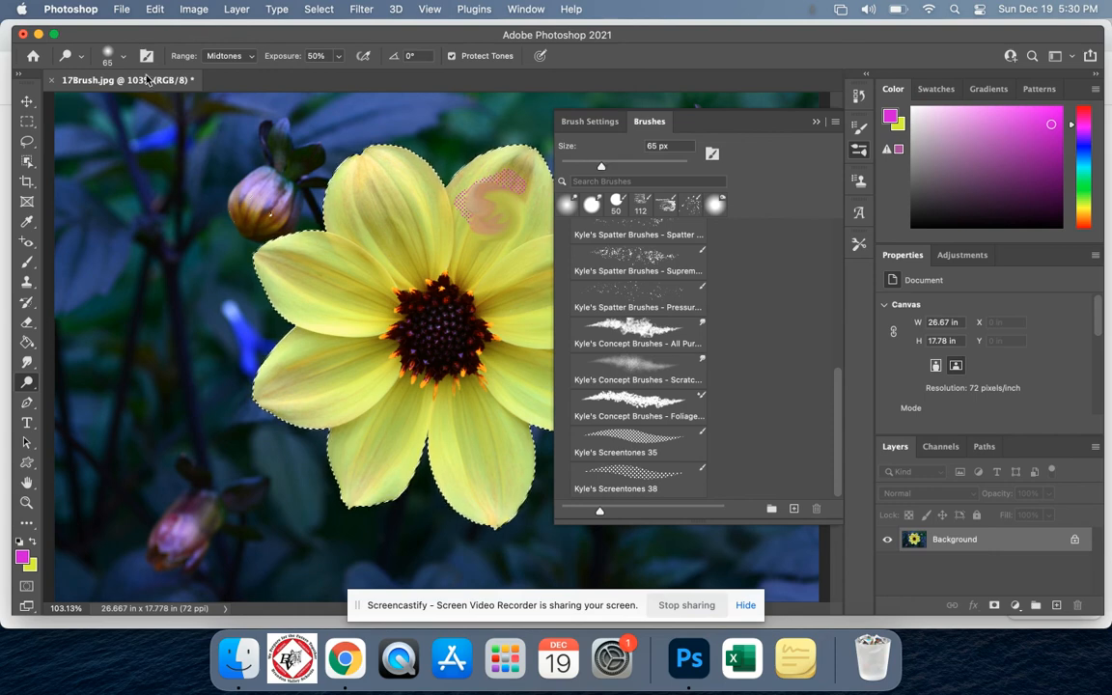
click(112, 51)
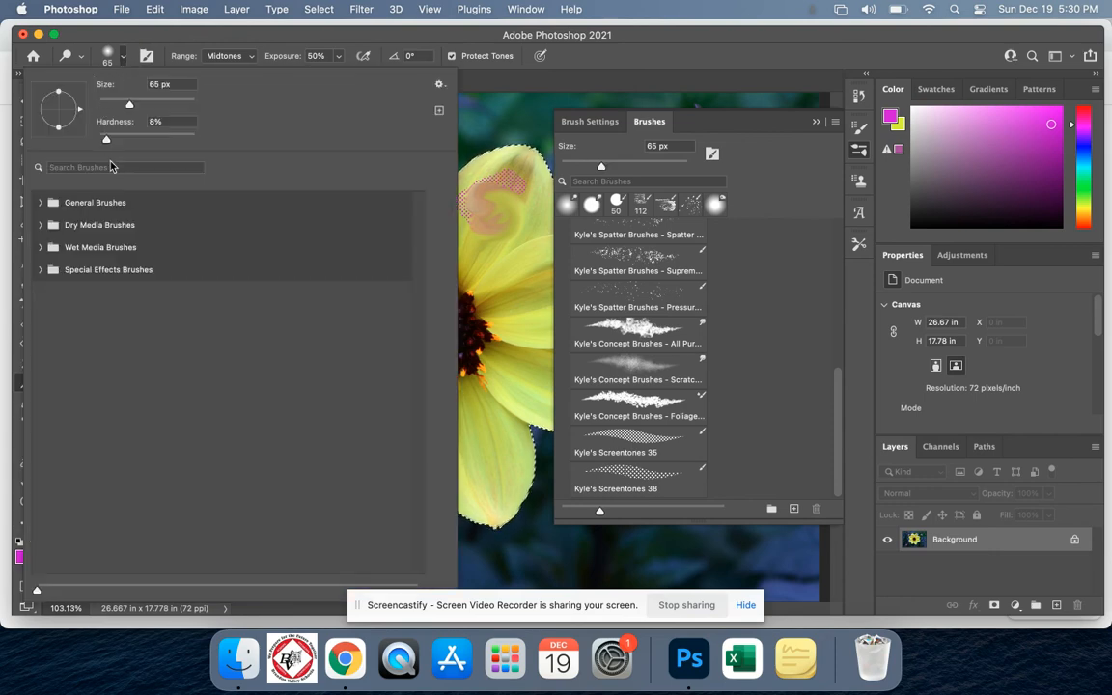
click(41, 202)
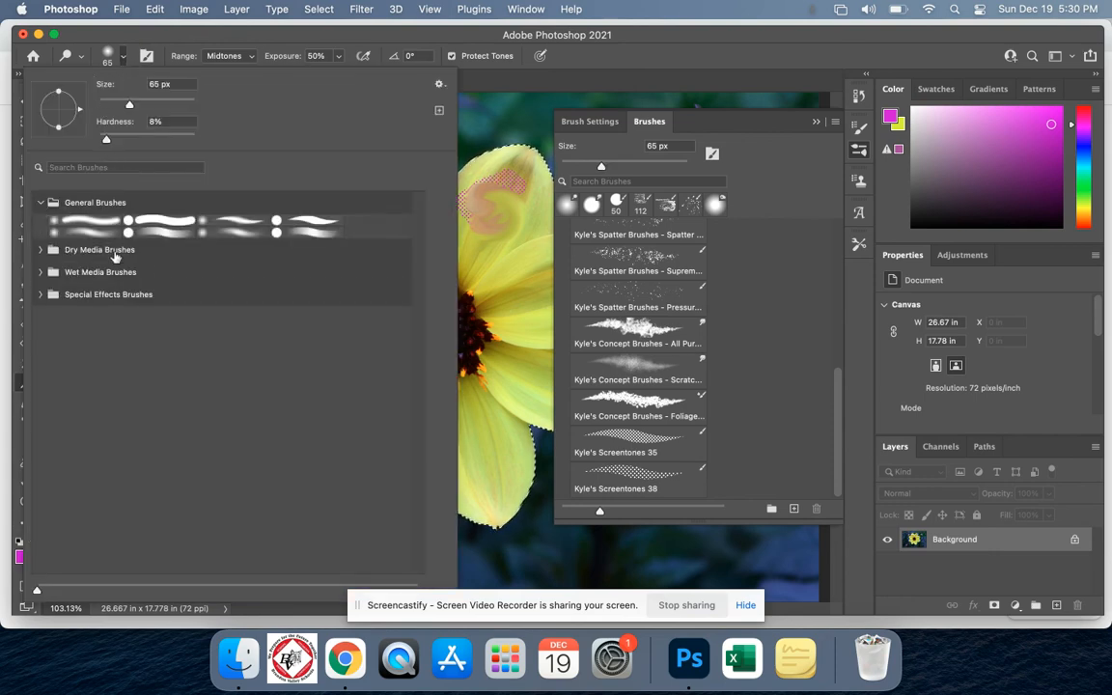
click(146, 205)
click(110, 221)
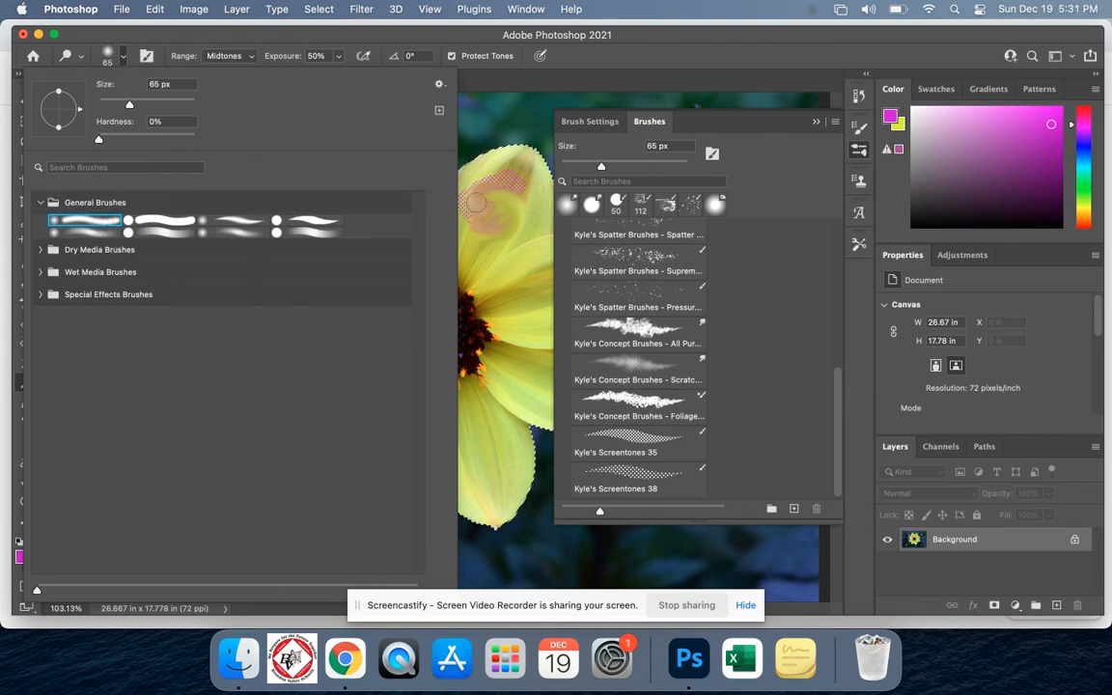
click(475, 202)
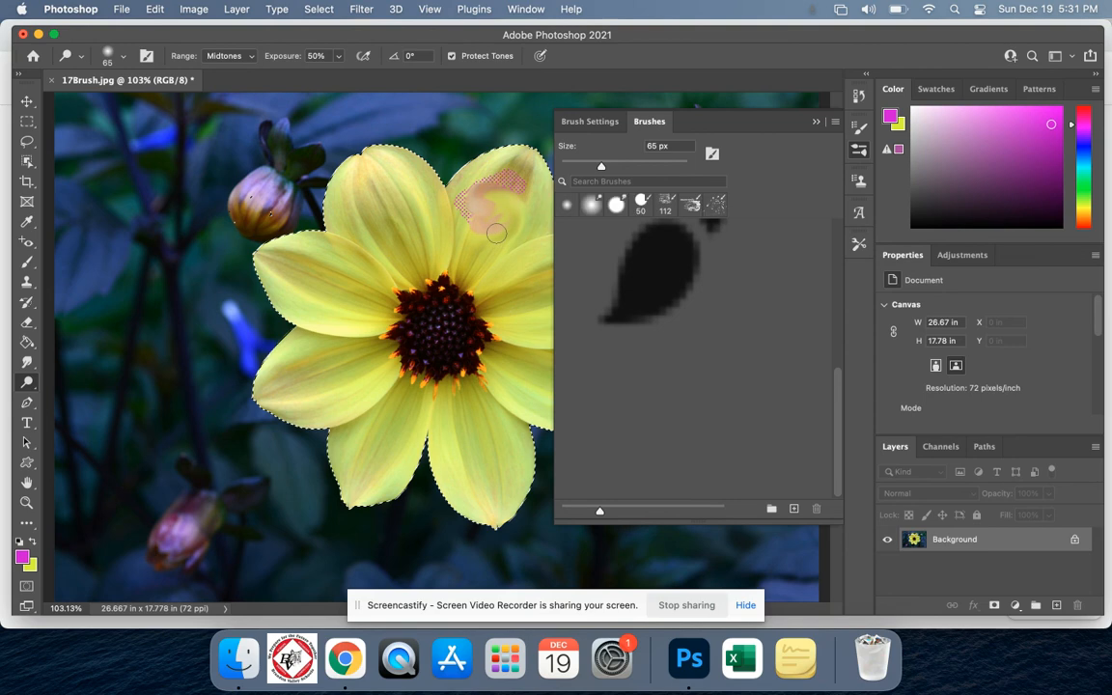
click(814, 124)
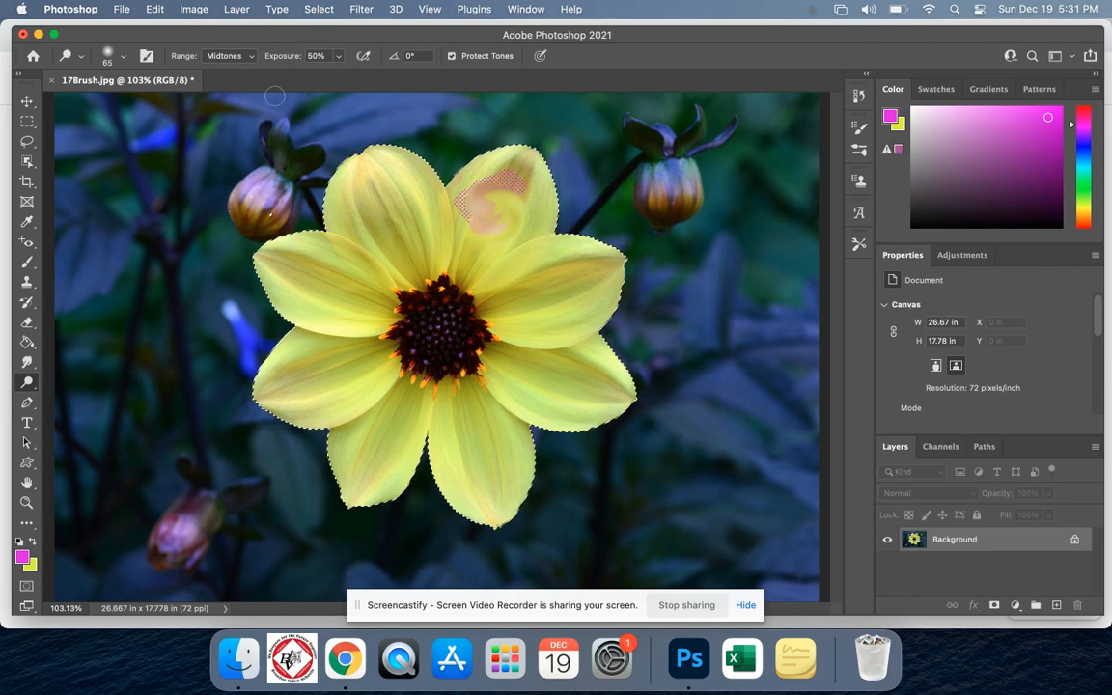
- Lighten the flower's petals with the Dodge tool, using the Midtones range and 100% exposure
click(250, 56)
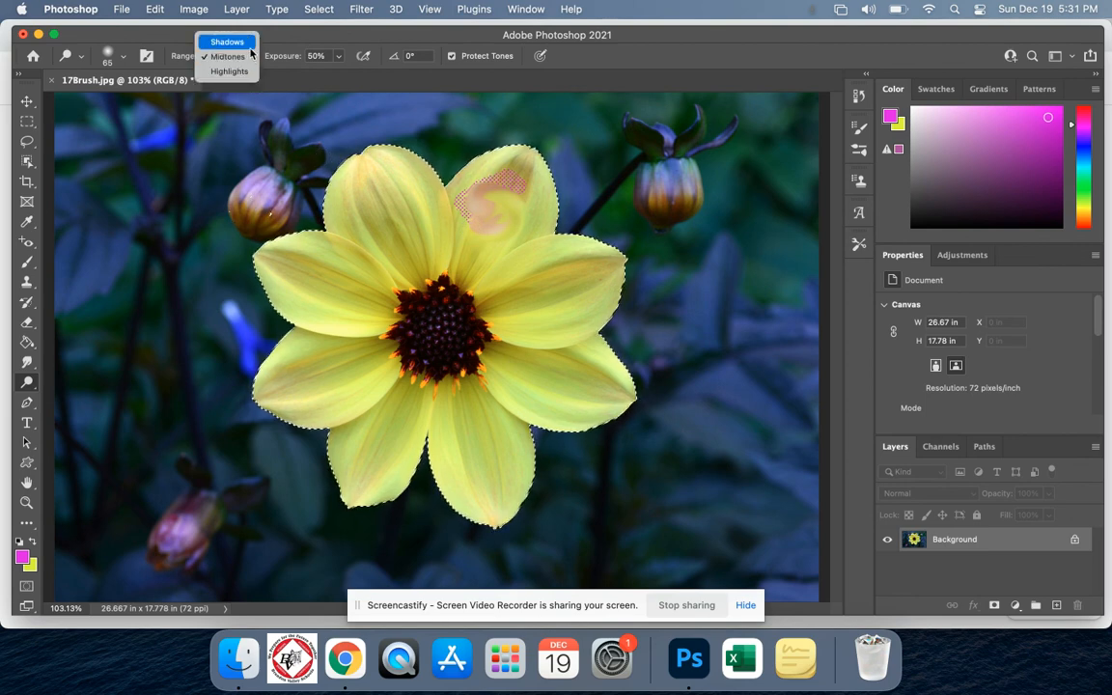
click(330, 58)
click(339, 56)
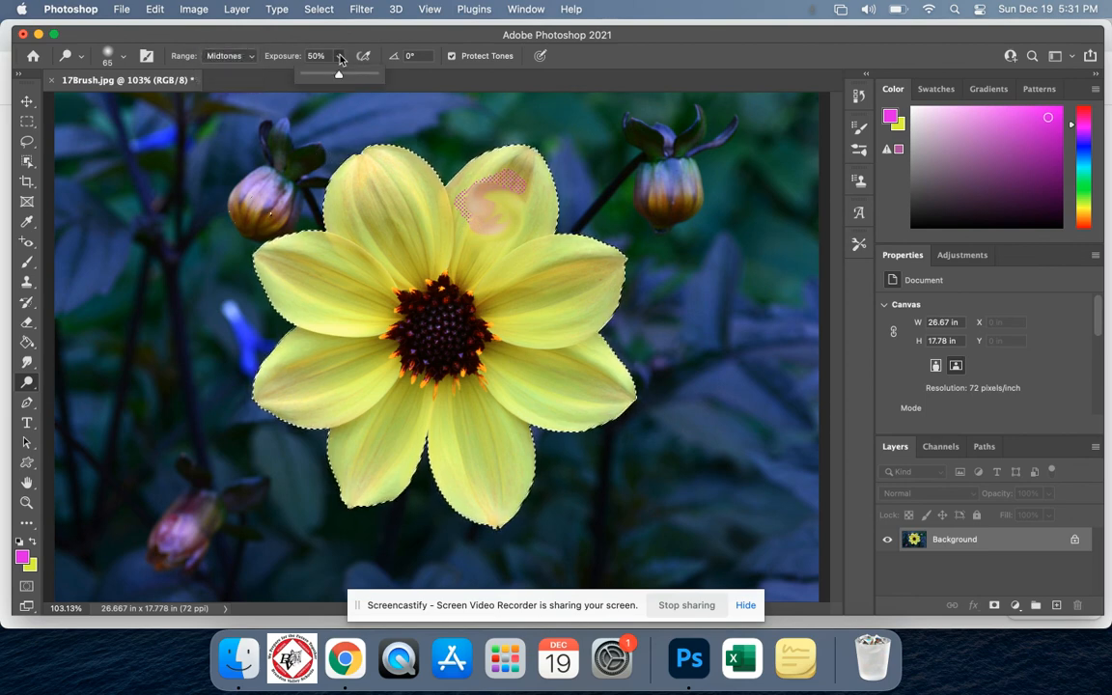
drag(336, 74, 383, 80)
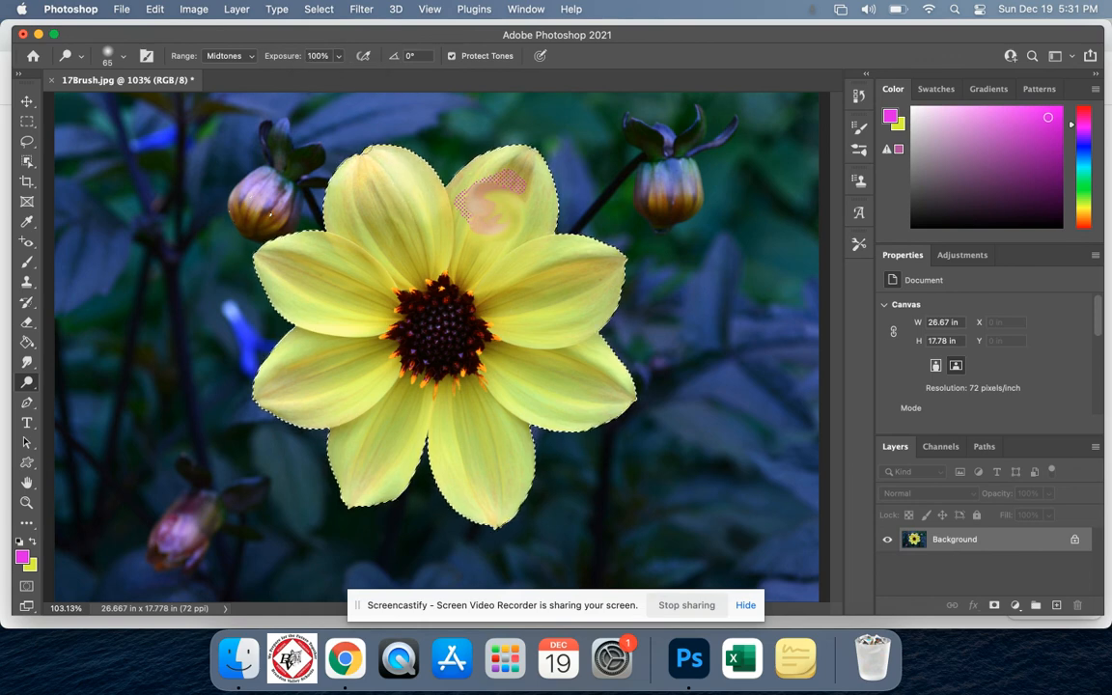
mouse_move(340, 181)
mouse_down()
mouse_move(334, 218)
mouse_move(327, 200)
mouse_move(348, 162)
mouse_move(363, 230)
mouse_move(382, 224)
mouse_move(379, 168)
mouse_up()
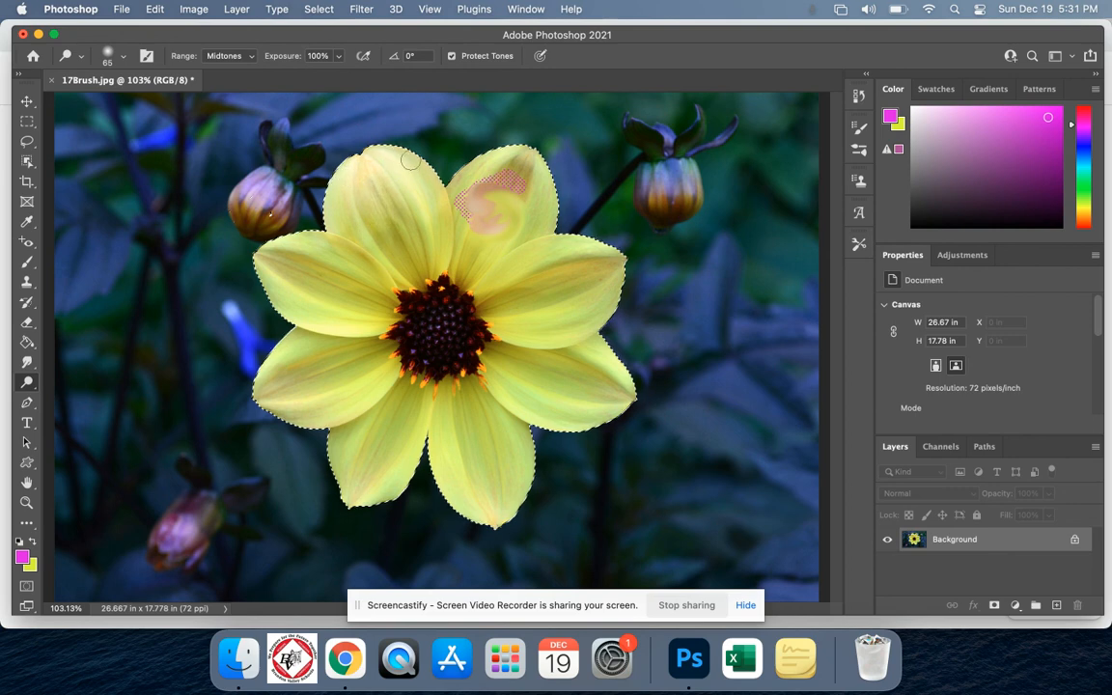
drag(442, 242, 427, 145)
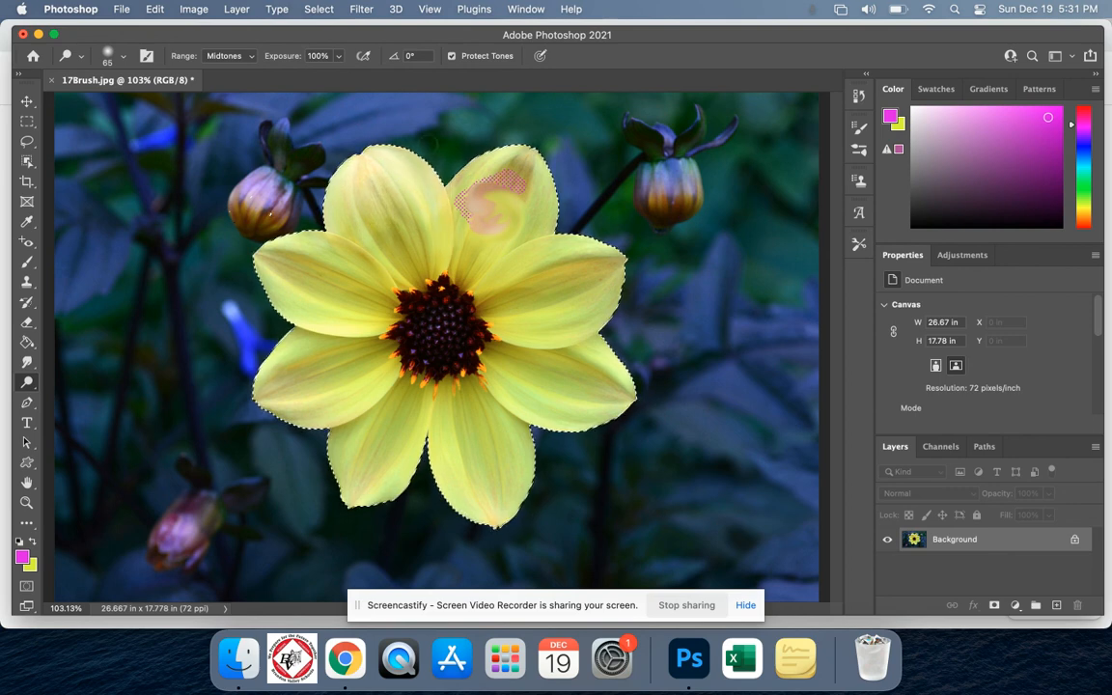
mouse_move(416, 228)
mouse_down()
mouse_move(372, 197)
mouse_move(349, 220)
mouse_move(330, 218)
mouse_move(303, 253)
mouse_move(263, 256)
mouse_move(287, 264)
mouse_move(274, 283)
mouse_move(253, 253)
mouse_move(289, 253)
mouse_move(220, 396)
mouse_move(295, 306)
mouse_move(338, 333)
mouse_move(380, 399)
mouse_move(318, 386)
mouse_move(464, 409)
mouse_move(514, 322)
mouse_move(418, 401)
mouse_move(570, 371)
mouse_move(415, 434)
mouse_move(569, 331)
mouse_move(471, 217)
mouse_move(444, 157)
mouse_move(444, 212)
mouse_move(555, 333)
mouse_move(386, 435)
mouse_up()
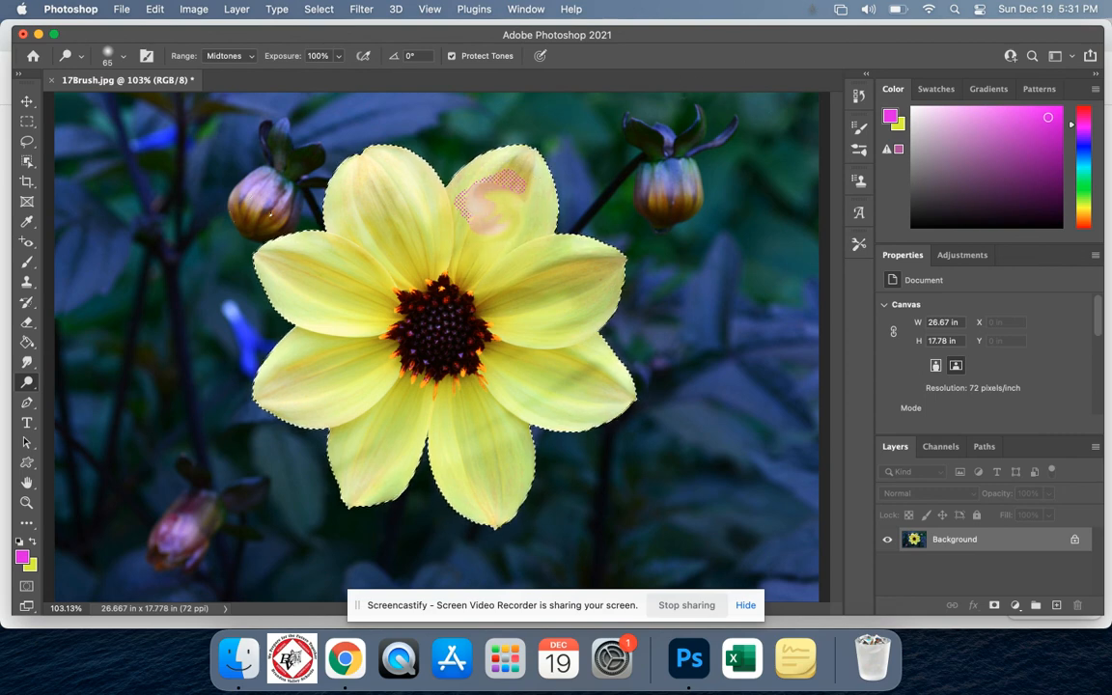